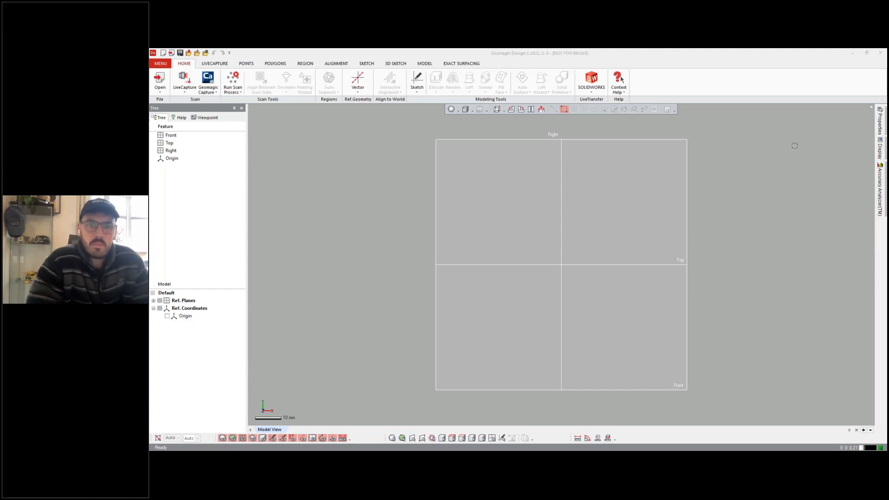
- Import the Auger.stl mesh from the webinar folder using import only, without the mesh buildup wizard
{"action": "left_click", "coordinate": [156, 92]}
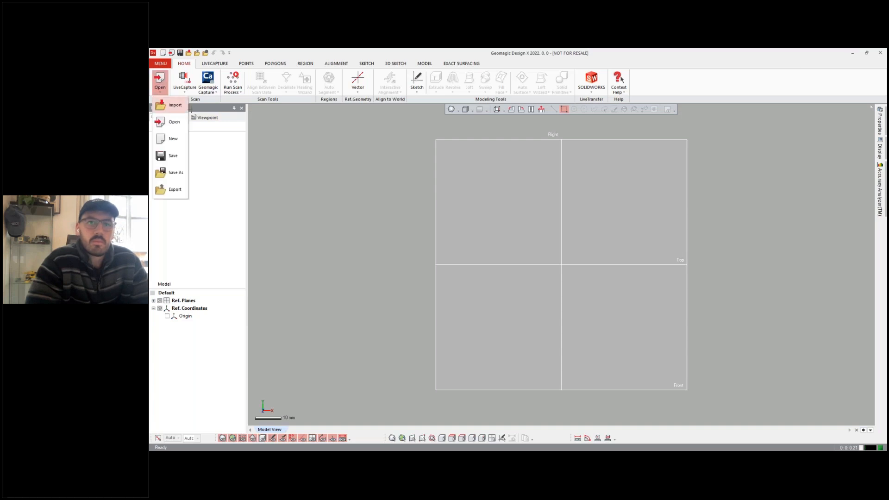
{"action": "left_click", "coordinate": [175, 106]}
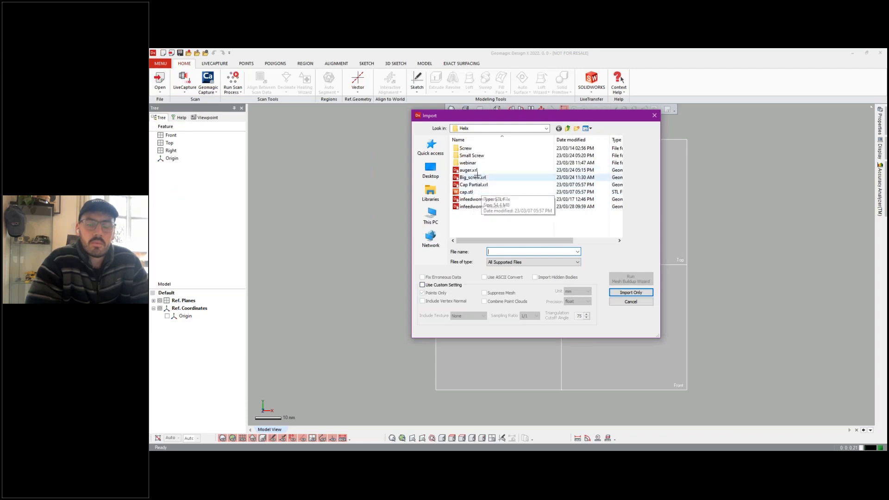
{"action": "double_click", "coordinate": [467, 162]}
{"action": "left_click", "coordinate": [479, 148]}
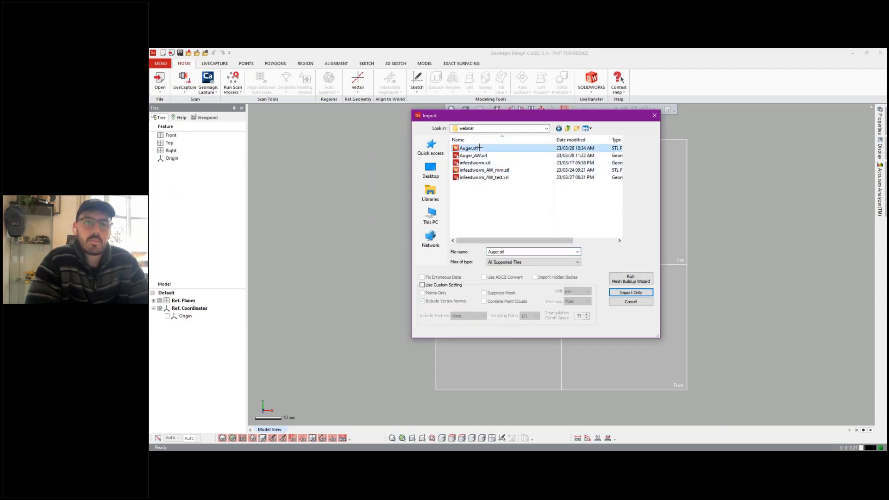
{"action": "left_click", "coordinate": [629, 293]}
- Hide the Front, Top and Right reference planes so only the auger mesh is shown
{"action": "right_click_drag", "start_coordinate": [569, 262], "coordinate": [677, 263]}
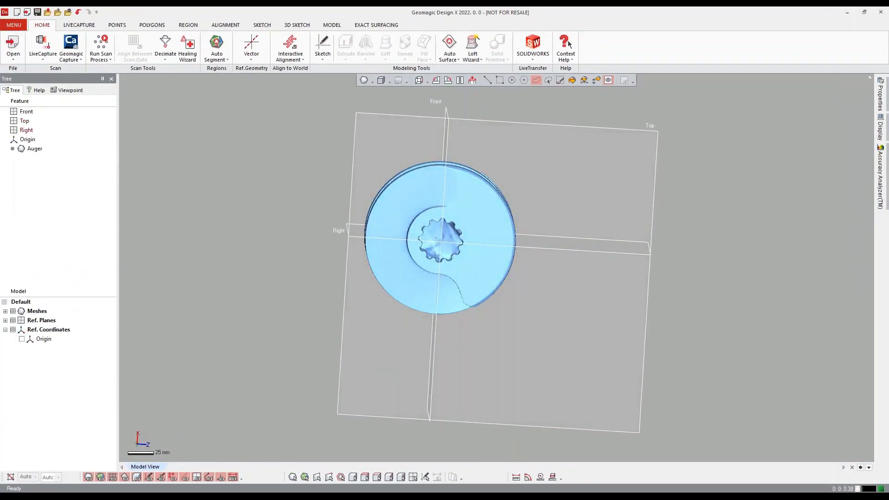
{"action": "scroll", "coordinate": [448, 245], "scroll_direction": "up", "scroll_amount": 3}
{"action": "right_click_drag", "start_coordinate": [448, 245], "coordinate": [491, 282]}
{"action": "right_click_drag", "start_coordinate": [431, 296], "coordinate": [491, 291]}
{"action": "right_click_drag", "start_coordinate": [240, 341], "coordinate": [361, 370]}
{"action": "left_click", "coordinate": [5, 320]}
{"action": "left_click_drag", "start_coordinate": [22, 329], "coordinate": [22, 349]}
- Examine the auger mesh from several angles, including the splined bore end and the helical flights
{"action": "right_click_drag", "start_coordinate": [482, 291], "coordinate": [370, 231]}
{"action": "mouse_move", "coordinate": [525, 237]}
{"action": "right_mouse_down"}
{"action": "mouse_move", "coordinate": [590, 255]}
{"action": "mouse_move", "coordinate": [482, 258]}
{"action": "mouse_move", "coordinate": [425, 248]}
{"action": "mouse_move", "coordinate": [545, 191]}
{"action": "mouse_move", "coordinate": [564, 270]}
{"action": "mouse_move", "coordinate": [477, 265]}
{"action": "mouse_move", "coordinate": [556, 242]}
{"action": "mouse_move", "coordinate": [480, 291]}
{"action": "mouse_move", "coordinate": [505, 282]}
{"action": "mouse_move", "coordinate": [360, 286]}
{"action": "right_mouse_up"}
{"action": "right_click_drag", "start_coordinate": [245, 285], "coordinate": [264, 294]}
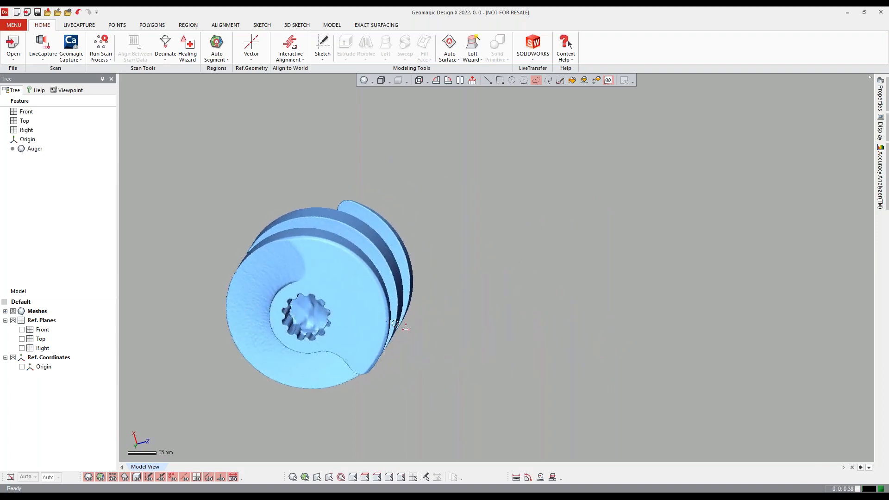
{"action": "mouse_move", "coordinate": [243, 299]}
{"action": "right_mouse_down", "text": "ctrl"}
{"action": "mouse_move", "coordinate": [312, 258]}
{"action": "mouse_move", "coordinate": [352, 269]}
{"action": "mouse_move", "coordinate": [229, 396]}
{"action": "mouse_move", "coordinate": [162, 435]}
{"action": "mouse_move", "coordinate": [178, 420]}
{"action": "mouse_move", "coordinate": [78, 413]}
{"action": "mouse_move", "coordinate": [144, 390]}
{"action": "mouse_move", "coordinate": [346, 247]}
{"action": "right_mouse_up", "text": "ctrl"}
{"action": "right_click_drag", "start_coordinate": [485, 297], "coordinate": [482, 267]}
{"action": "scroll", "coordinate": [478, 273], "scroll_direction": "up", "scroll_amount": 3}
{"action": "right_click_drag", "start_coordinate": [453, 307], "coordinate": [418, 265]}
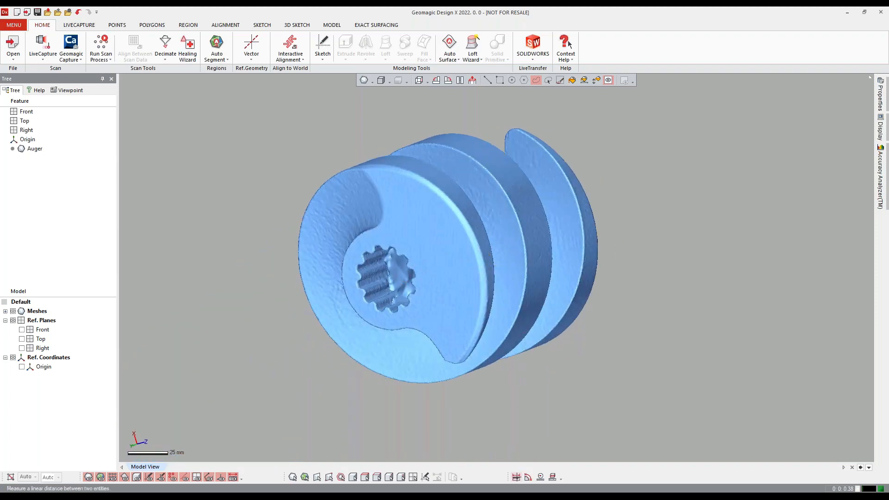
{"action": "mouse_move", "coordinate": [368, 231]}
{"action": "right_mouse_down"}
{"action": "mouse_move", "coordinate": [520, 248]}
{"action": "mouse_move", "coordinate": [451, 232]}
{"action": "mouse_move", "coordinate": [639, 298]}
{"action": "mouse_move", "coordinate": [504, 294]}
{"action": "mouse_move", "coordinate": [482, 280]}
{"action": "mouse_move", "coordinate": [577, 278]}
{"action": "mouse_move", "coordinate": [528, 290]}
{"action": "mouse_move", "coordinate": [569, 291]}
{"action": "mouse_move", "coordinate": [562, 280]}
{"action": "mouse_move", "coordinate": [556, 290]}
{"action": "mouse_move", "coordinate": [617, 240]}
{"action": "mouse_move", "coordinate": [443, 210]}
{"action": "mouse_move", "coordinate": [559, 189]}
{"action": "mouse_move", "coordinate": [584, 139]}
{"action": "right_mouse_up"}
- Add a reference vector from the outer cylindrical poly-faces of the auger flights, using Find Cylinder Axis with Best Fit
{"action": "left_click", "coordinate": [599, 83]}
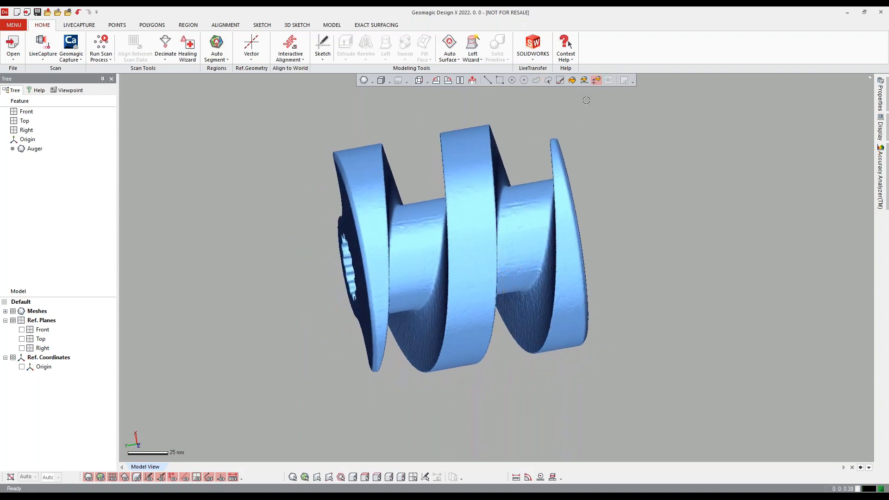
{"action": "left_click", "coordinate": [471, 236]}
{"action": "left_click", "coordinate": [470, 199]}
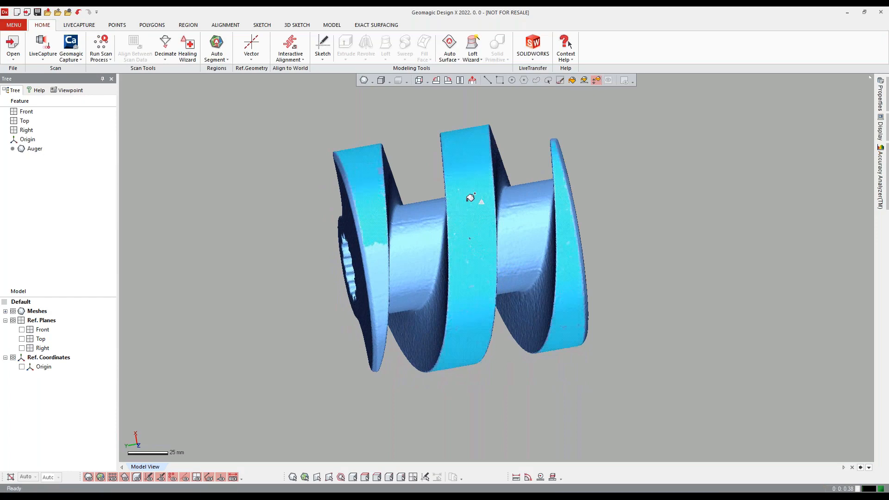
{"action": "mouse_move", "coordinate": [471, 199]}
{"action": "right_mouse_down"}
{"action": "mouse_move", "coordinate": [665, 236]}
{"action": "mouse_move", "coordinate": [690, 348]}
{"action": "mouse_move", "coordinate": [589, 282]}
{"action": "mouse_move", "coordinate": [529, 277]}
{"action": "mouse_move", "coordinate": [512, 234]}
{"action": "mouse_move", "coordinate": [463, 209]}
{"action": "right_mouse_up"}
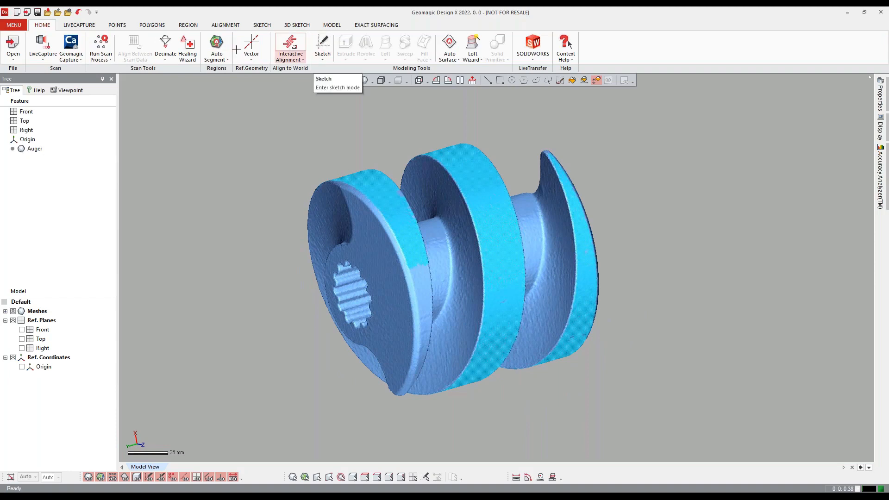
{"action": "left_click", "coordinate": [325, 25]}
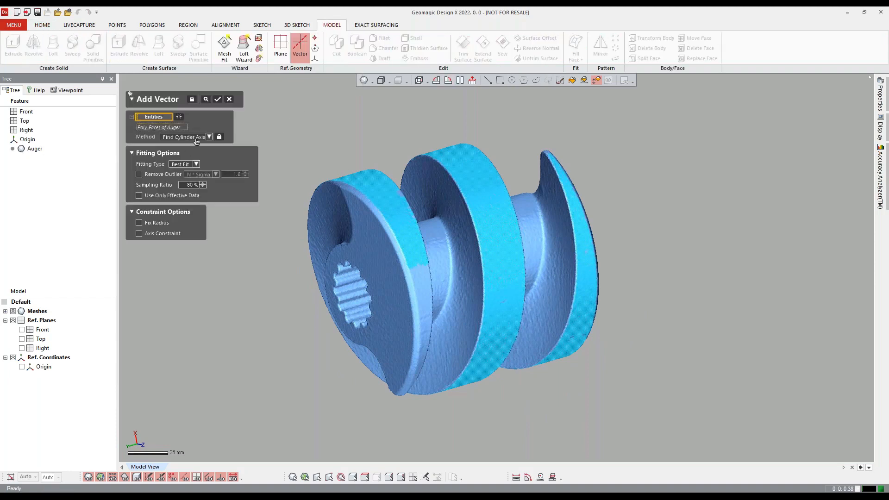
{"action": "left_click", "coordinate": [205, 99]}
{"action": "right_click_drag", "start_coordinate": [304, 165], "coordinate": [556, 251]}
{"action": "right_click_drag", "start_coordinate": [582, 209], "coordinate": [552, 218]}
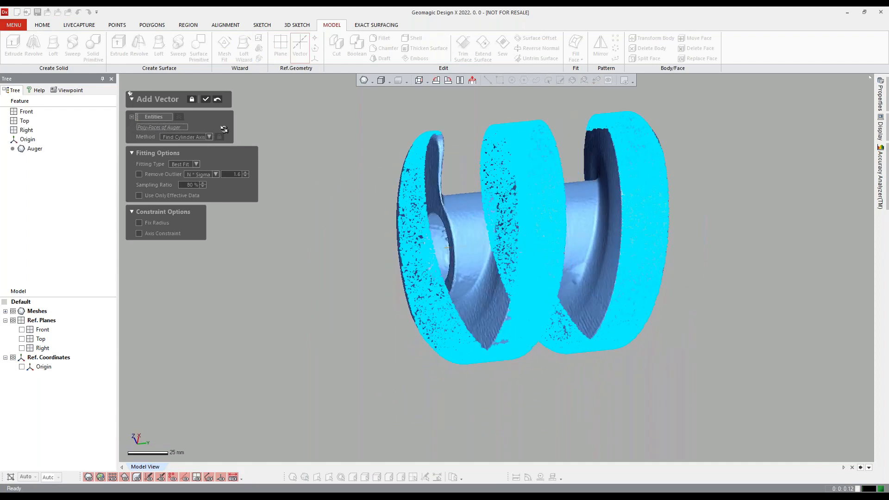
{"action": "left_click", "coordinate": [206, 102]}
- Examine the flights' outer surfaces, the central shaft and the open bore end from all around the auger
{"action": "right_click_drag", "start_coordinate": [482, 266], "coordinate": [518, 285]}
{"action": "right_click_drag", "start_coordinate": [444, 328], "coordinate": [355, 276]}
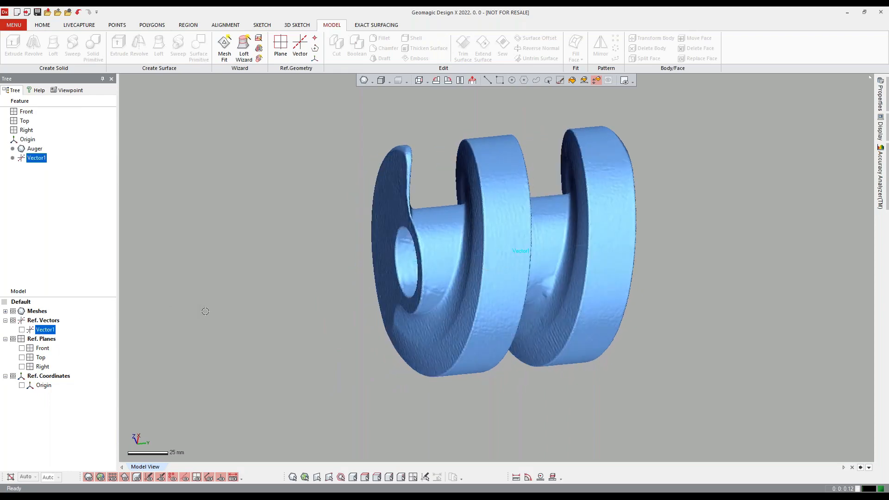
{"action": "right_click_drag", "start_coordinate": [570, 276], "coordinate": [536, 276], "text": "ctrl"}
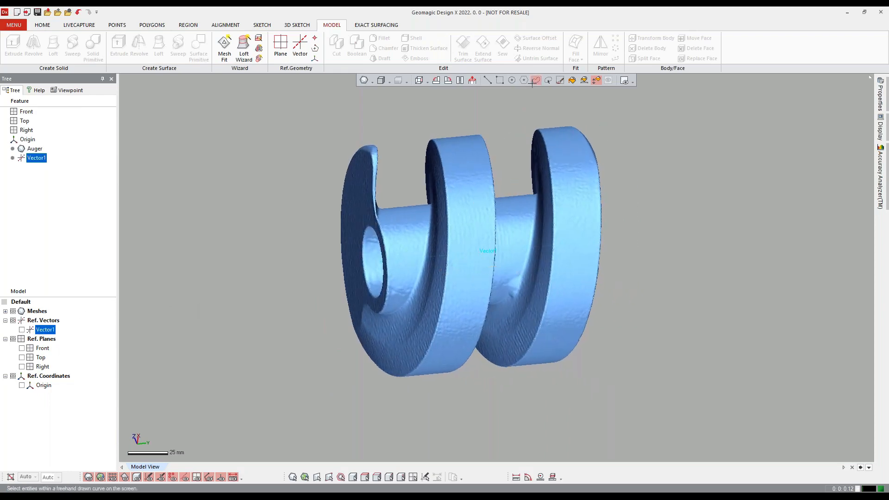
{"action": "right_click_drag", "start_coordinate": [467, 259], "coordinate": [371, 233]}
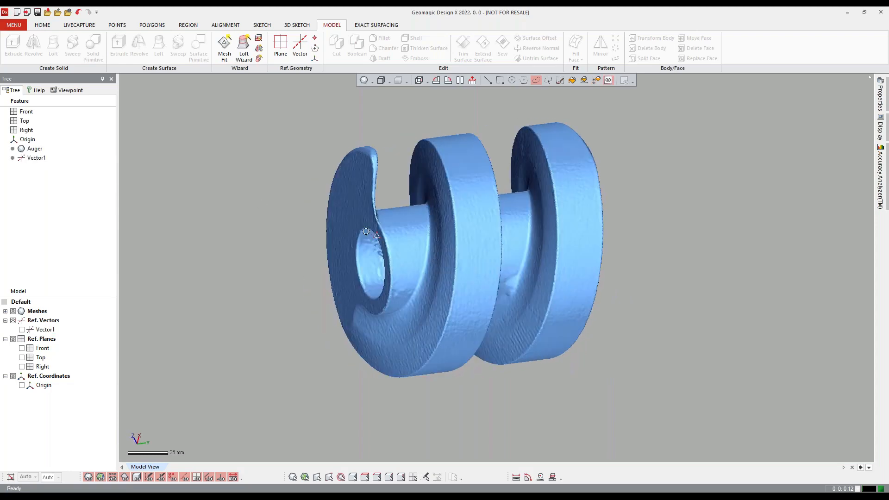
{"action": "right_click_drag", "start_coordinate": [475, 261], "coordinate": [379, 214]}
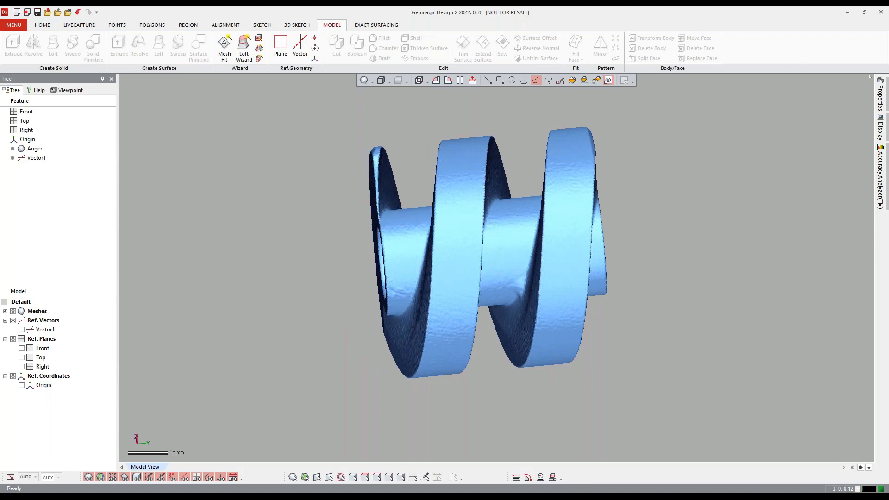
{"action": "right_click_drag", "start_coordinate": [552, 144], "coordinate": [401, 180]}
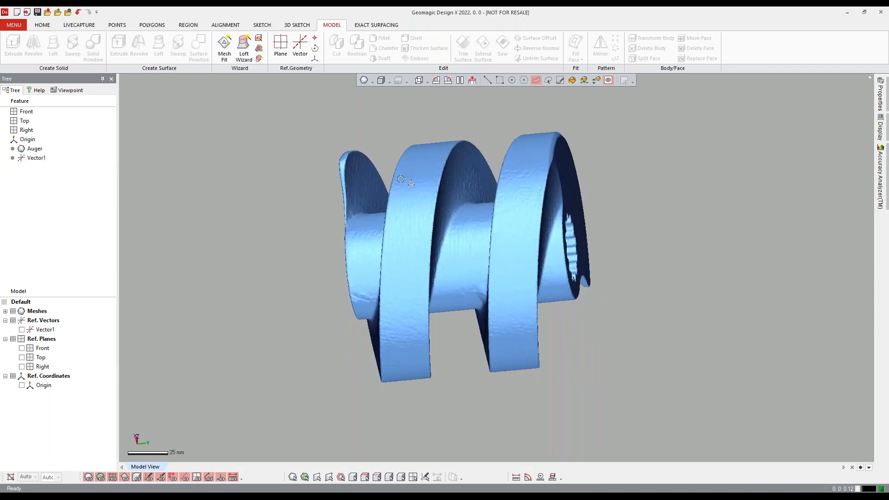
{"action": "right_click_drag", "start_coordinate": [532, 233], "coordinate": [559, 163]}
{"action": "right_click_drag", "start_coordinate": [569, 245], "coordinate": [359, 251]}
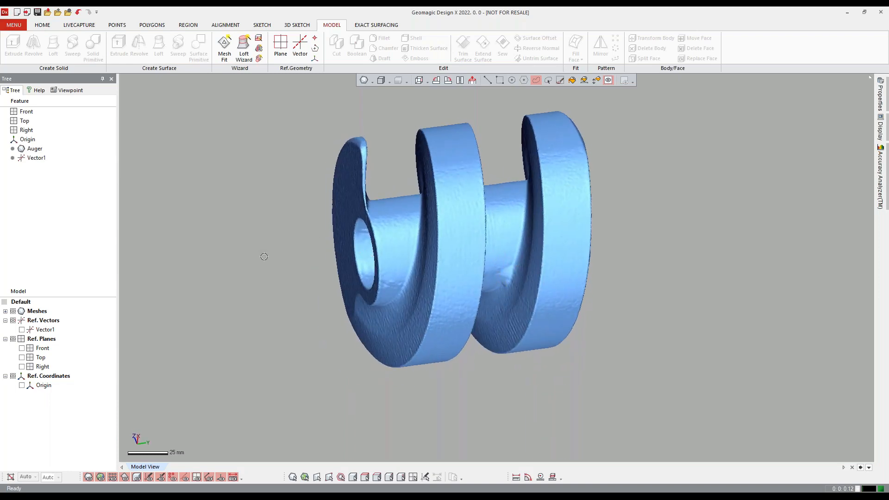
{"action": "right_click_drag", "start_coordinate": [598, 215], "coordinate": [349, 170]}
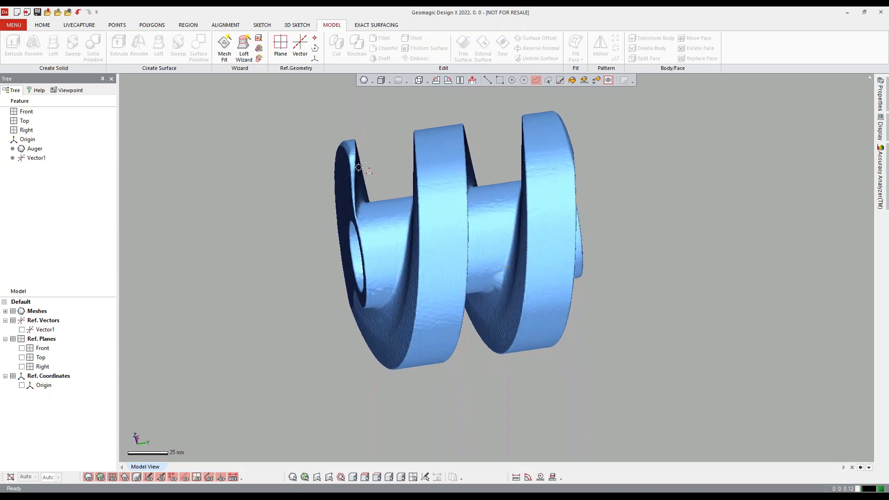
{"action": "right_click_drag", "start_coordinate": [700, 205], "coordinate": [658, 276]}
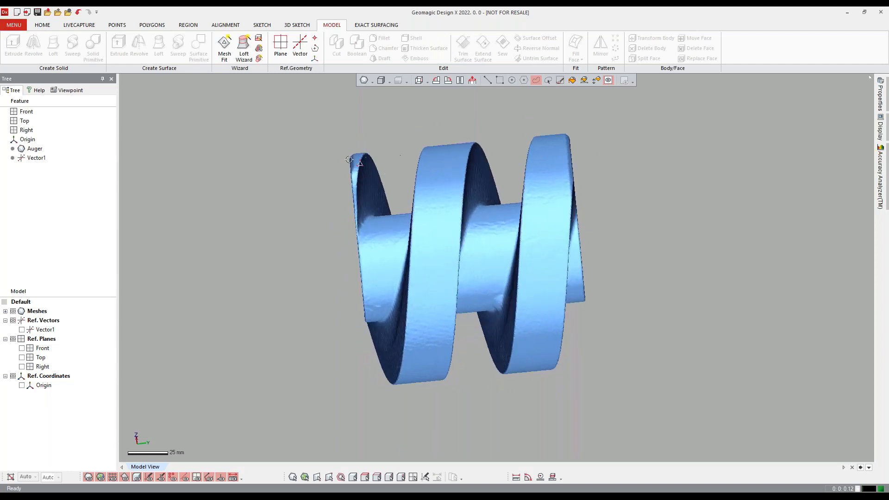
{"action": "right_click_drag", "start_coordinate": [619, 193], "coordinate": [364, 169]}
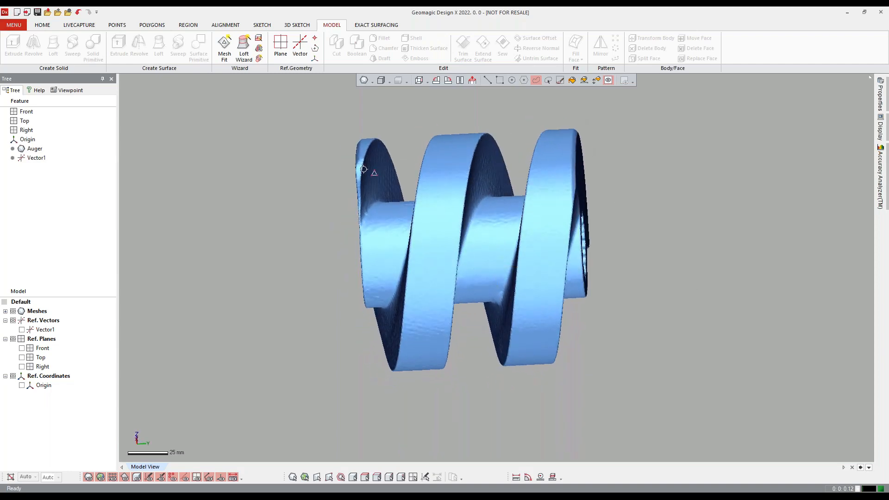
{"action": "right_click_drag", "start_coordinate": [407, 240], "coordinate": [393, 225]}
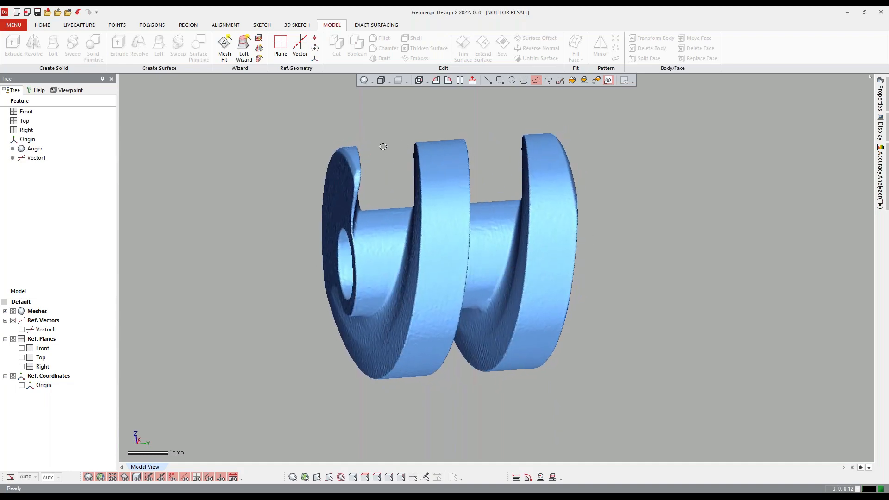
{"action": "right_click_drag", "start_coordinate": [610, 187], "coordinate": [427, 218]}
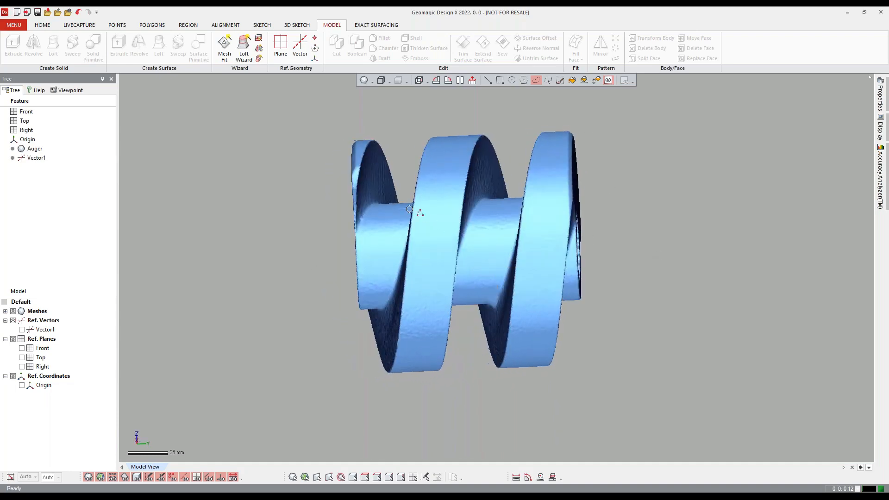
{"action": "right_click_drag", "start_coordinate": [473, 252], "coordinate": [598, 236]}
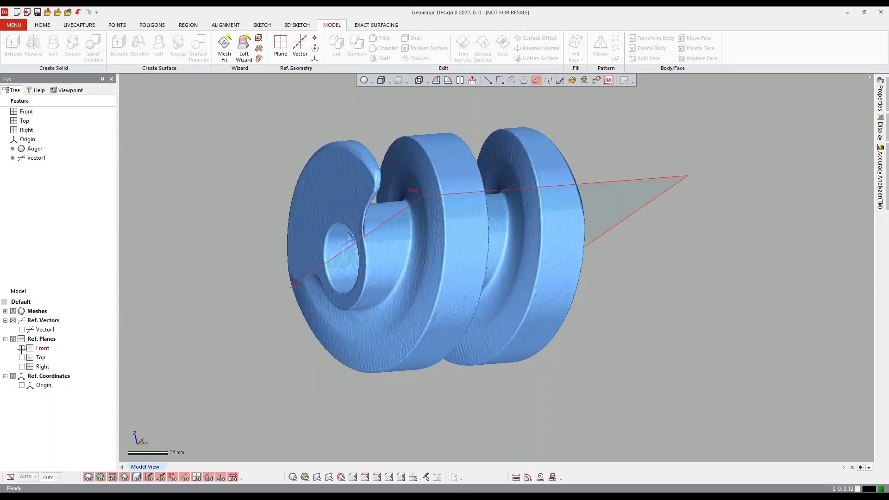
- Show the Front, Top and Right reference planes again and delete the cylinder-axis vector
{"action": "left_click_drag", "start_coordinate": [21, 349], "coordinate": [21, 367]}
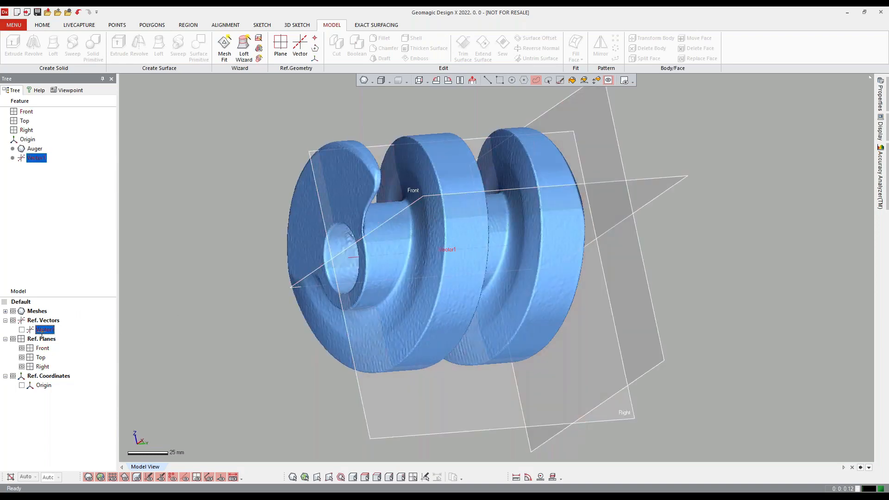
{"action": "right_click", "coordinate": [37, 331]}
{"action": "left_click", "coordinate": [65, 374]}
{"action": "left_click", "coordinate": [428, 292]}
- Examine how the Front, Top and Right planes are positioned relative to the auger mesh, focusing on the Right plane
{"action": "right_click_drag", "start_coordinate": [352, 285], "coordinate": [329, 296]}
{"action": "right_click_drag", "start_coordinate": [518, 285], "coordinate": [446, 292], "text": "ctrl"}
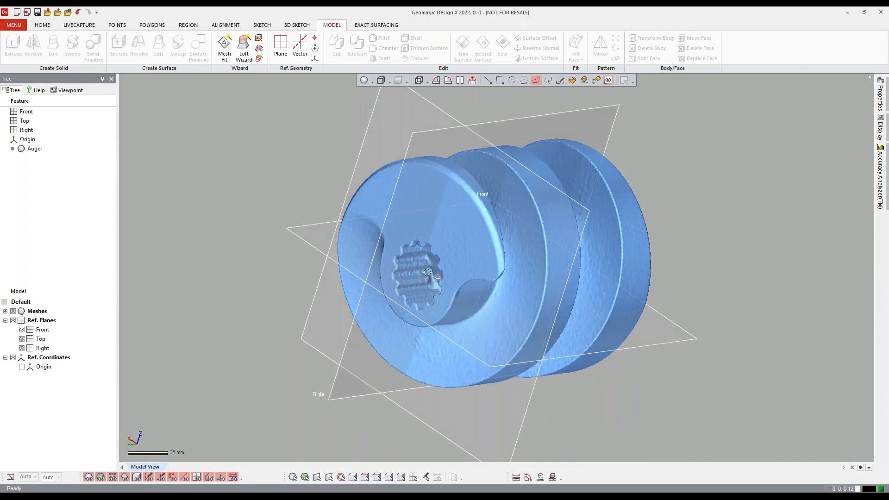
{"action": "right_click_drag", "start_coordinate": [597, 271], "coordinate": [509, 271]}
{"action": "left_click", "coordinate": [601, 343]}
{"action": "right_click_drag", "start_coordinate": [602, 343], "coordinate": [556, 331]}
{"action": "mouse_move", "coordinate": [465, 319]}
{"action": "right_mouse_down"}
{"action": "mouse_move", "coordinate": [502, 310]}
{"action": "mouse_move", "coordinate": [485, 302]}
{"action": "mouse_move", "coordinate": [496, 285]}
{"action": "right_mouse_up"}
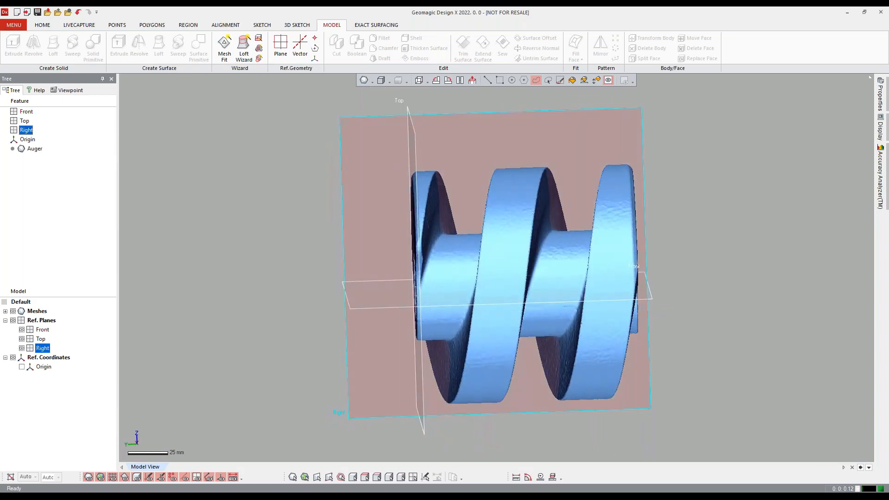
{"action": "right_click_drag", "start_coordinate": [520, 382], "coordinate": [502, 363]}
{"action": "mouse_move", "coordinate": [440, 278]}
{"action": "right_mouse_down"}
{"action": "mouse_move", "coordinate": [442, 220]}
{"action": "mouse_move", "coordinate": [463, 345]}
{"action": "right_mouse_up"}
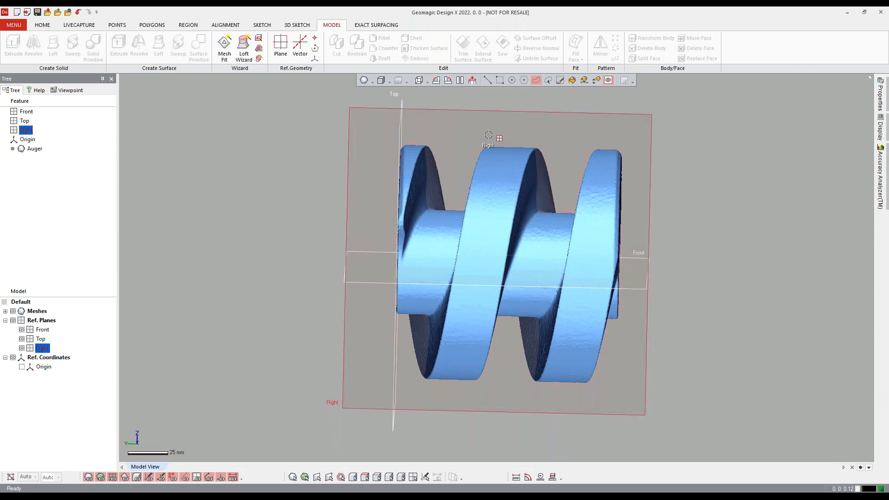
{"action": "right_click_drag", "start_coordinate": [423, 357], "coordinate": [429, 353]}
- Start a mesh sketch of the auger on the Right plane with the Planar Method and a 0 mm section offset
{"action": "left_click", "coordinate": [521, 374]}
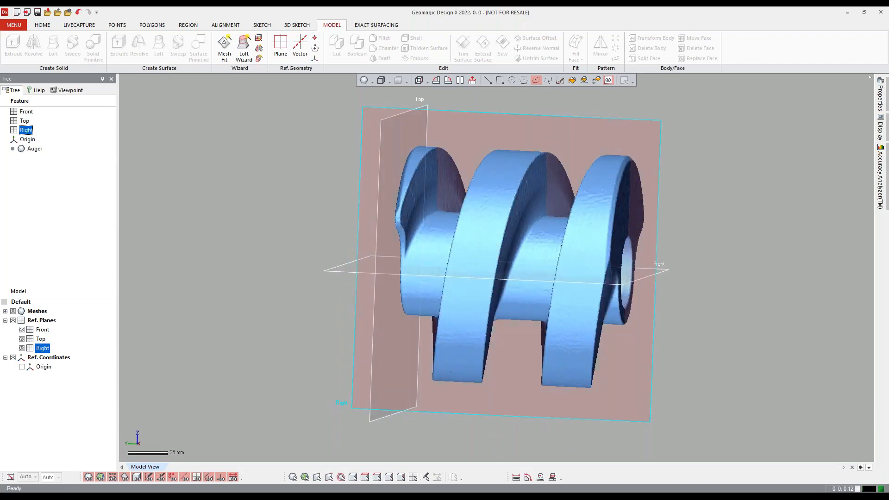
{"action": "right_click_drag", "start_coordinate": [367, 354], "coordinate": [388, 357]}
{"action": "right_click_drag", "start_coordinate": [385, 250], "coordinate": [425, 263]}
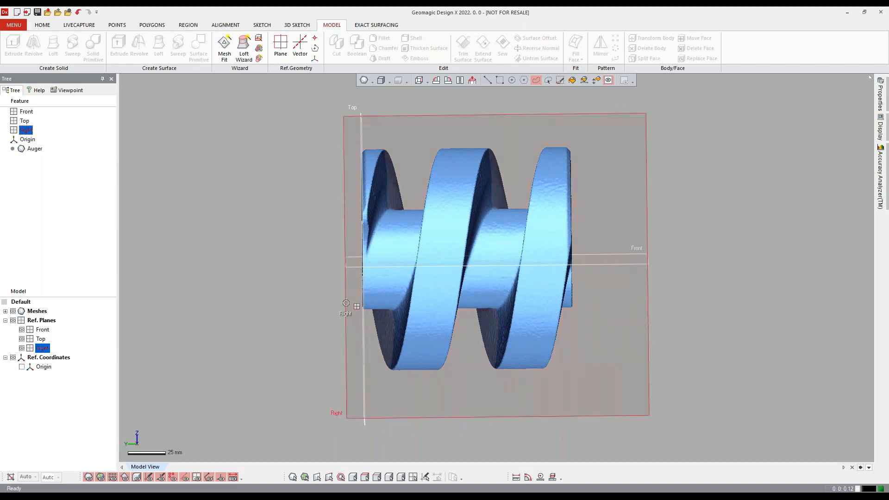
{"action": "left_click", "coordinate": [253, 26]}
{"action": "left_click", "coordinate": [14, 57]}
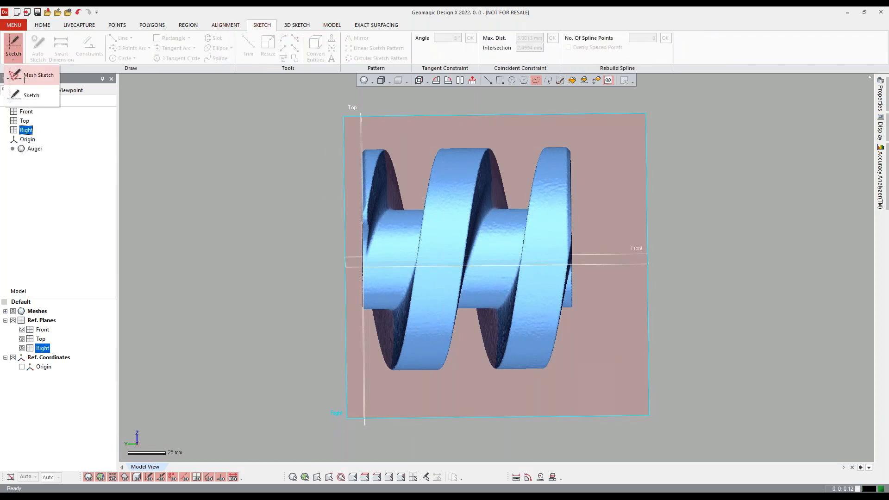
{"action": "left_click", "coordinate": [29, 76]}
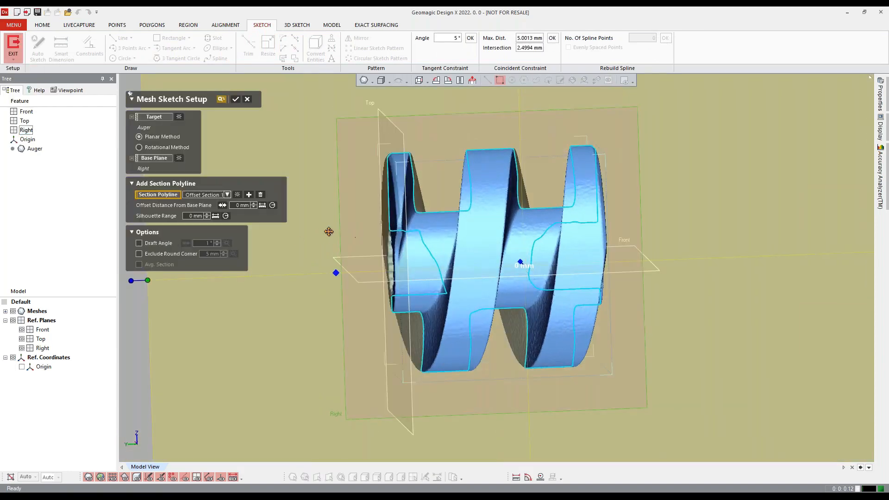
{"action": "mouse_move", "coordinate": [427, 258]}
{"action": "right_mouse_down"}
{"action": "mouse_move", "coordinate": [530, 267]}
{"action": "mouse_move", "coordinate": [431, 259]}
{"action": "right_mouse_up"}
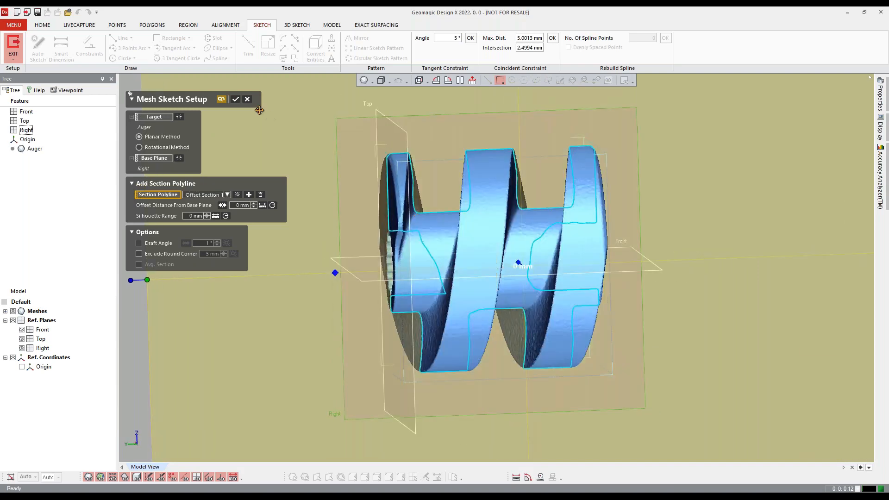
{"action": "left_click", "coordinate": [236, 100]}
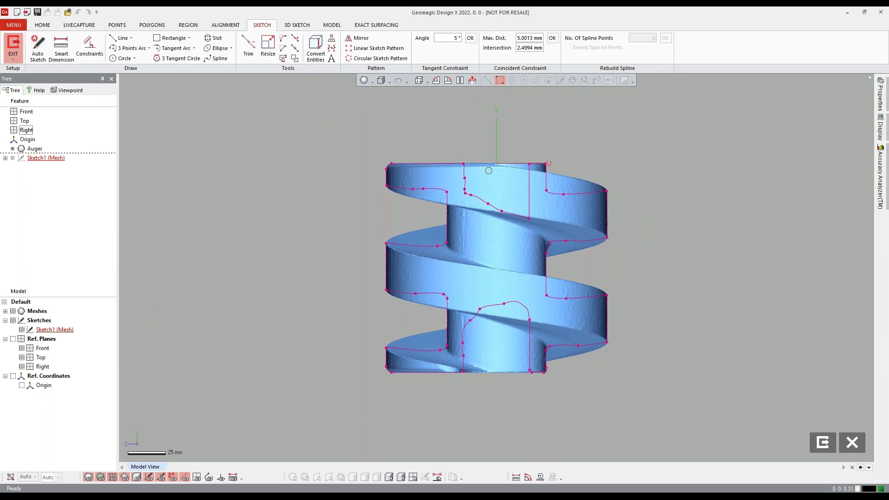
{"action": "right_click_drag", "start_coordinate": [595, 142], "coordinate": [562, 148], "text": "ctrl"}
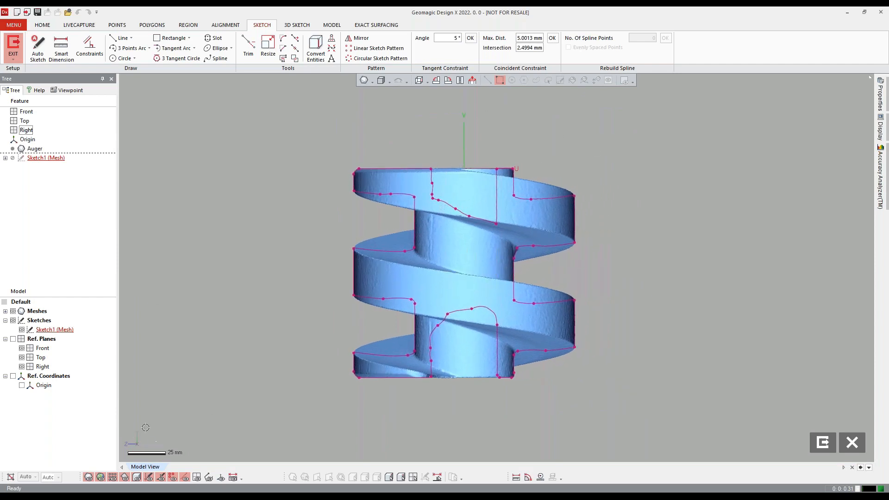
{"action": "scroll", "coordinate": [591, 213], "scroll_direction": "up", "scroll_amount": 2}
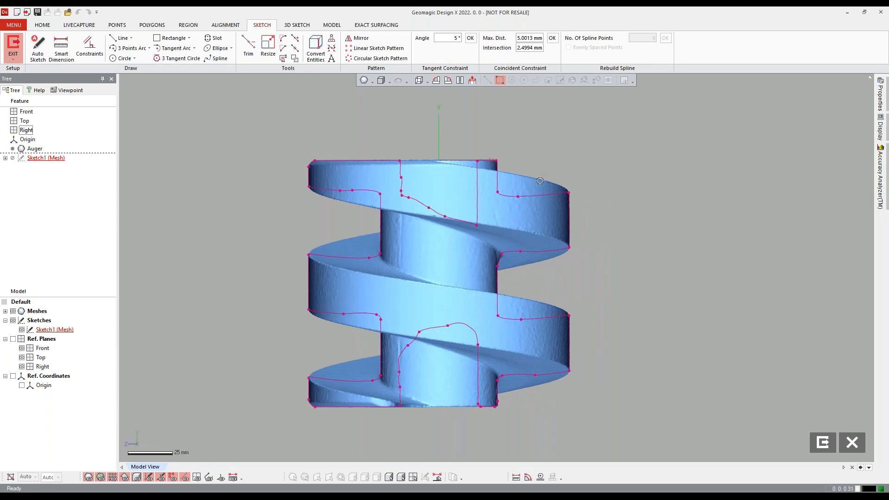
- Hide the mesh and draw two collinear horizontal lines from the origin along the section's upper end, about 139 mm and 93 mm long
{"action": "key", "text": "ctrl+1"}
{"action": "key", "text": "ctrl+1"}
{"action": "key", "text": "ctrl+1"}
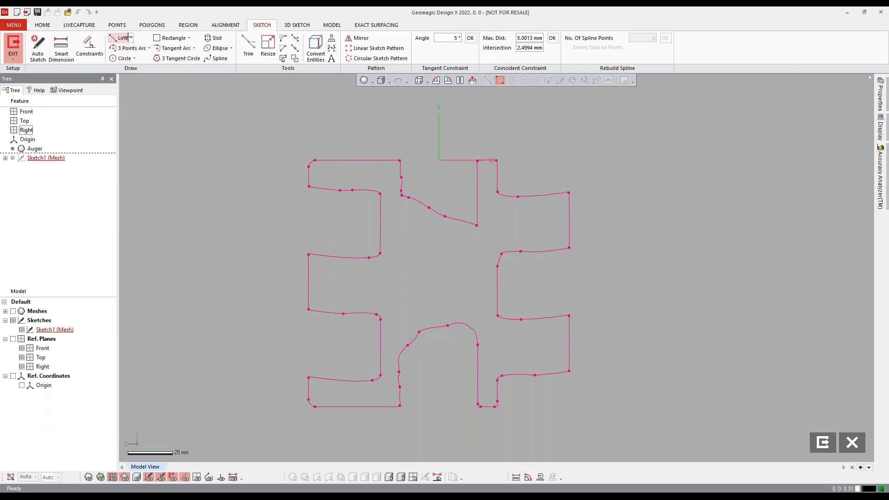
{"action": "left_click", "coordinate": [122, 38]}
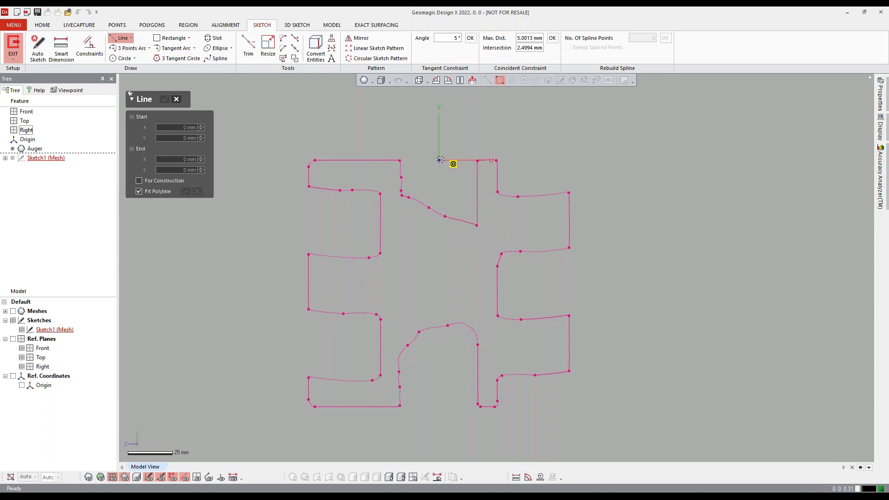
{"action": "left_click", "coordinate": [441, 159]}
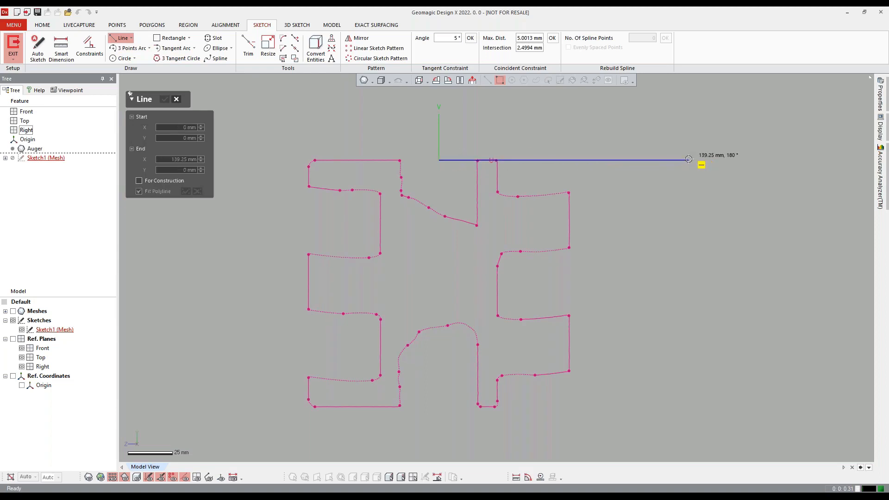
{"action": "left_click", "coordinate": [689, 159]}
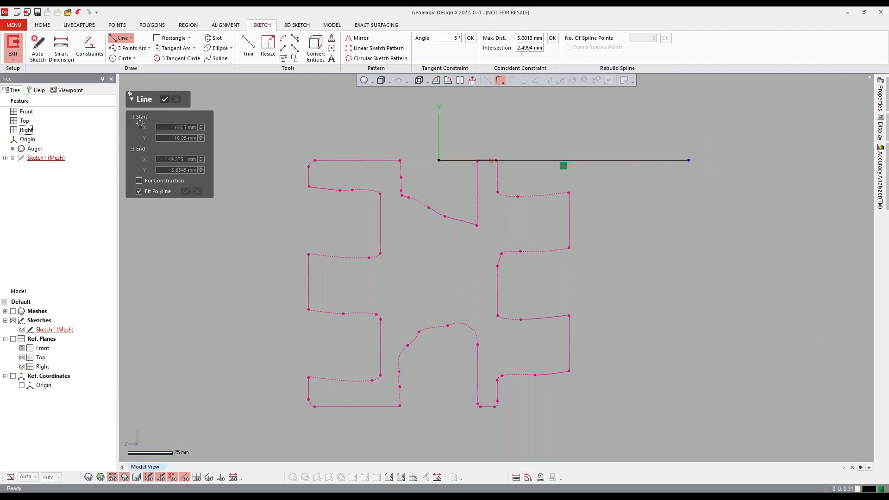
{"action": "left_click", "coordinate": [439, 160]}
{"action": "left_click", "coordinate": [272, 160]}
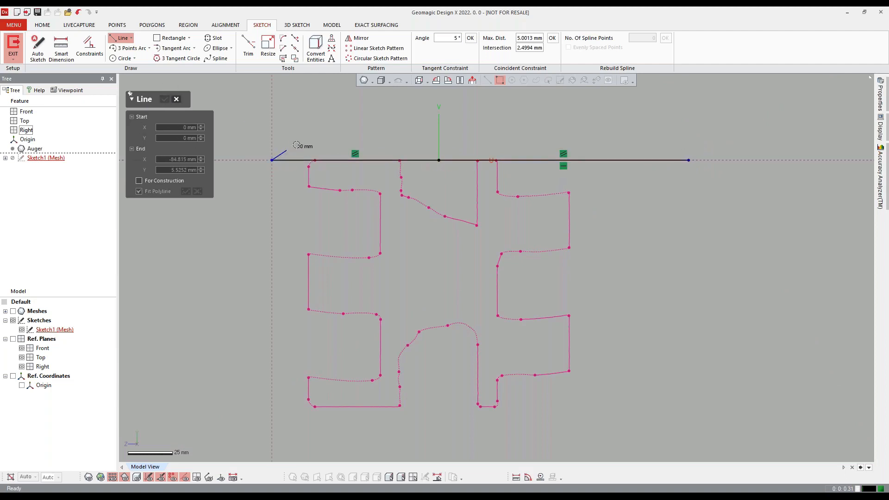
{"action": "left_click", "coordinate": [164, 99]}
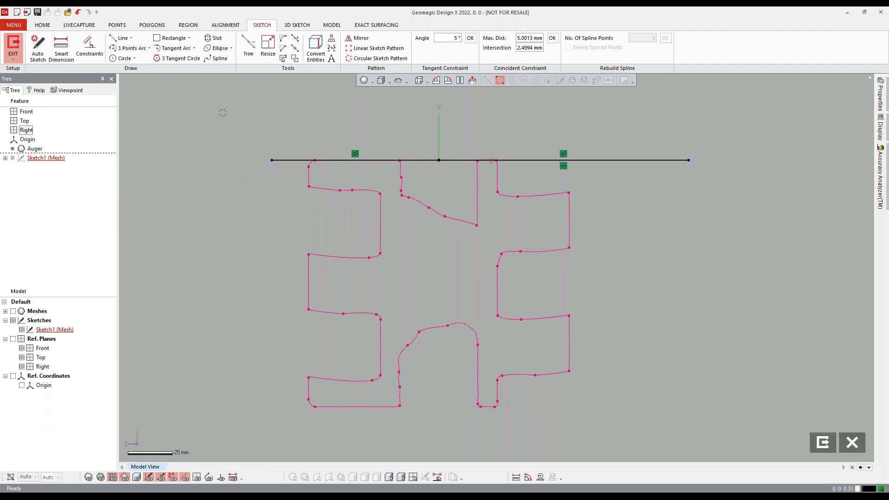
- Convert both horizontal lines through the origin into construction lines
{"action": "right_click", "coordinate": [416, 155]}
{"action": "left_click", "coordinate": [488, 147]}
{"action": "right_click", "coordinate": [515, 158]}
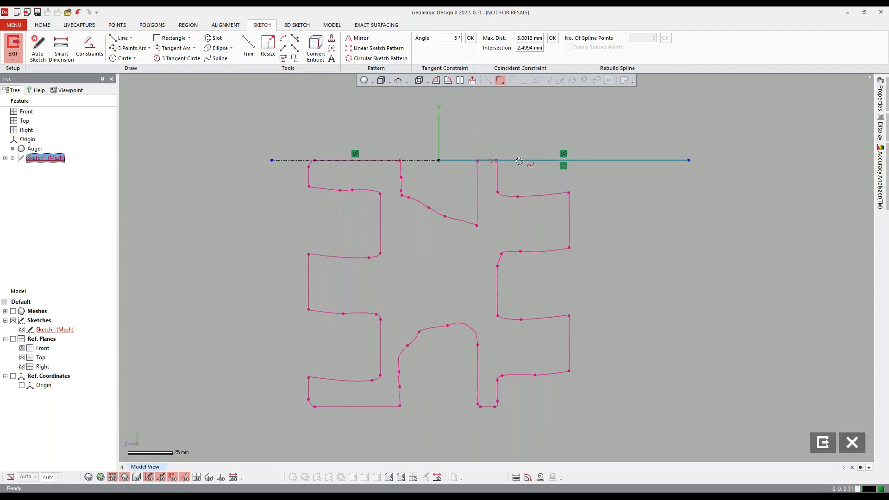
{"action": "left_click", "coordinate": [569, 140]}
{"action": "left_click", "coordinate": [469, 299]}
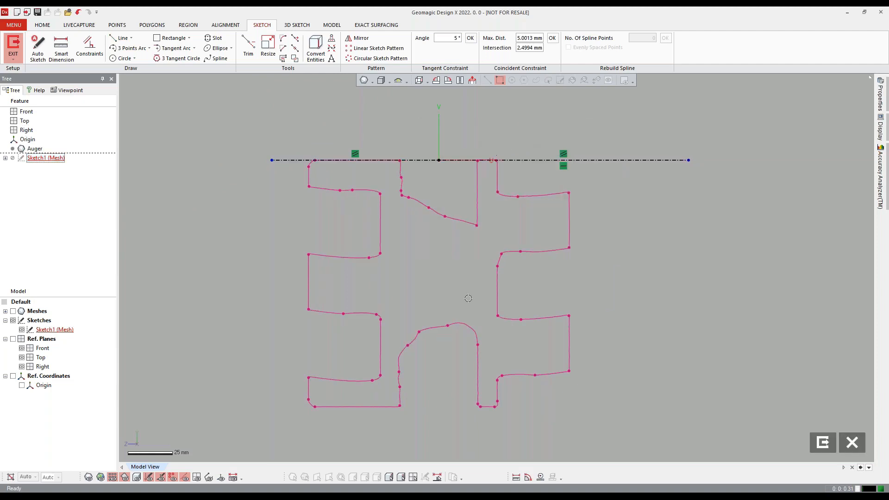
- Fit a single construction centerline to the two straight section polylines at the auger's lower end
{"action": "left_click", "coordinate": [131, 38]}
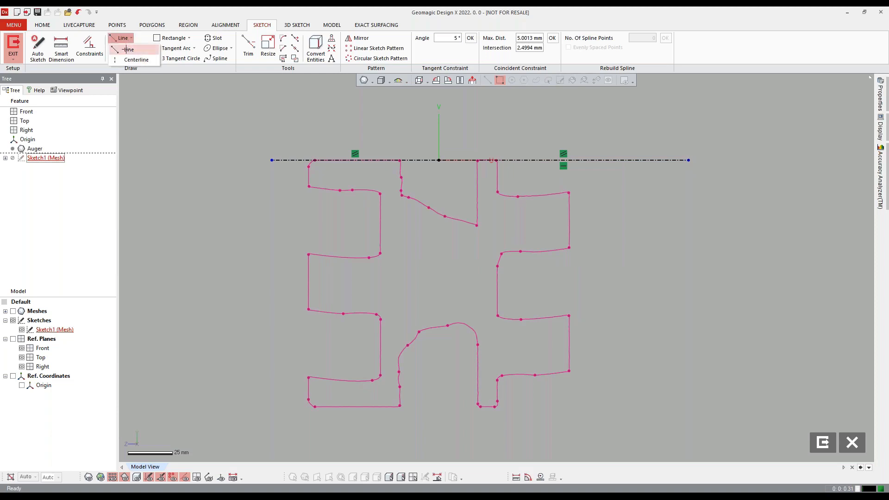
{"action": "left_click", "coordinate": [129, 58]}
{"action": "left_click", "coordinate": [154, 217]}
{"action": "key", "text": "Escape"}
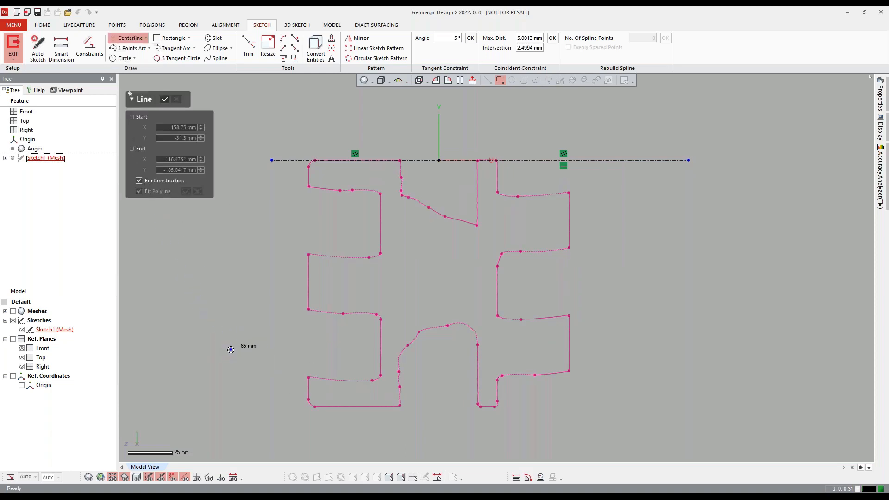
{"action": "left_click", "coordinate": [351, 406]}
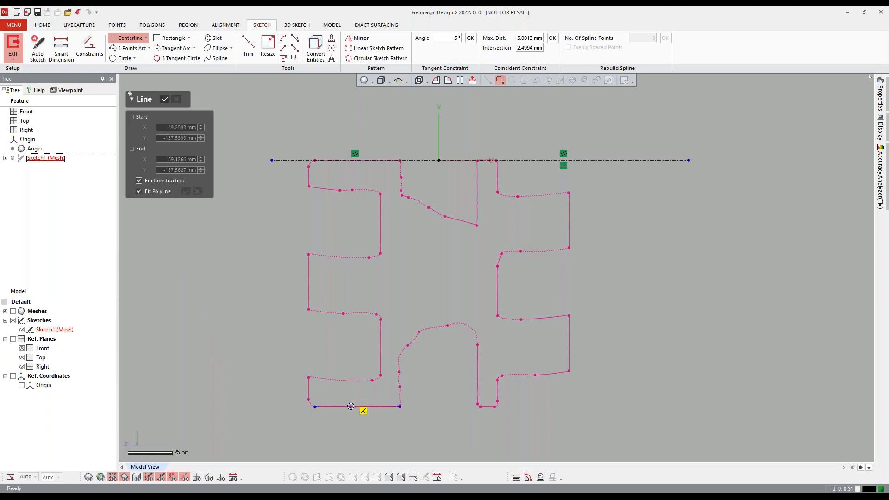
{"action": "key", "text": "ctrl+z"}
{"action": "left_click", "coordinate": [382, 407]}
{"action": "left_click", "coordinate": [488, 407]}
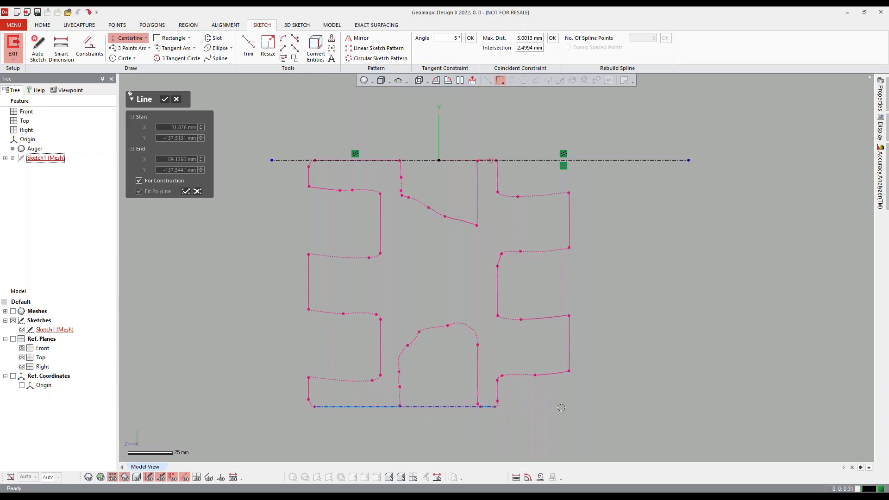
{"action": "left_click", "coordinate": [165, 99]}
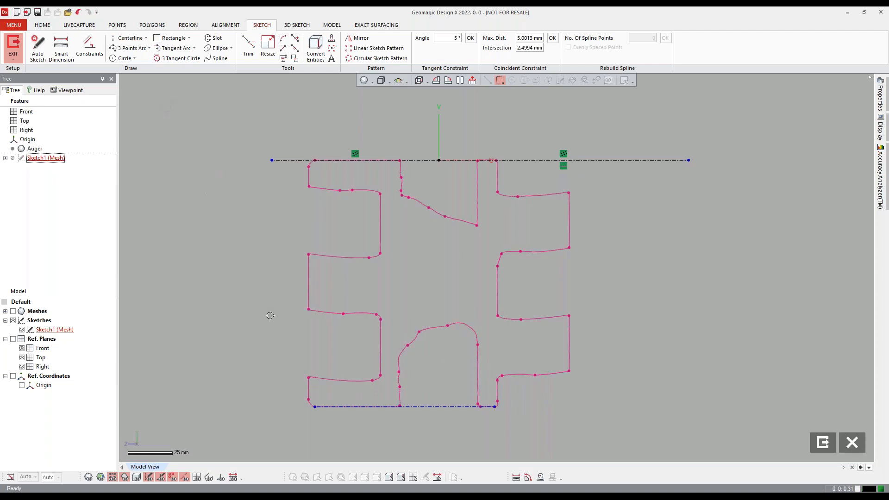
- Constrain the lower-end centerline to be horizontal
{"action": "right_click", "coordinate": [428, 408]}
{"action": "left_click", "coordinate": [438, 289]}
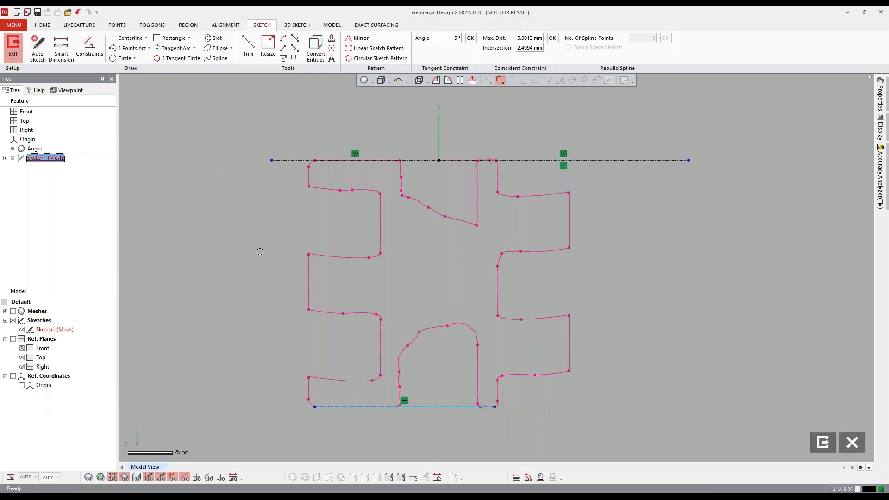
{"action": "left_click", "coordinate": [89, 46]}
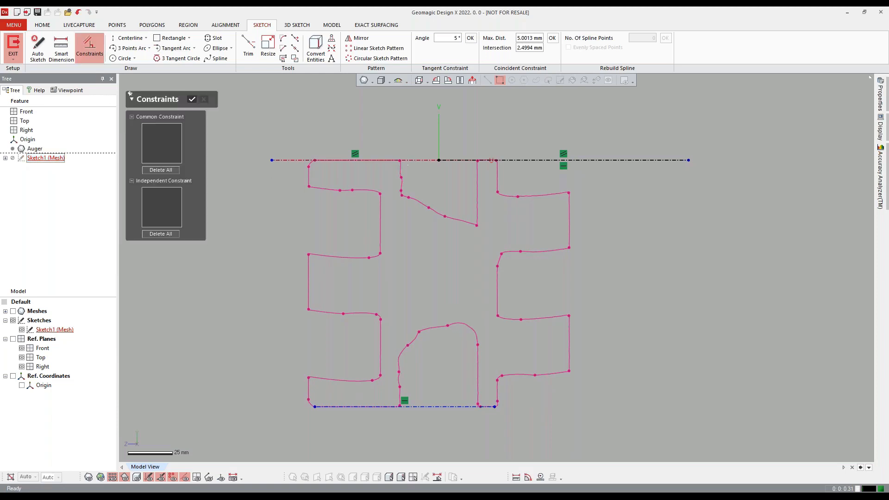
{"action": "left_click", "coordinate": [191, 100]}
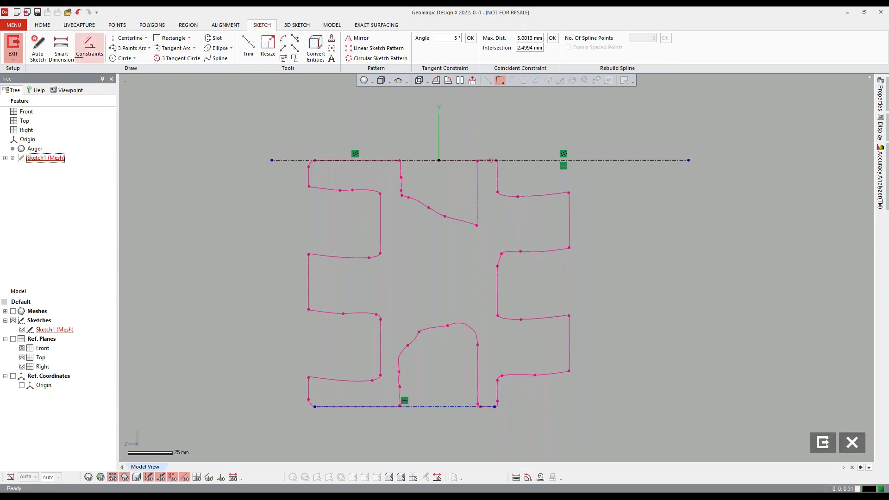
- Dimension the vertical distance between the upper and lower construction lines
{"action": "left_click", "coordinate": [62, 46]}
{"action": "left_click", "coordinate": [352, 161]}
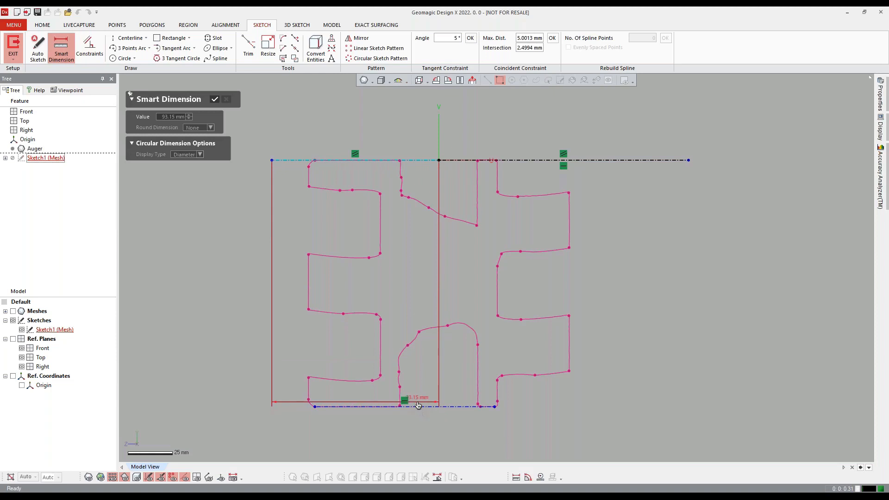
{"action": "left_click", "coordinate": [417, 407]}
{"action": "left_click", "coordinate": [277, 361]}
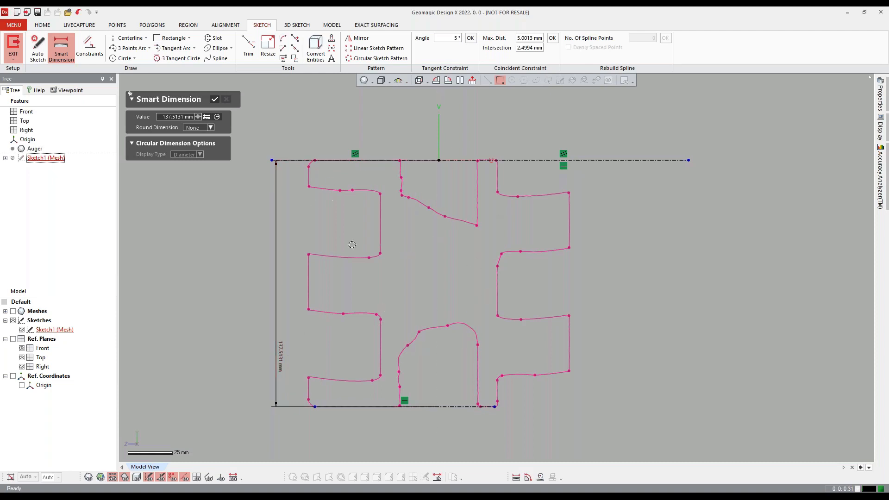
{"action": "left_click", "coordinate": [279, 357]}
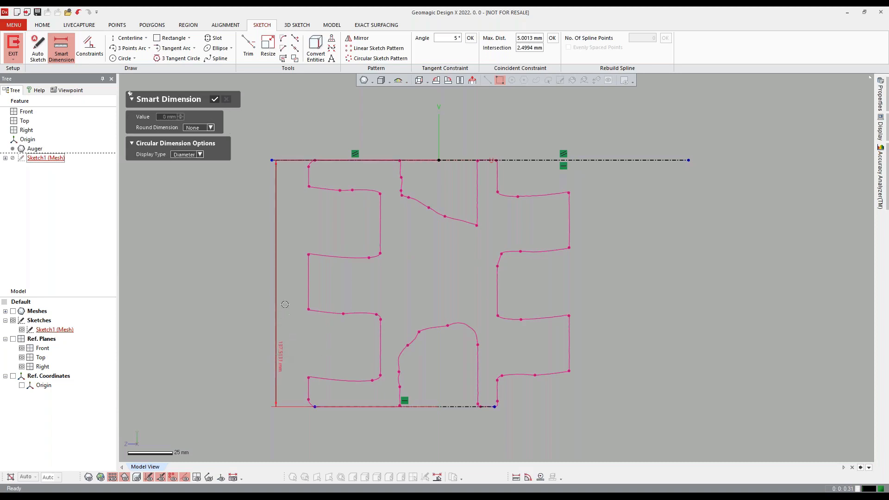
{"action": "left_click", "coordinate": [214, 99]}
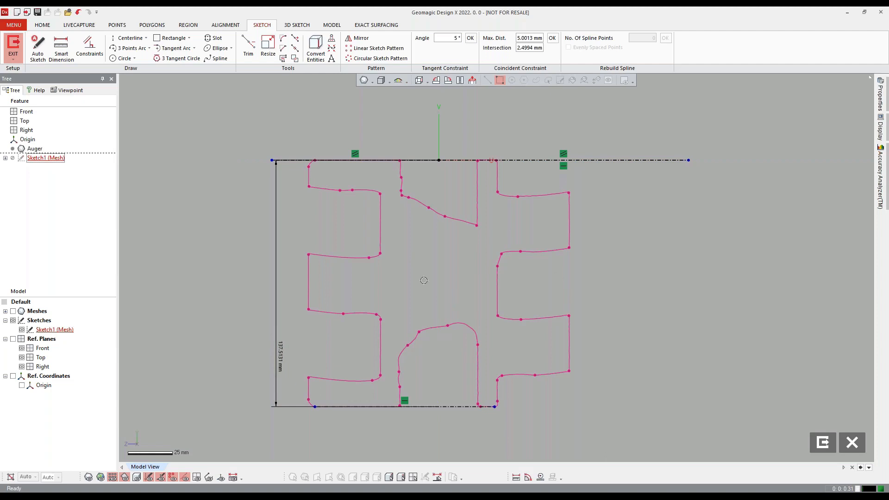
- Show the mesh, examine how the section curves follow the flights and shaft, and return the view normal to the sketch
{"action": "key", "text": "ctrl+1"}
{"action": "mouse_move", "coordinate": [519, 190]}
{"action": "right_mouse_down"}
{"action": "mouse_move", "coordinate": [492, 205]}
{"action": "mouse_move", "coordinate": [448, 191]}
{"action": "mouse_move", "coordinate": [650, 309]}
{"action": "mouse_move", "coordinate": [623, 304]}
{"action": "mouse_move", "coordinate": [435, 341]}
{"action": "mouse_move", "coordinate": [435, 159]}
{"action": "mouse_move", "coordinate": [584, 256]}
{"action": "mouse_move", "coordinate": [456, 266]}
{"action": "mouse_move", "coordinate": [402, 191]}
{"action": "right_mouse_up"}
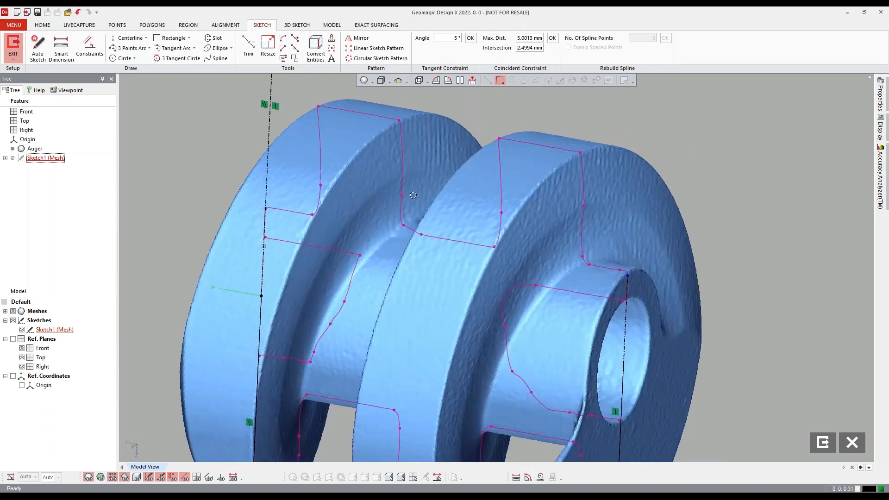
{"action": "scroll", "coordinate": [413, 195], "scroll_direction": "up", "scroll_amount": 2}
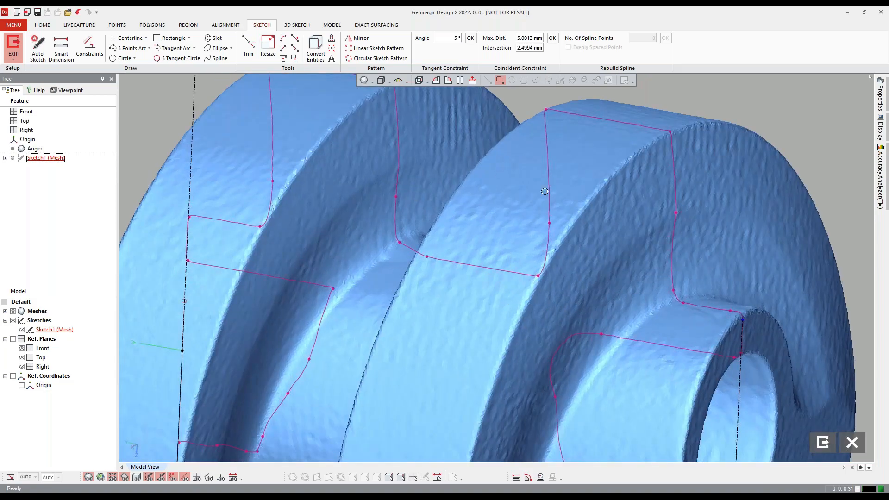
{"action": "scroll", "coordinate": [385, 142], "scroll_direction": "down", "scroll_amount": 3}
{"action": "right_click_drag", "start_coordinate": [386, 141], "coordinate": [316, 176]}
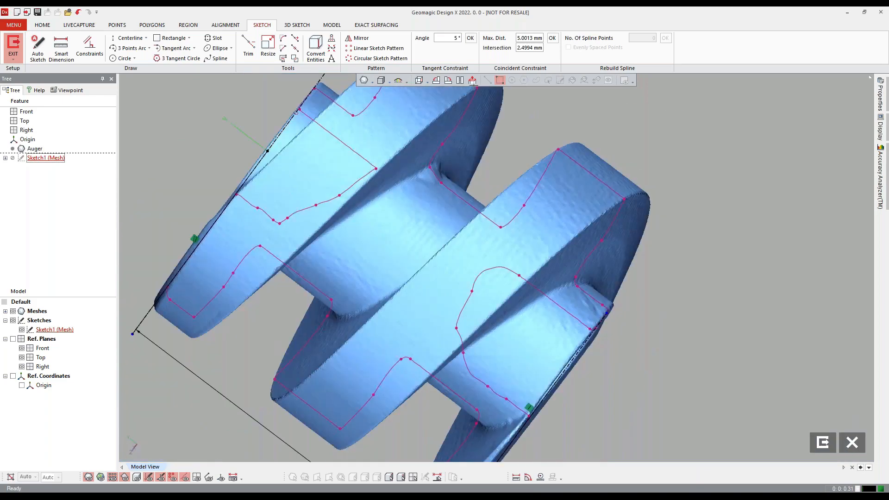
{"action": "left_click", "coordinate": [472, 82]}
{"action": "scroll", "coordinate": [492, 233], "scroll_direction": "down", "scroll_amount": 3}
{"action": "middle_click_drag", "start_coordinate": [522, 194], "coordinate": [527, 227]}
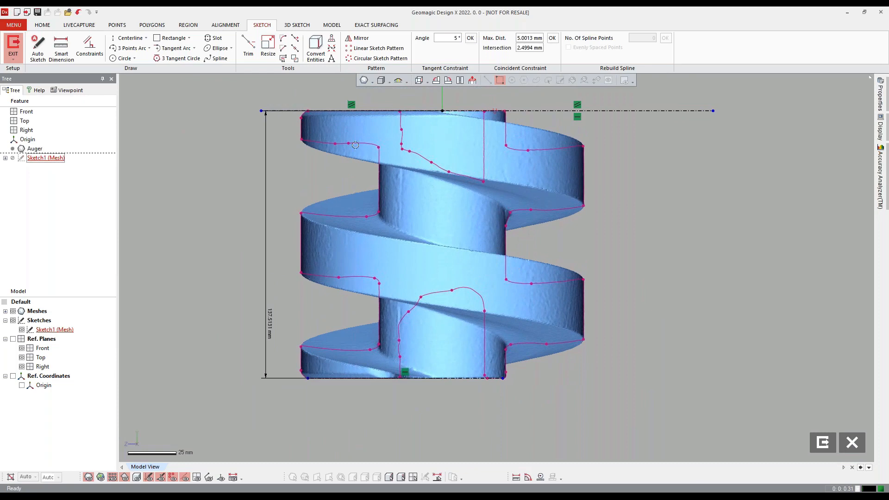
- Start a 3 Points Arc and compare the lower right flight's section polylines with the auger mesh, leaving the mesh hidden
{"action": "left_click", "coordinate": [132, 48]}
{"action": "scroll", "coordinate": [496, 267], "scroll_direction": "up", "scroll_amount": 3}
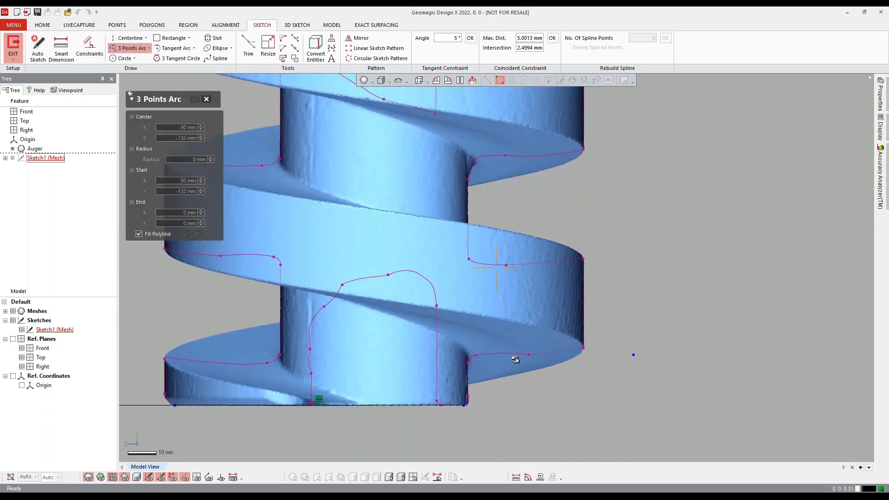
{"action": "key", "text": "ctrl+1"}
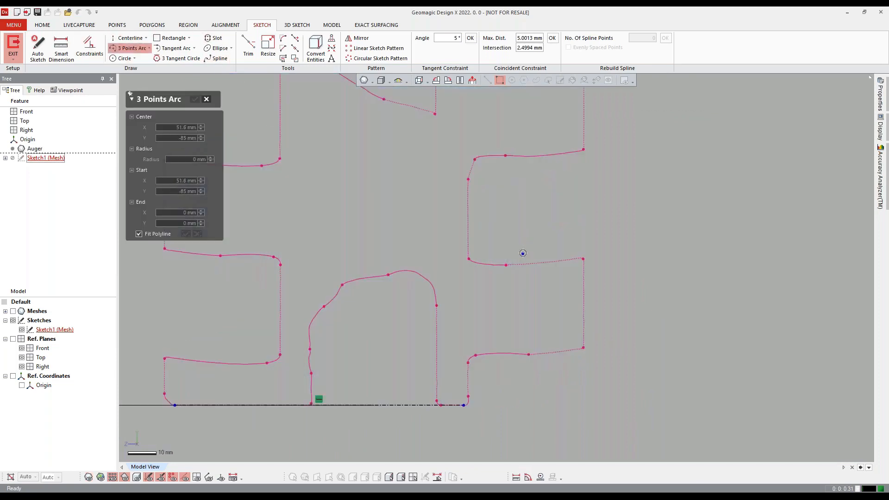
{"action": "key", "text": "ctrl+1"}
{"action": "key", "text": "ctrl+1"}
{"action": "key", "text": "ctrl+1"}
{"action": "key", "text": "ctrl+1"}
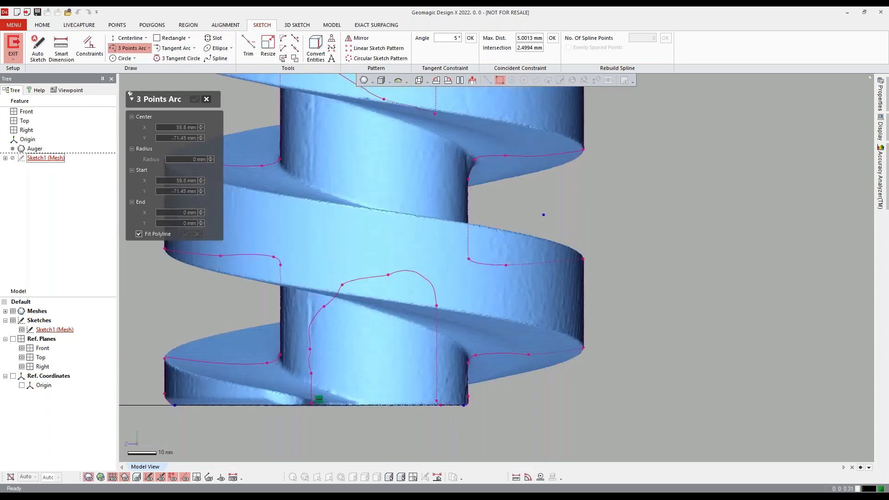
{"action": "key", "text": "ctrl+1"}
{"action": "key", "text": "ctrl+1"}
{"action": "key", "text": "ctrl+1"}
{"action": "key", "text": "ctrl+1"}
{"action": "key", "text": "ctrl+1"}
{"action": "key", "text": "ctrl+1"}
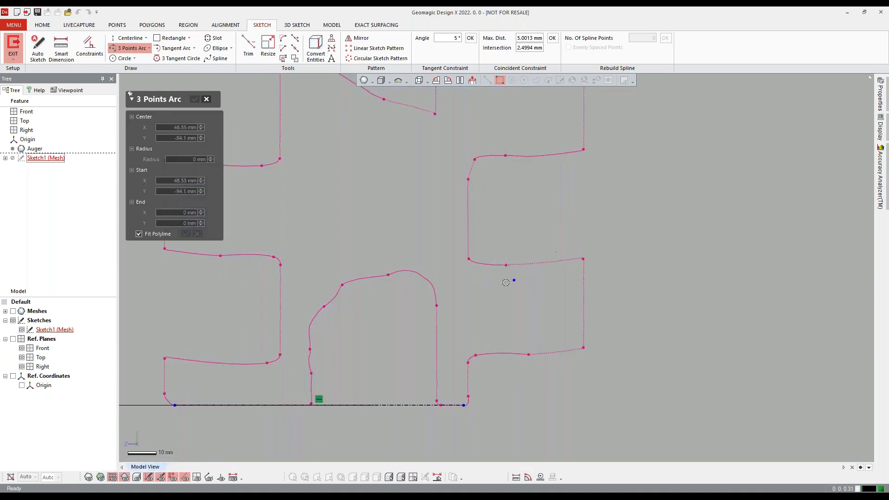
- Fit 3 Points Arcs to the outer and root portions of the lower right flight's upper and lower faces
{"action": "left_click_drag", "start_coordinate": [525, 249], "coordinate": [581, 294]}
{"action": "left_click", "coordinate": [486, 263]}
{"action": "left_click", "coordinate": [508, 241]}
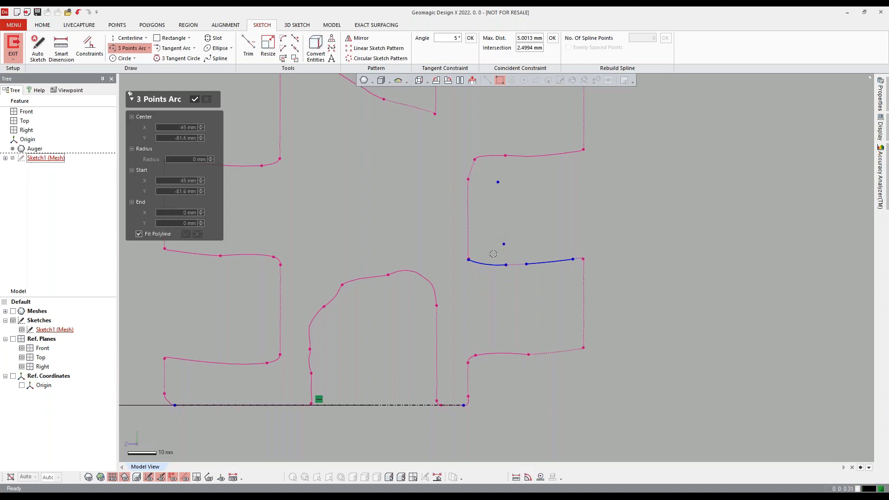
{"action": "left_click_drag", "start_coordinate": [538, 334], "coordinate": [579, 385]}
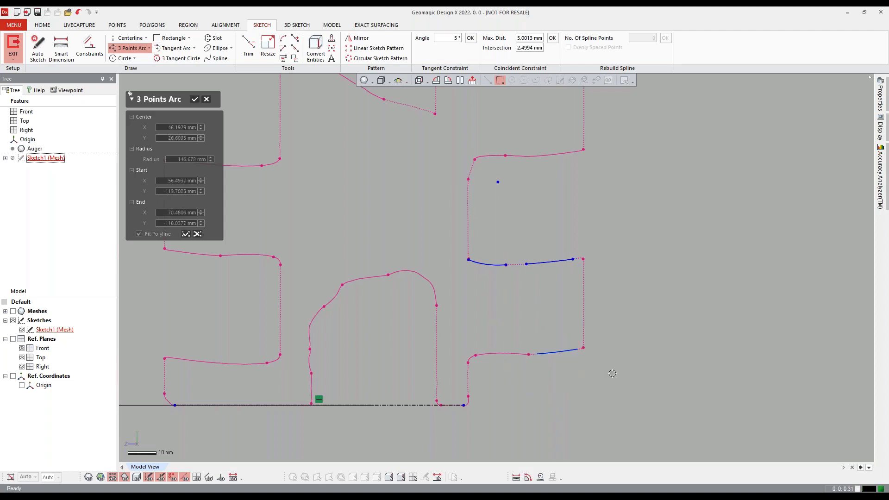
{"action": "left_click", "coordinate": [505, 353]}
{"action": "left_click", "coordinate": [475, 255]}
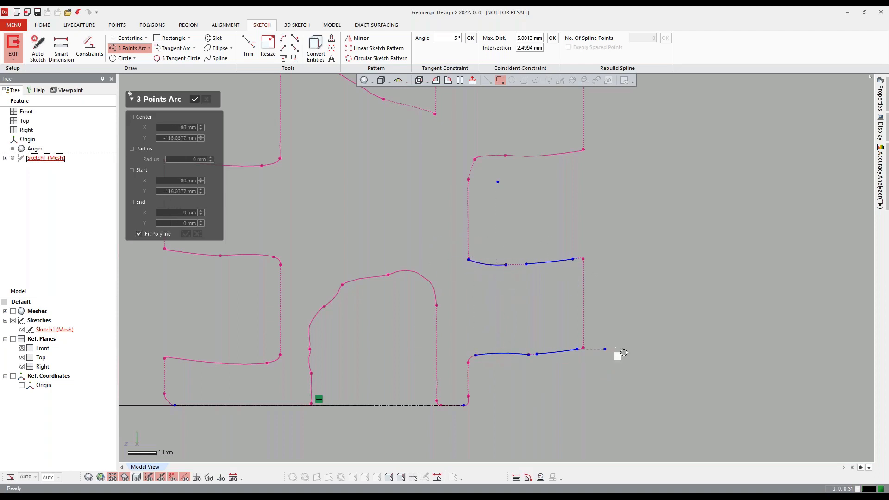
{"action": "left_click", "coordinate": [194, 99]}
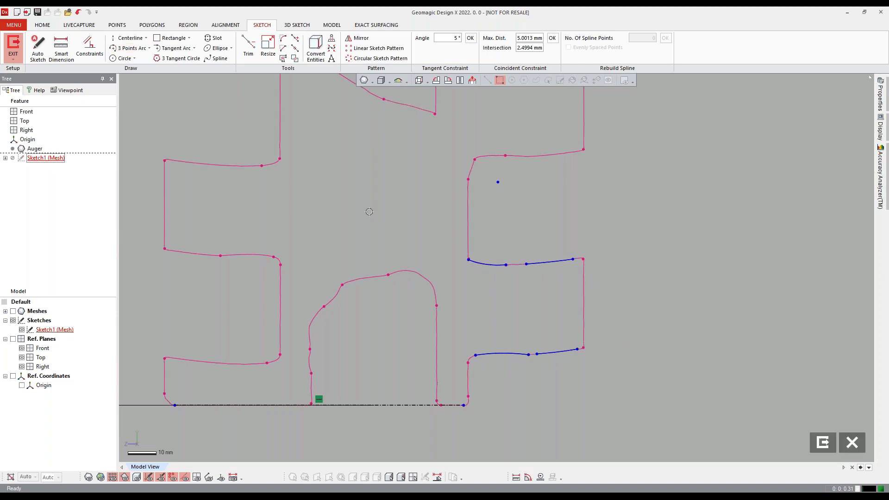
- Fit a single line to the straight outer edges of the two flight sections on the auger's right side
{"action": "scroll", "coordinate": [371, 211], "scroll_direction": "down", "scroll_amount": 2}
{"action": "left_click", "coordinate": [146, 38]}
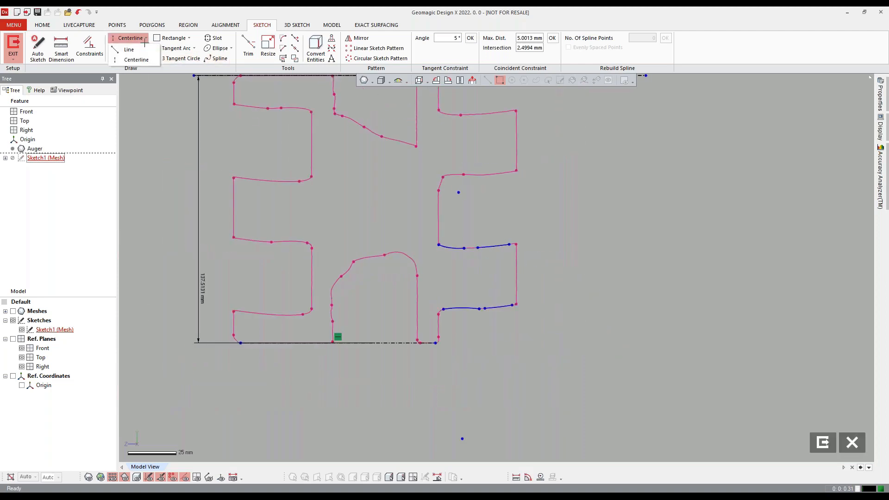
{"action": "left_click", "coordinate": [124, 48]}
{"action": "left_click", "coordinate": [518, 144]}
{"action": "left_click", "coordinate": [520, 279]}
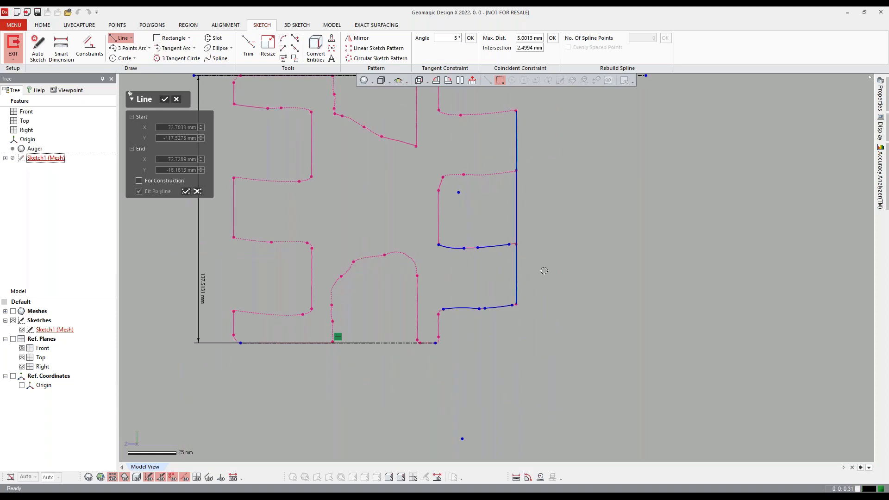
{"action": "left_click", "coordinate": [170, 100]}
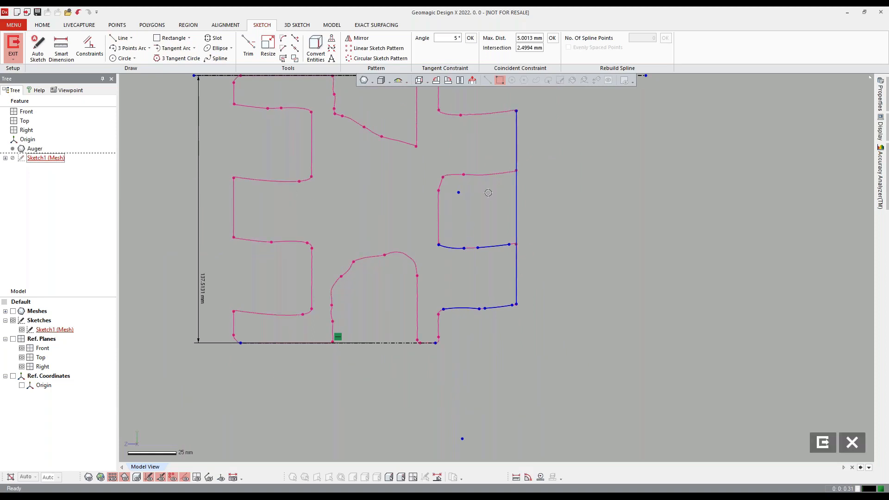
- Constrain the fitted line along the right-hand flights' outer edges to be vertical
{"action": "right_click", "coordinate": [516, 218]}
{"action": "left_click", "coordinate": [548, 197]}
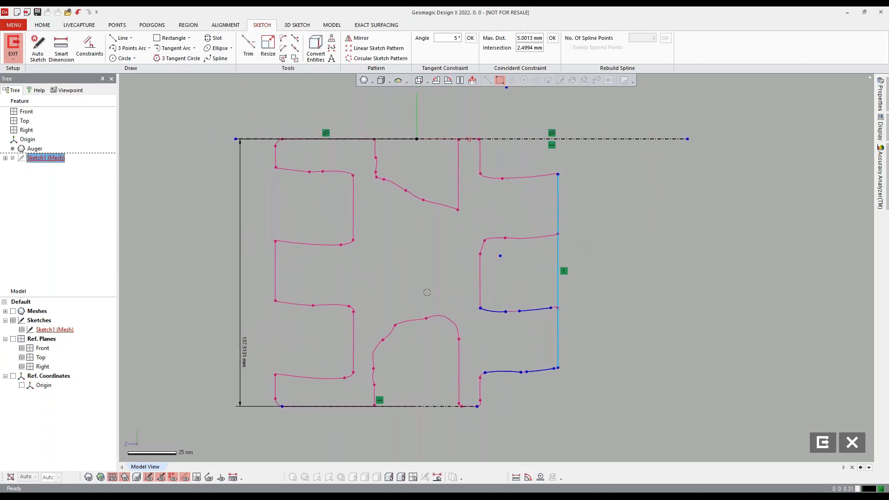
{"action": "right_click_drag", "start_coordinate": [427, 293], "coordinate": [437, 270], "text": "ctrl"}
- Try to corner-trim the root and outer arcs on the lower right flight's upper face together
{"action": "left_click", "coordinate": [249, 46]}
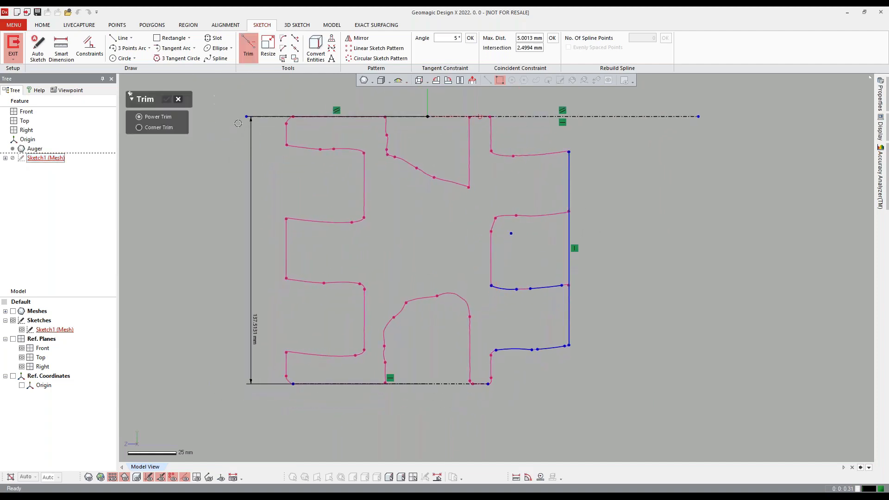
{"action": "left_click", "coordinate": [508, 289]}
{"action": "left_click", "coordinate": [531, 289]}
{"action": "left_click", "coordinate": [512, 291]}
{"action": "left_click", "coordinate": [544, 289]}
{"action": "left_click", "coordinate": [544, 288]}
{"action": "left_click", "coordinate": [515, 290]}
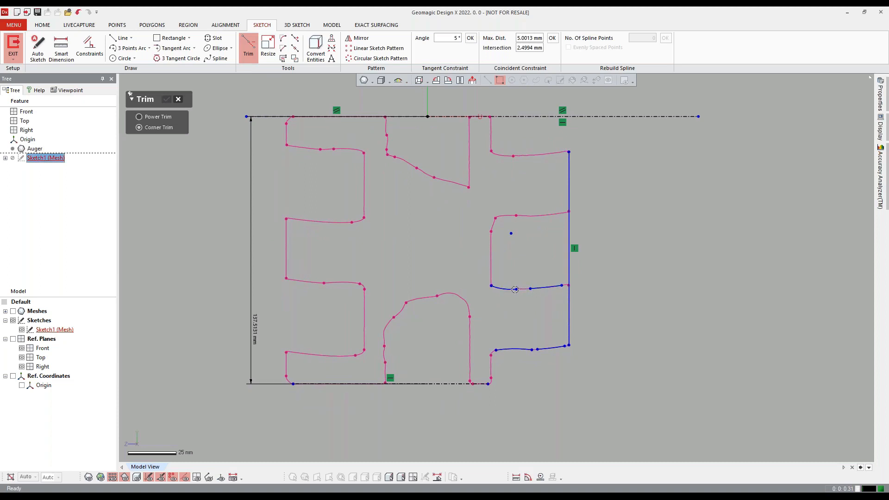
{"action": "left_click", "coordinate": [180, 99]}
- Adjust both endpoints of the root arc on the lower right flight's upper face to follow the section curve
{"action": "scroll", "coordinate": [536, 301], "scroll_direction": "up", "scroll_amount": 5}
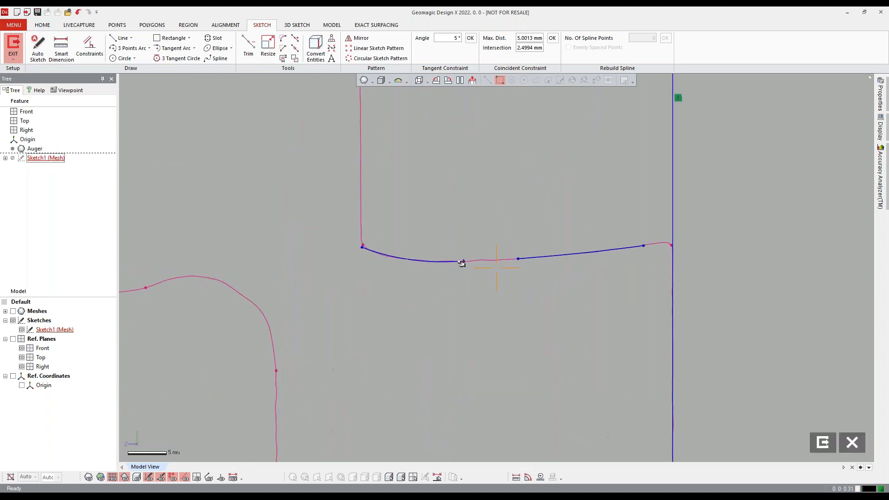
{"action": "mouse_move", "coordinate": [461, 259]}
{"action": "left_mouse_down"}
{"action": "mouse_move", "coordinate": [483, 261]}
{"action": "mouse_move", "coordinate": [450, 263]}
{"action": "left_mouse_up"}
{"action": "mouse_move", "coordinate": [362, 247]}
{"action": "left_mouse_down"}
{"action": "mouse_move", "coordinate": [389, 256]}
{"action": "mouse_move", "coordinate": [376, 253]}
{"action": "left_mouse_up"}
{"action": "left_click_drag", "start_coordinate": [452, 261], "coordinate": [464, 262]}
{"action": "left_click_drag", "start_coordinate": [409, 264], "coordinate": [421, 259]}
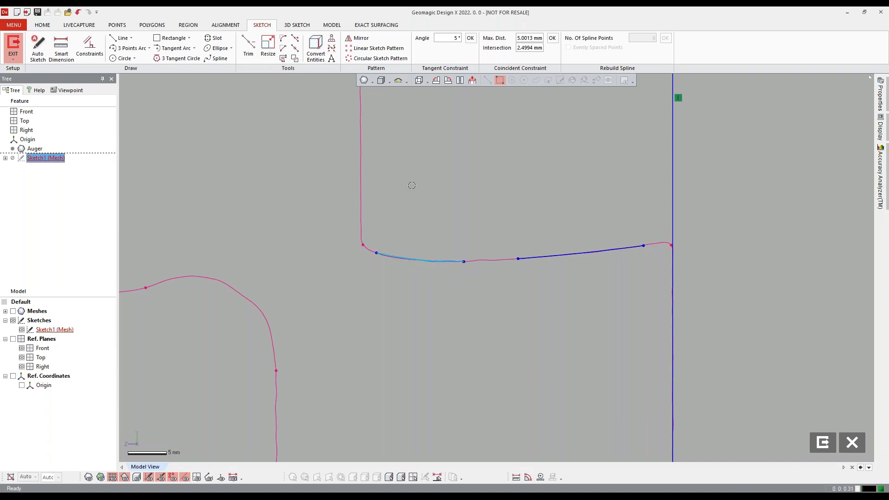
{"action": "left_click", "coordinate": [452, 184]}
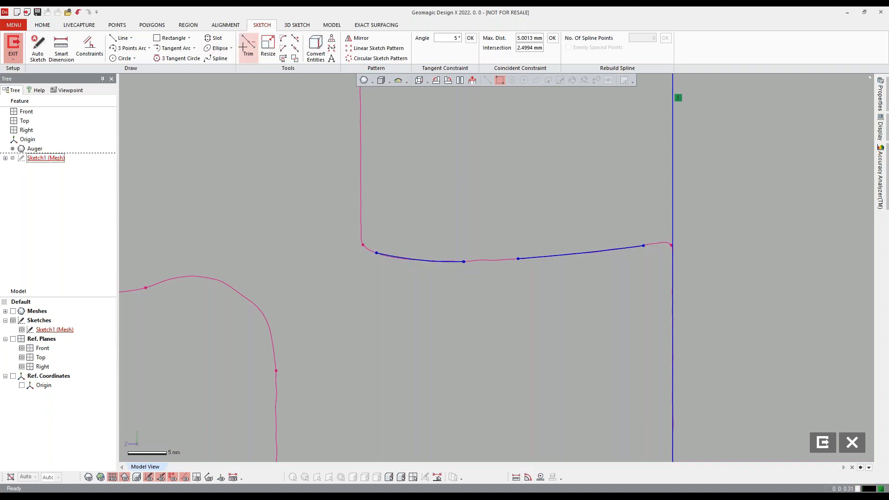
- Try the corner trim between the upper face's outer arc and its adjusted root arc again
{"action": "left_click", "coordinate": [241, 53]}
{"action": "left_click", "coordinate": [524, 259]}
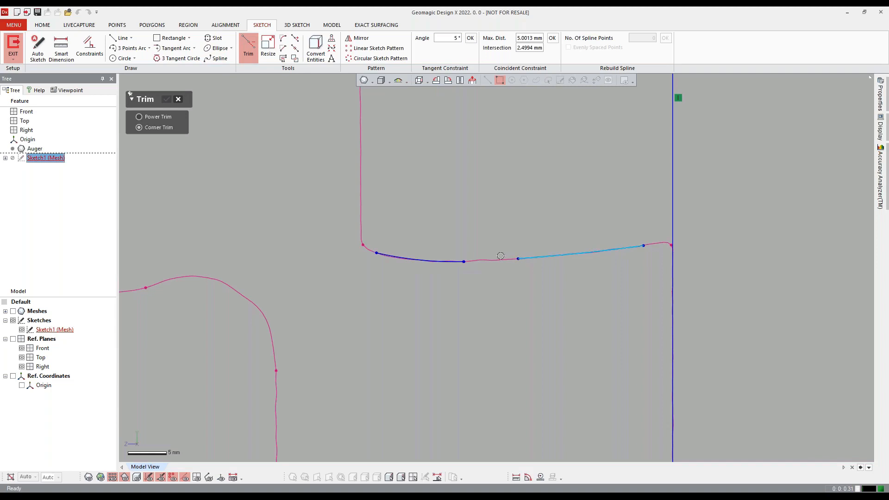
{"action": "left_click", "coordinate": [454, 262]}
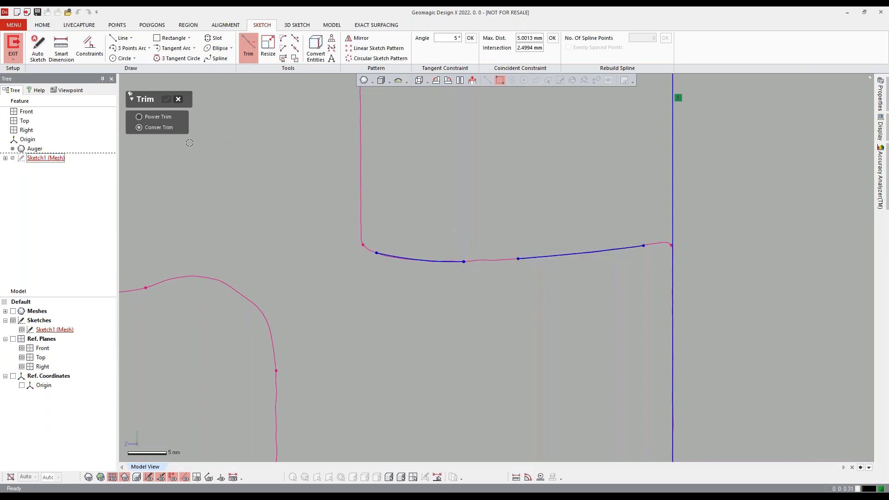
{"action": "left_click", "coordinate": [178, 99]}
- Join the upper face's outer arc to the root arc's end and adjust both free ends to match the section
{"action": "left_click_drag", "start_coordinate": [518, 259], "coordinate": [464, 262]}
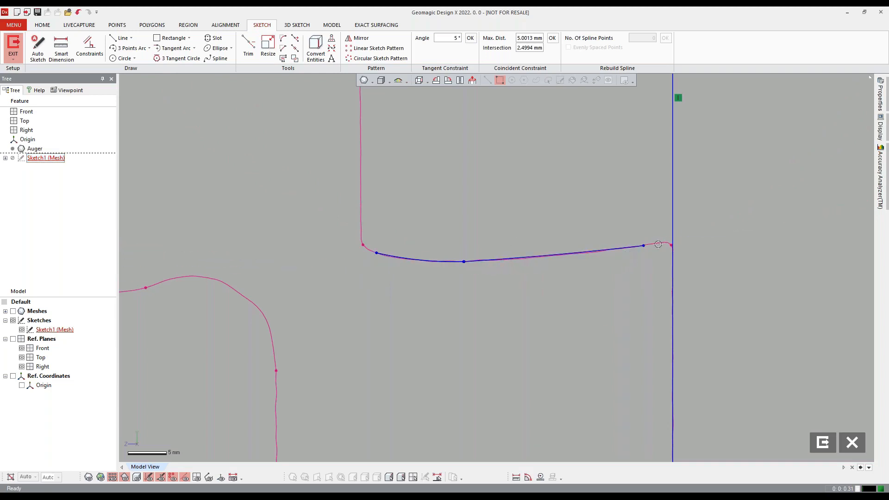
{"action": "mouse_move", "coordinate": [647, 246]}
{"action": "left_mouse_down"}
{"action": "mouse_move", "coordinate": [668, 247]}
{"action": "mouse_move", "coordinate": [651, 245]}
{"action": "left_mouse_up"}
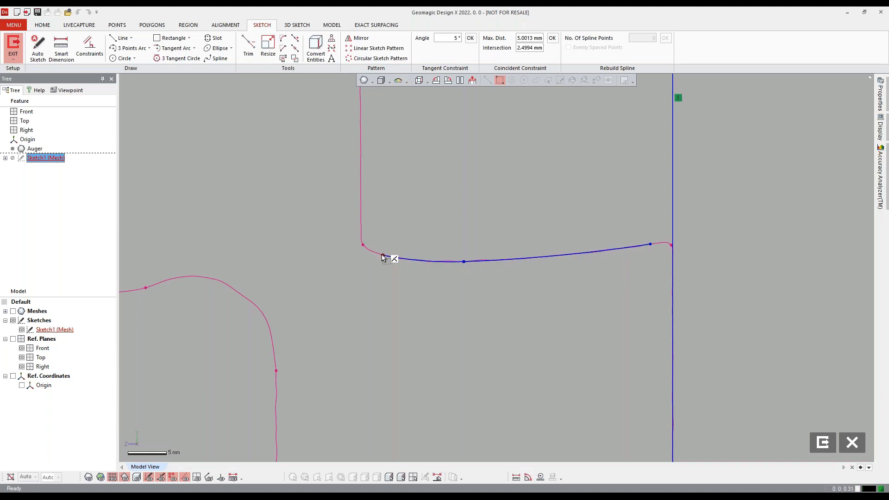
{"action": "left_click_drag", "start_coordinate": [379, 254], "coordinate": [373, 252]}
{"action": "left_click", "coordinate": [401, 257]}
{"action": "left_click", "coordinate": [482, 275]}
{"action": "key", "text": "ctrl+1"}
{"action": "mouse_move", "coordinate": [376, 167]}
{"action": "right_mouse_down"}
{"action": "mouse_move", "coordinate": [393, 221]}
{"action": "mouse_move", "coordinate": [417, 246]}
{"action": "mouse_move", "coordinate": [523, 280]}
{"action": "right_mouse_up"}
{"action": "key", "text": "ctrl+1"}
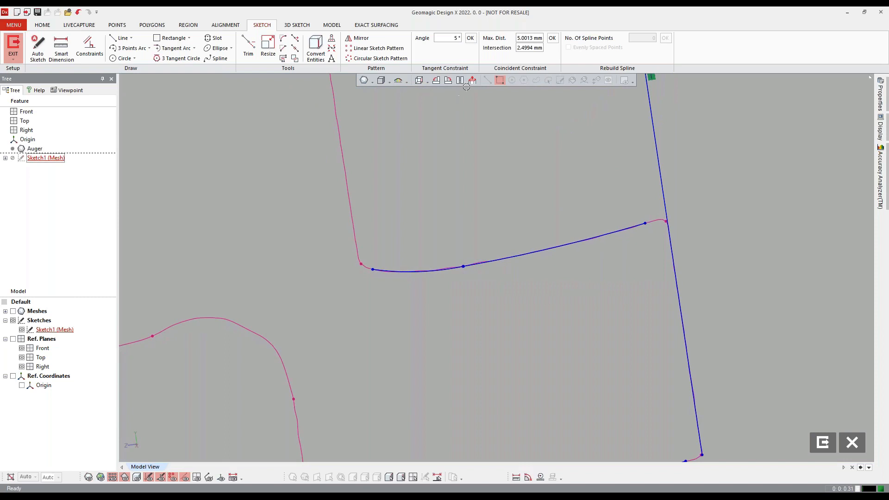
- Corner-trim the root and outer arcs on the lower right flight's lower face so they meet
{"action": "scroll", "coordinate": [515, 240], "scroll_direction": "down", "scroll_amount": 5}
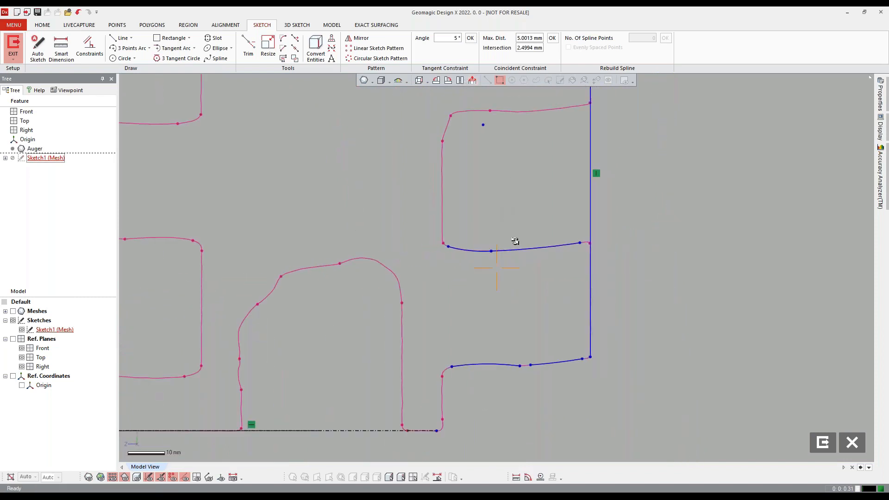
{"action": "scroll", "coordinate": [568, 380], "scroll_direction": "up", "scroll_amount": 2}
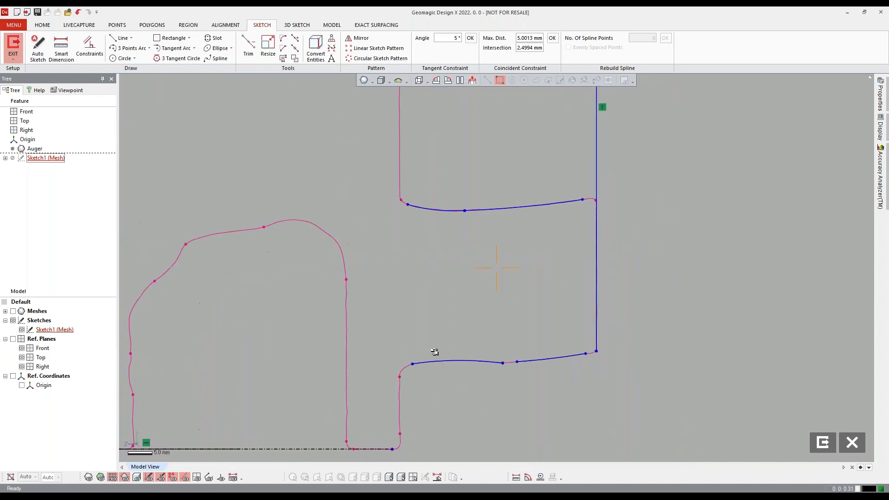
{"action": "left_click", "coordinate": [248, 47]}
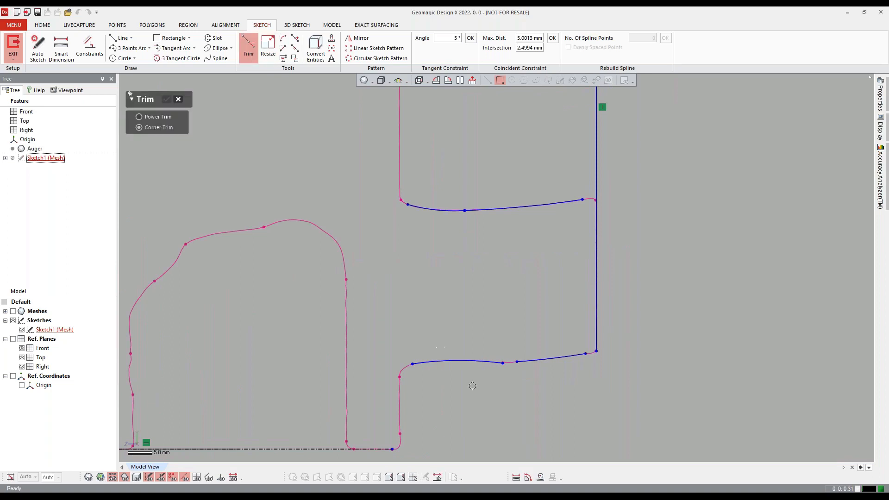
{"action": "left_click", "coordinate": [489, 360]}
{"action": "left_click", "coordinate": [168, 100]}
- Extend the outer arcs of the lower right flight's upper and lower faces beyond the vertical outer line with Resize
{"action": "left_click", "coordinate": [268, 44]}
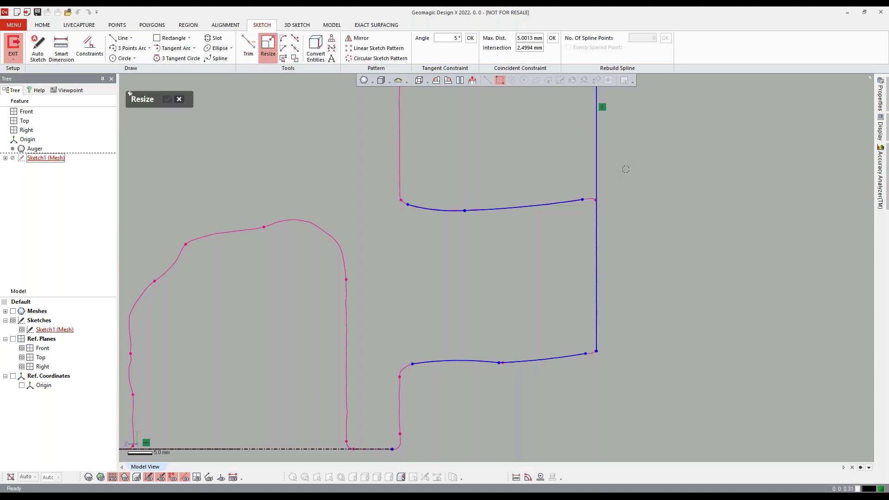
{"action": "left_click_drag", "start_coordinate": [604, 199], "coordinate": [612, 195]}
{"action": "left_click_drag", "start_coordinate": [585, 357], "coordinate": [628, 345]}
{"action": "scroll", "coordinate": [449, 253], "scroll_direction": "down", "scroll_amount": 5}
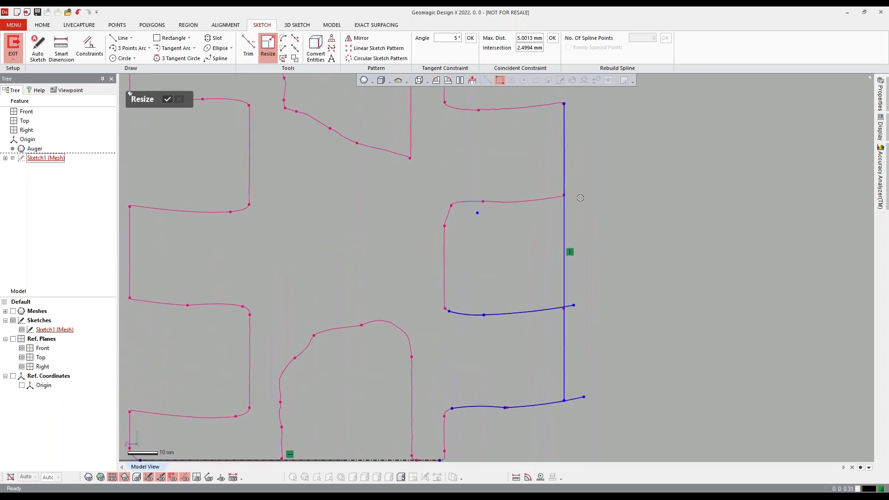
{"action": "left_click", "coordinate": [172, 98]}
- Fit a 3 Points Arc to the outer portion of the upper right flight's lower face
{"action": "left_click", "coordinate": [120, 38]}
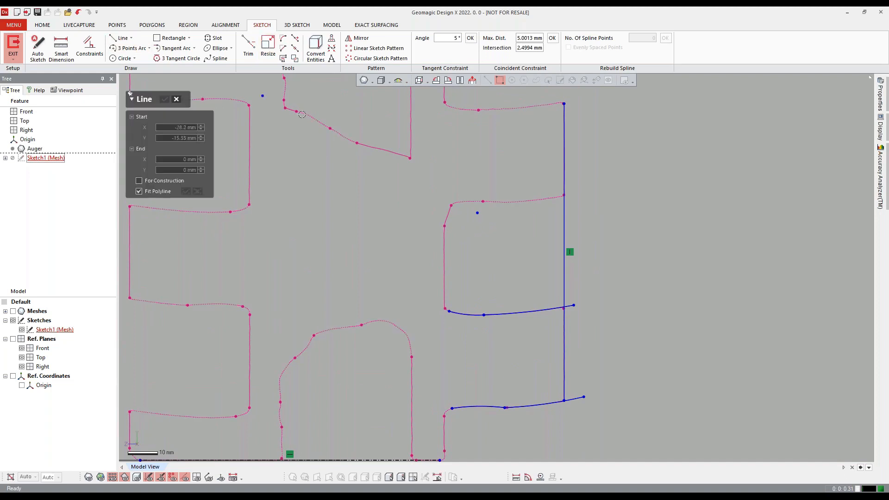
{"action": "left_click", "coordinate": [176, 100]}
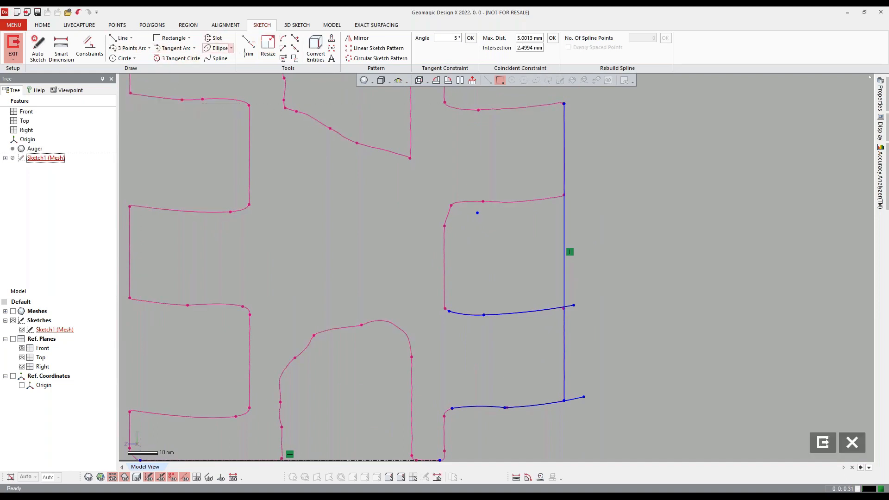
{"action": "left_click", "coordinate": [132, 48]}
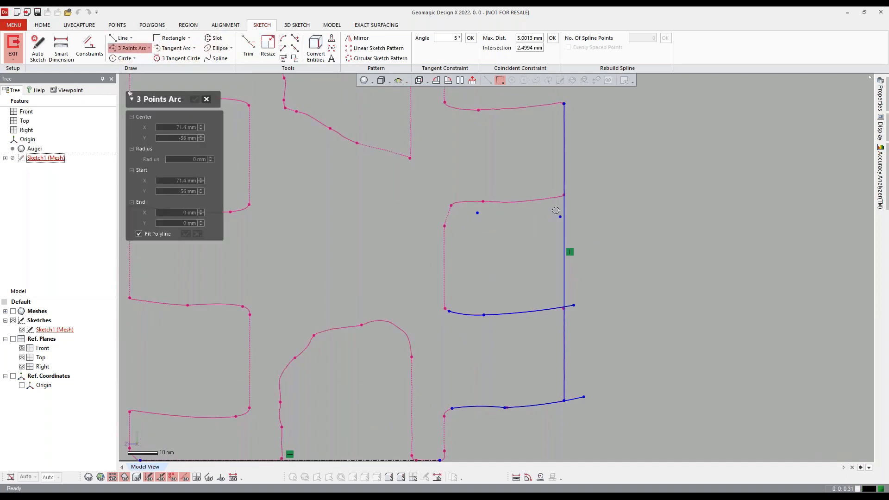
{"action": "left_click_drag", "start_coordinate": [517, 183], "coordinate": [557, 228]}
{"action": "left_click", "coordinate": [194, 100]}
- Extend the upper right flight's new lower-face arc beyond the vertical outer line with Resize
{"action": "left_click", "coordinate": [267, 46]}
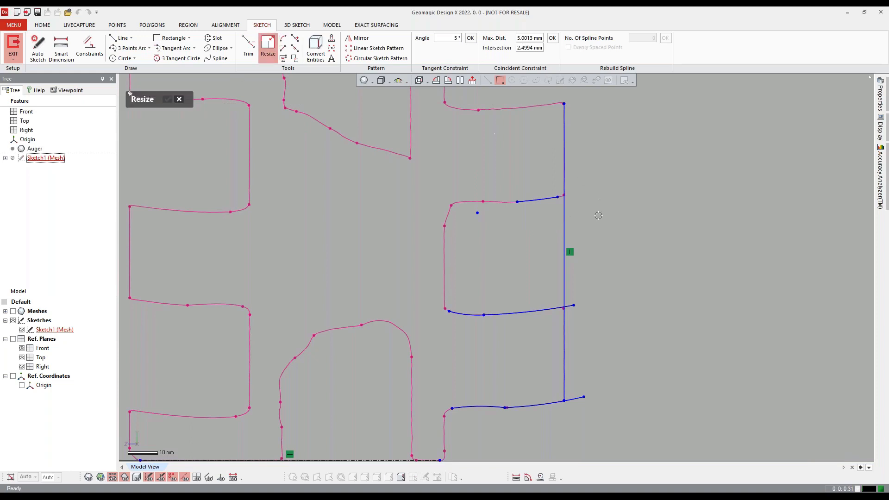
{"action": "left_click_drag", "start_coordinate": [561, 196], "coordinate": [587, 192]}
{"action": "left_click", "coordinate": [167, 98]}
- Extend the root arcs of the lower right flight's upper and lower faces inward past the shaft edge with Resize
{"action": "scroll", "coordinate": [349, 241], "scroll_direction": "down", "scroll_amount": 4}
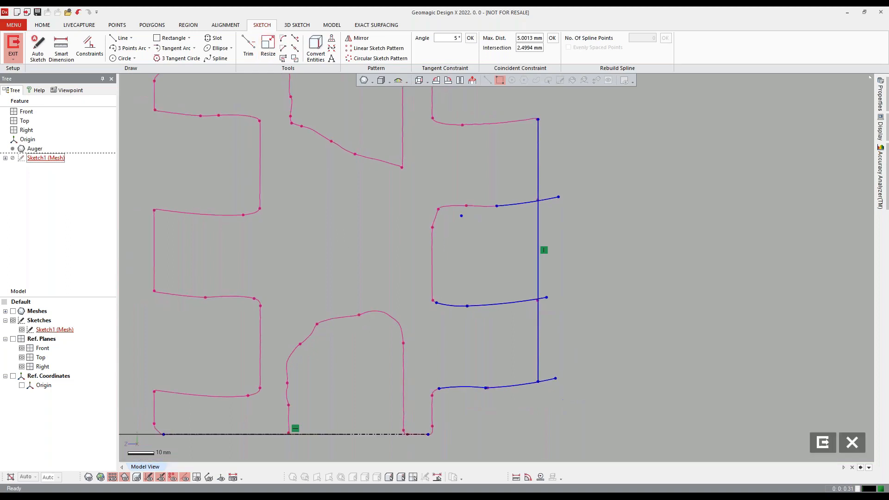
{"action": "right_click_drag", "start_coordinate": [349, 240], "coordinate": [434, 262], "text": "ctrl"}
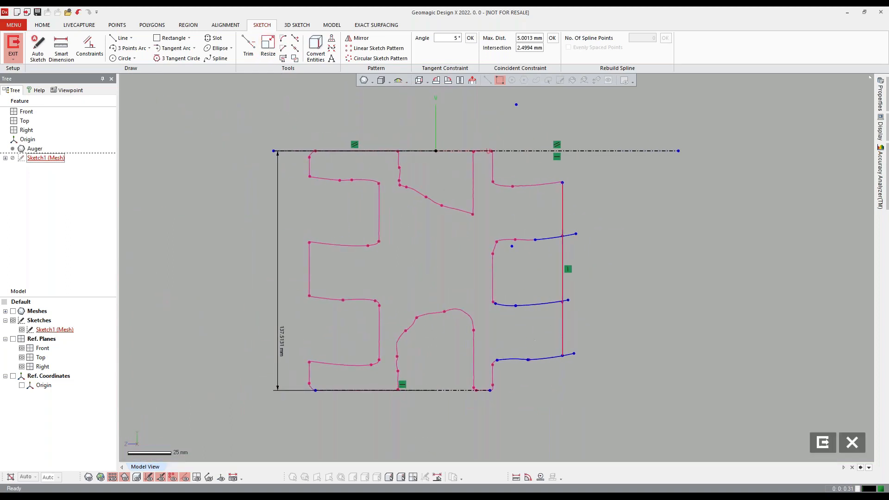
{"action": "scroll", "coordinate": [570, 354], "scroll_direction": "up", "scroll_amount": 3}
{"action": "right_click_drag", "start_coordinate": [491, 336], "coordinate": [520, 327], "text": "ctrl"}
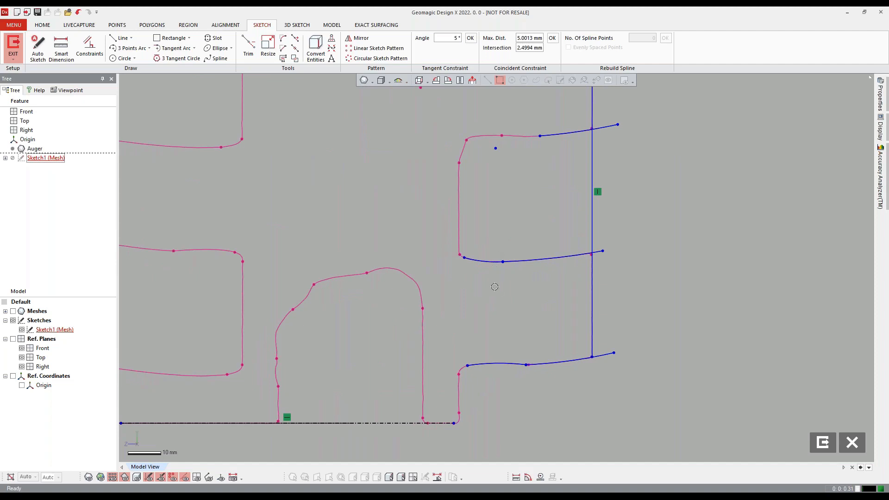
{"action": "scroll", "coordinate": [467, 290], "scroll_direction": "down", "scroll_amount": 1}
{"action": "right_click_drag", "start_coordinate": [465, 293], "coordinate": [506, 293], "text": "ctrl"}
{"action": "left_click", "coordinate": [268, 44]}
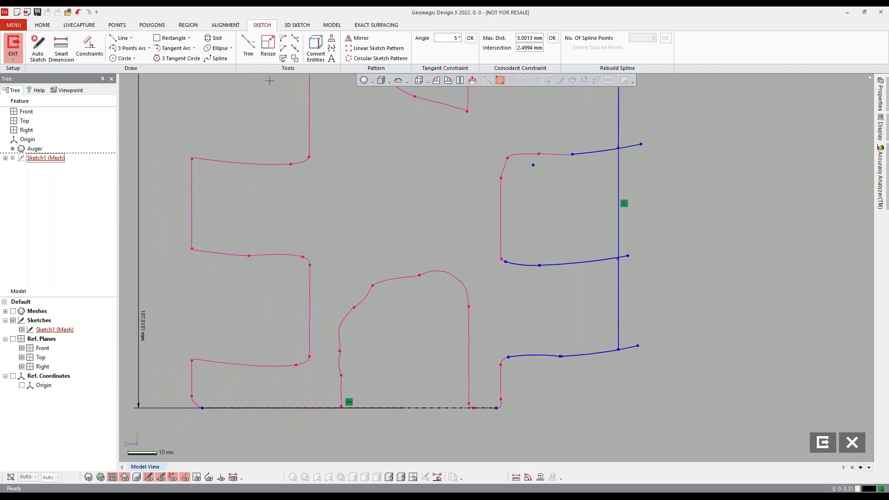
{"action": "left_click_drag", "start_coordinate": [506, 262], "coordinate": [475, 247]}
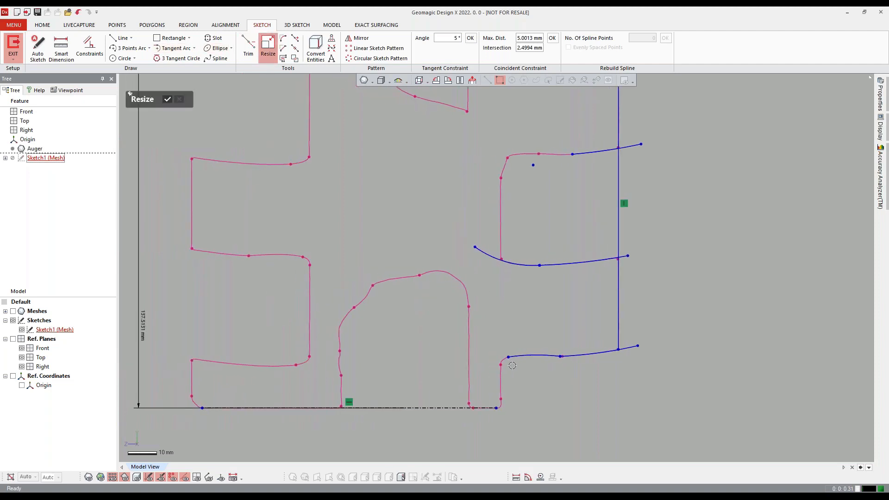
{"action": "left_click_drag", "start_coordinate": [509, 357], "coordinate": [490, 361]}
{"action": "left_click", "coordinate": [167, 101]}
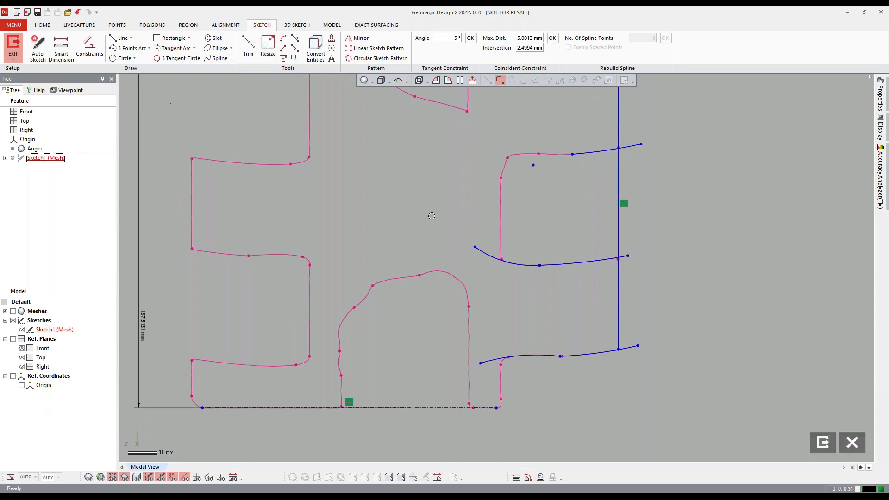
- Draw a vertical line about 36 mm long inside the shaft edge, connecting the lower right flight's two extended root arcs
{"action": "scroll", "coordinate": [436, 219], "scroll_direction": "down", "scroll_amount": 1}
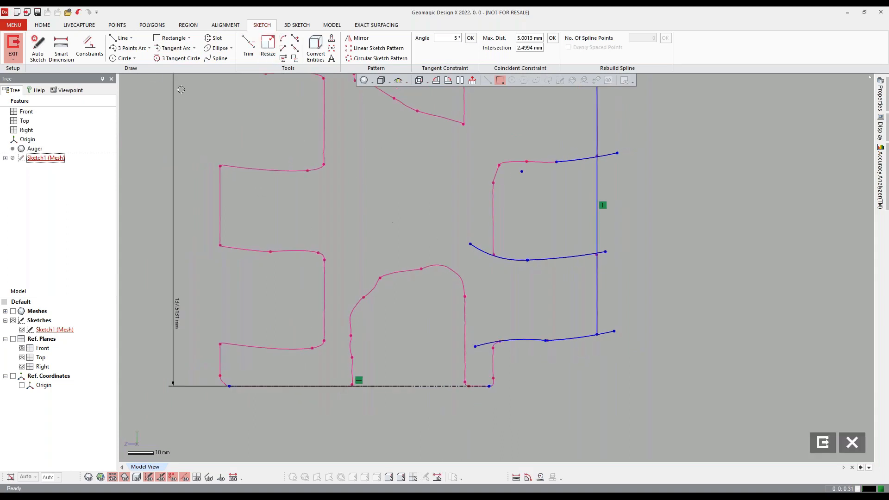
{"action": "left_click", "coordinate": [122, 38]}
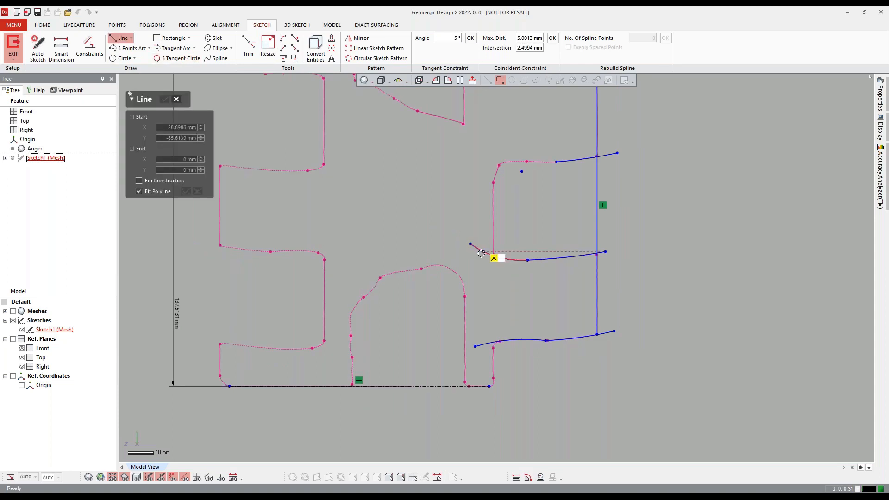
{"action": "left_click", "coordinate": [482, 253]}
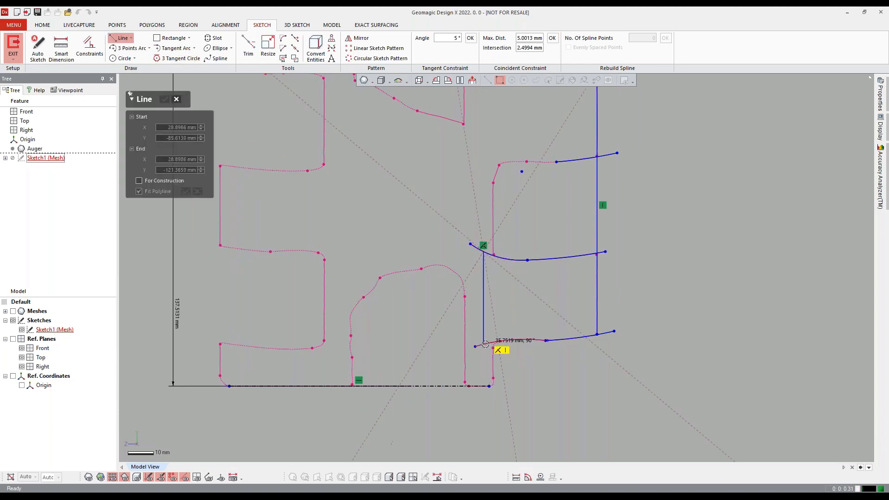
{"action": "left_click", "coordinate": [484, 344]}
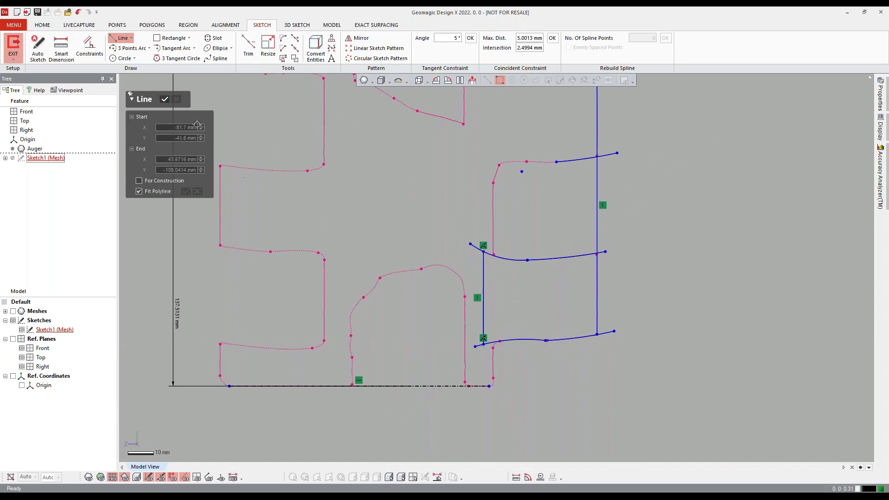
{"action": "left_click", "coordinate": [164, 100]}
- Power-trim the root arc ends extending past the inner vertical line and turn on the Disjoined Ends analysis
{"action": "left_click", "coordinate": [248, 46]}
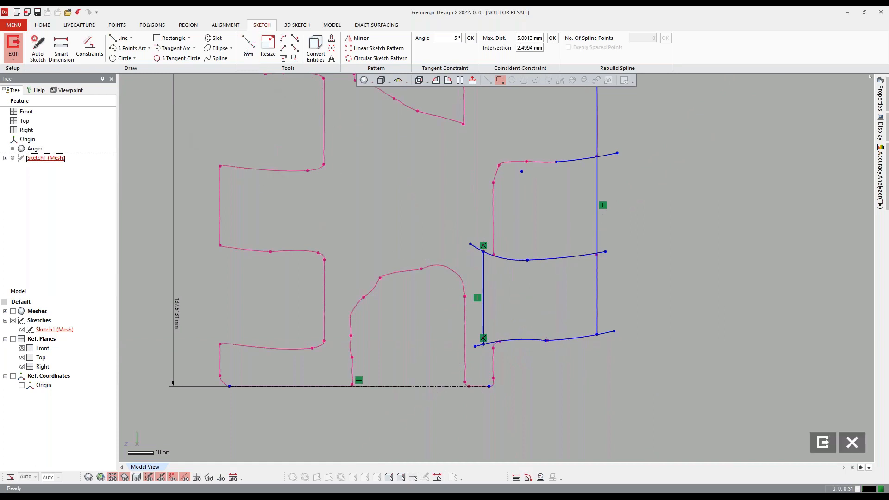
{"action": "mouse_move", "coordinate": [479, 244]}
{"action": "left_mouse_down"}
{"action": "mouse_move", "coordinate": [475, 338]}
{"action": "mouse_move", "coordinate": [487, 354]}
{"action": "left_mouse_up"}
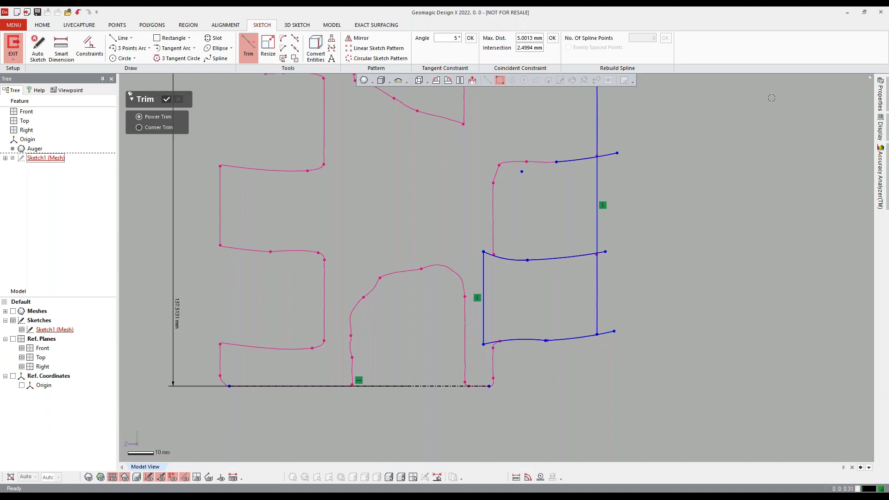
{"action": "left_click", "coordinate": [881, 172]}
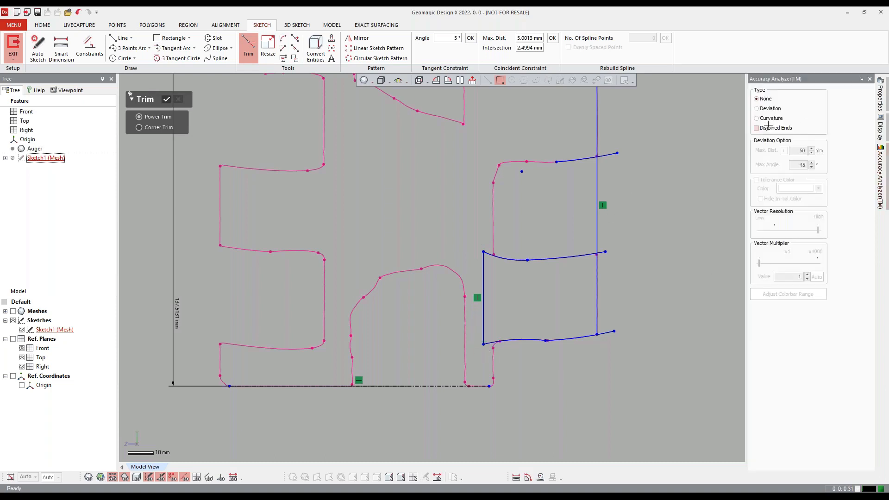
{"action": "left_click", "coordinate": [166, 99]}
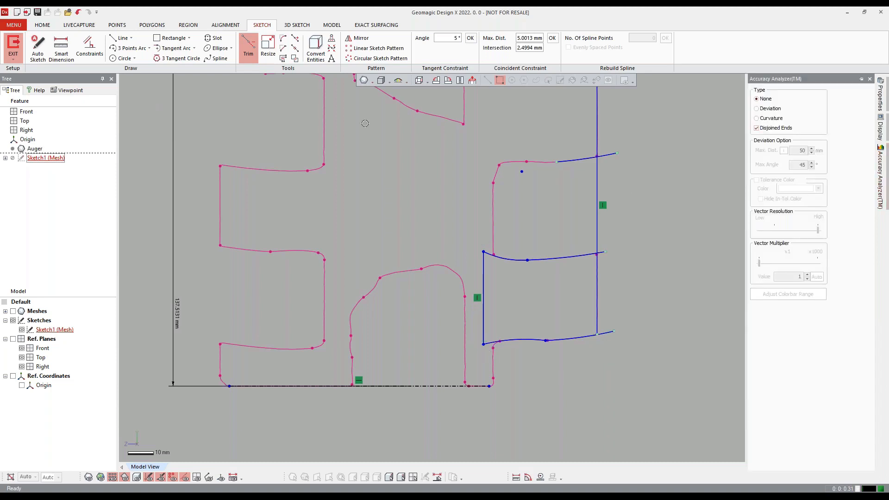
{"action": "scroll", "coordinate": [695, 229], "scroll_direction": "down", "scroll_amount": 1}
{"action": "scroll", "coordinate": [631, 263], "scroll_direction": "up", "scroll_amount": 2}
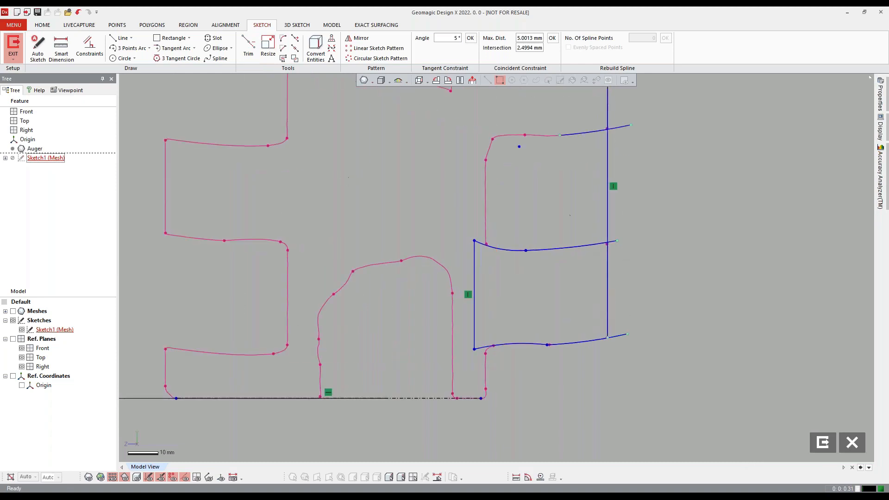
- Power-trim the outer vertical line between the two right flights, undoing the excess trims made to the flight arcs
{"action": "left_click", "coordinate": [249, 46]}
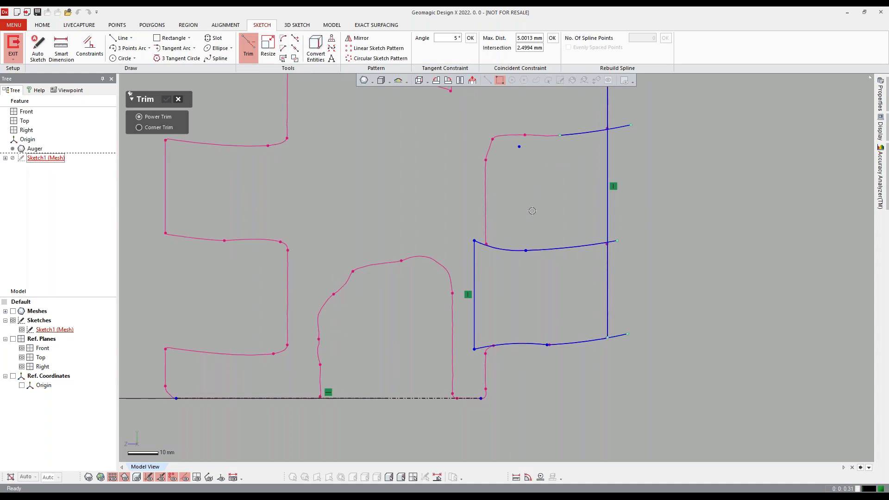
{"action": "mouse_move", "coordinate": [571, 201]}
{"action": "left_mouse_down"}
{"action": "mouse_move", "coordinate": [610, 211]}
{"action": "mouse_move", "coordinate": [621, 266]}
{"action": "mouse_move", "coordinate": [620, 356]}
{"action": "left_mouse_up"}
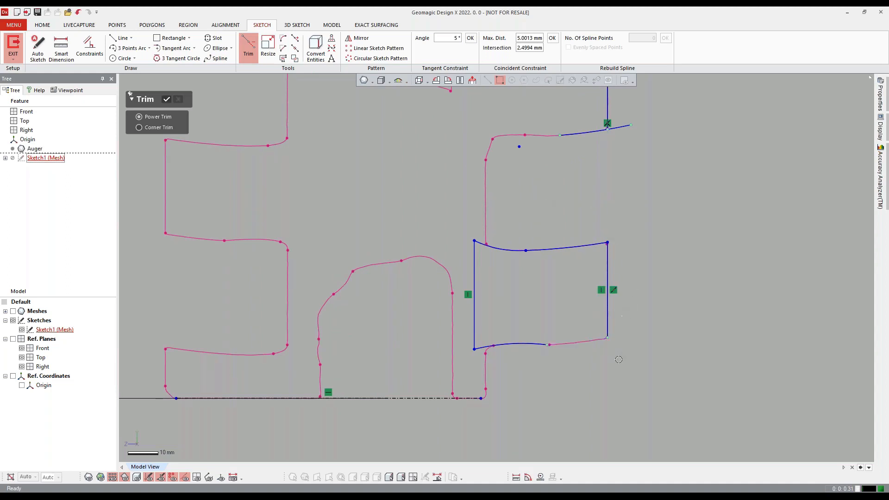
{"action": "key", "text": "ctrl+z"}
- Corner-trim the lower right flight's lower and upper face arcs with the outer vertical line to close its outer corners
{"action": "left_click", "coordinate": [153, 128]}
{"action": "left_click", "coordinate": [597, 340]}
{"action": "left_click", "coordinate": [607, 329]}
{"action": "right_click_drag", "start_coordinate": [548, 223], "coordinate": [478, 256], "text": "ctrl"}
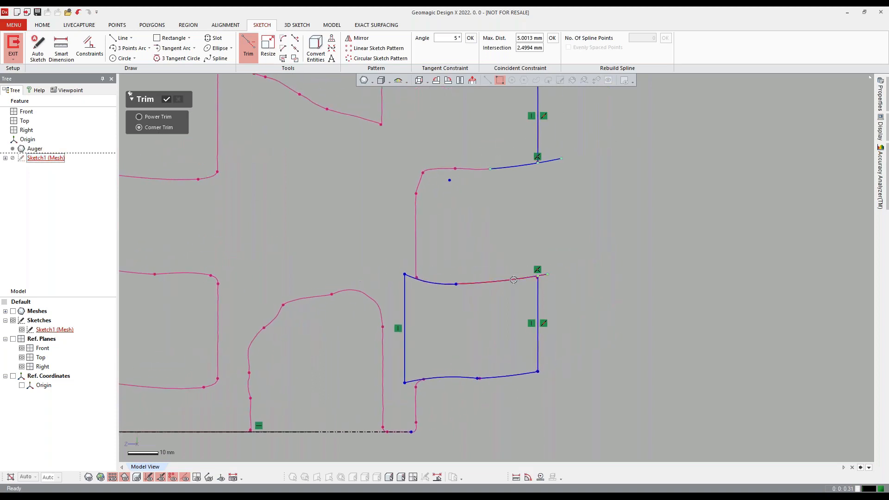
{"action": "left_click", "coordinate": [518, 282]}
{"action": "left_click", "coordinate": [539, 287]}
- Corner-trim the upper right flight's lower-face arc with its outer vertical line and accept the trims
{"action": "scroll", "coordinate": [533, 225], "scroll_direction": "down", "scroll_amount": 1}
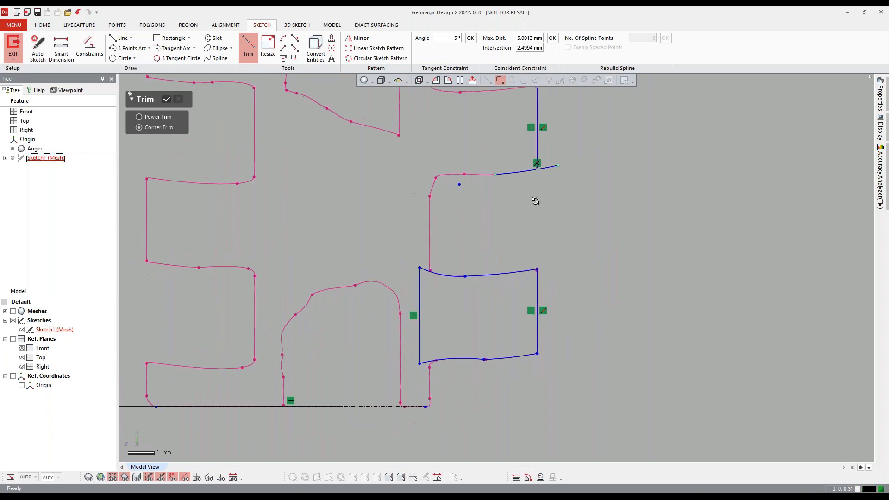
{"action": "left_click", "coordinate": [519, 172]}
{"action": "left_click", "coordinate": [536, 150]}
{"action": "left_click", "coordinate": [167, 100]}
- Dimension the vertical distance between the lower outer corners of the upper and lower right flights
{"action": "scroll", "coordinate": [540, 168], "scroll_direction": "up", "scroll_amount": 2}
{"action": "scroll", "coordinate": [539, 168], "scroll_direction": "up", "scroll_amount": 2}
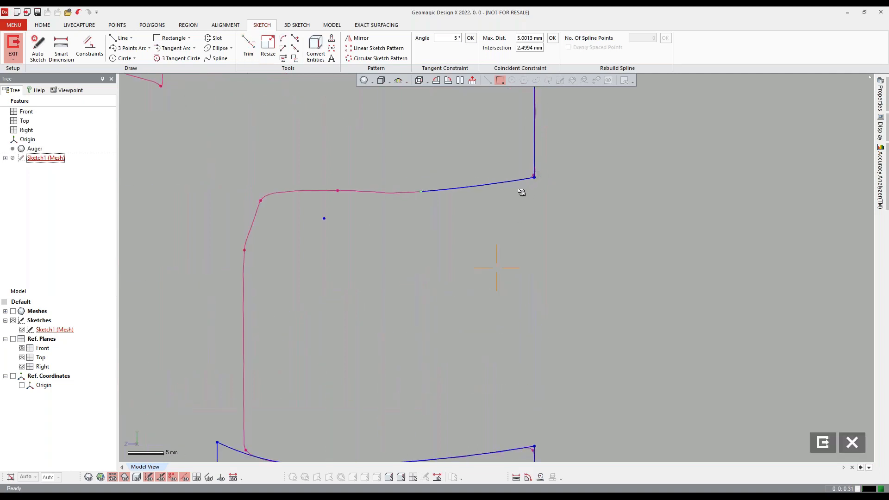
{"action": "scroll", "coordinate": [577, 168], "scroll_direction": "up", "scroll_amount": 2}
{"action": "left_click", "coordinate": [473, 189]}
{"action": "scroll", "coordinate": [524, 171], "scroll_direction": "down", "scroll_amount": 7}
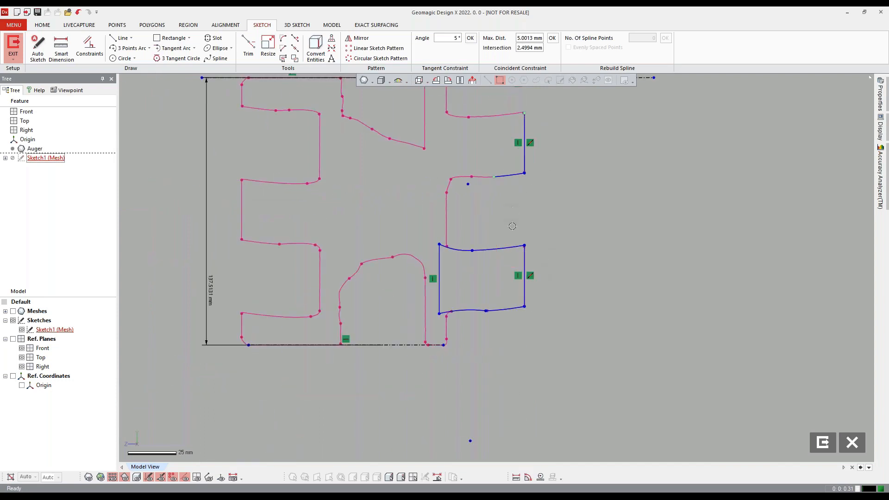
{"action": "left_click", "coordinate": [61, 48]}
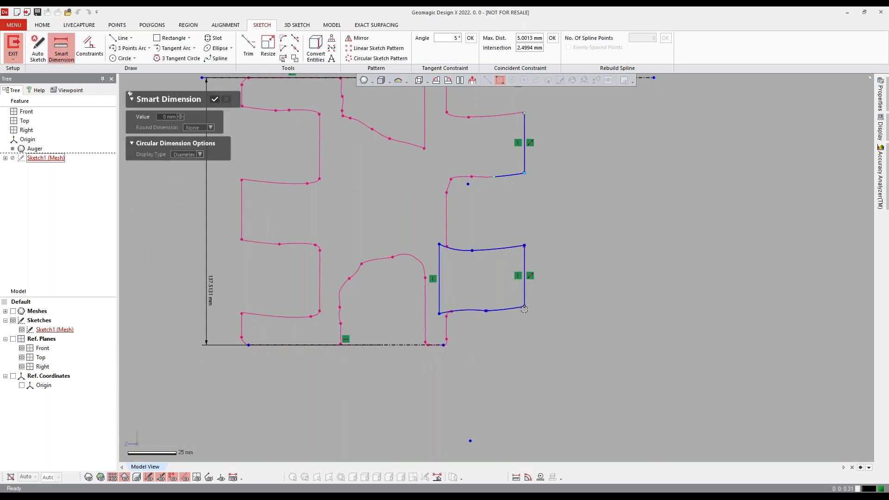
{"action": "left_click", "coordinate": [524, 307]}
{"action": "left_click", "coordinate": [568, 259]}
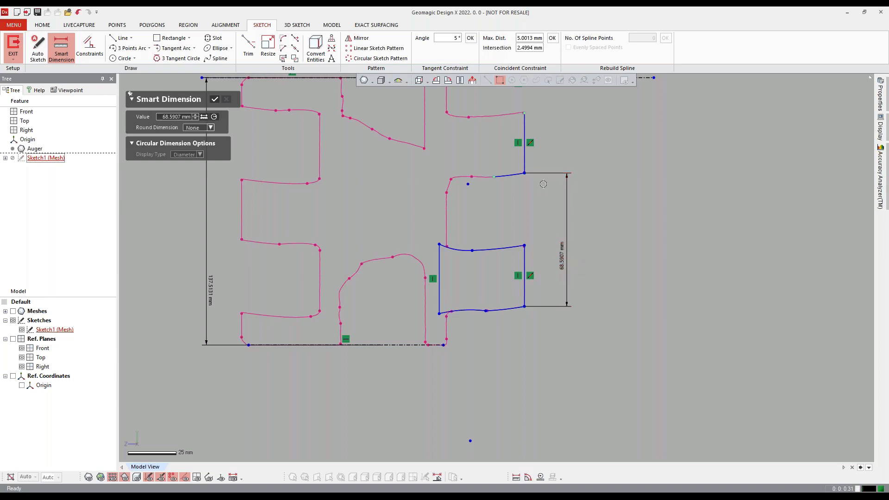
{"action": "left_click", "coordinate": [213, 99]}
- Display the sketch deviation analysis and examine how closely the lower right flight's profile follows the mesh section
{"action": "middle_click_drag", "start_coordinate": [369, 207], "coordinate": [420, 257]}
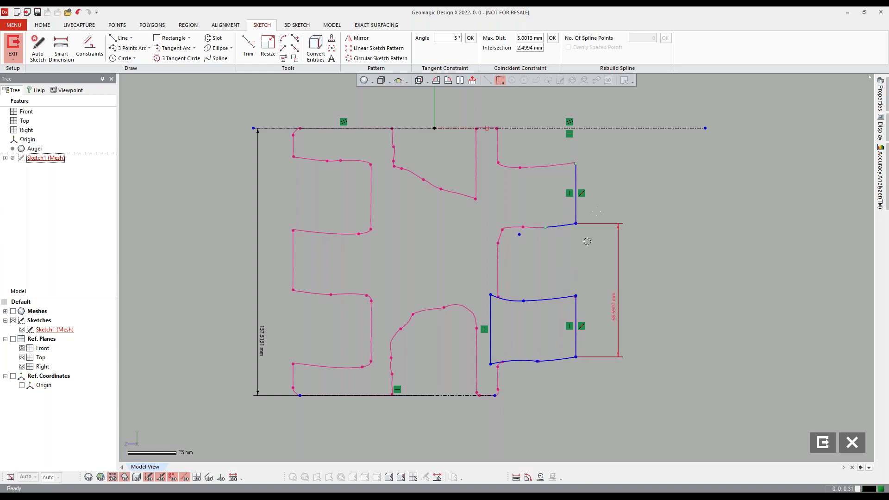
{"action": "scroll", "coordinate": [535, 364], "scroll_direction": "up", "scroll_amount": 5}
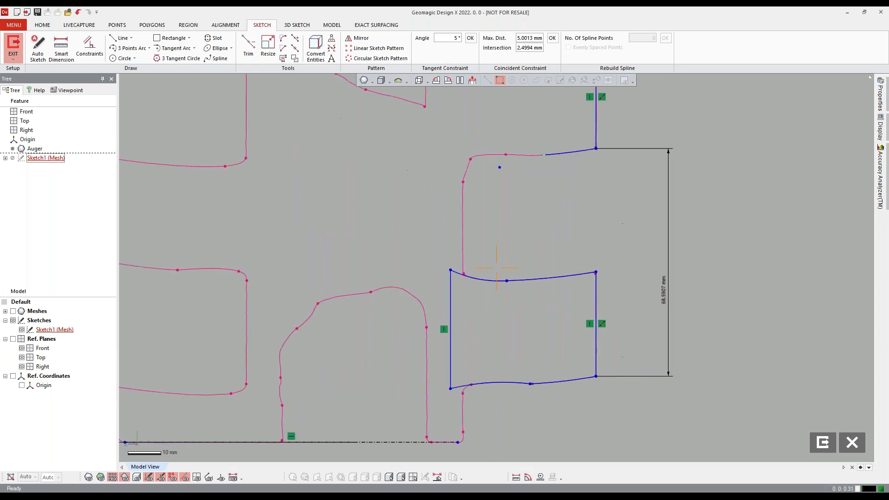
{"action": "scroll", "coordinate": [514, 375], "scroll_direction": "up", "scroll_amount": 3}
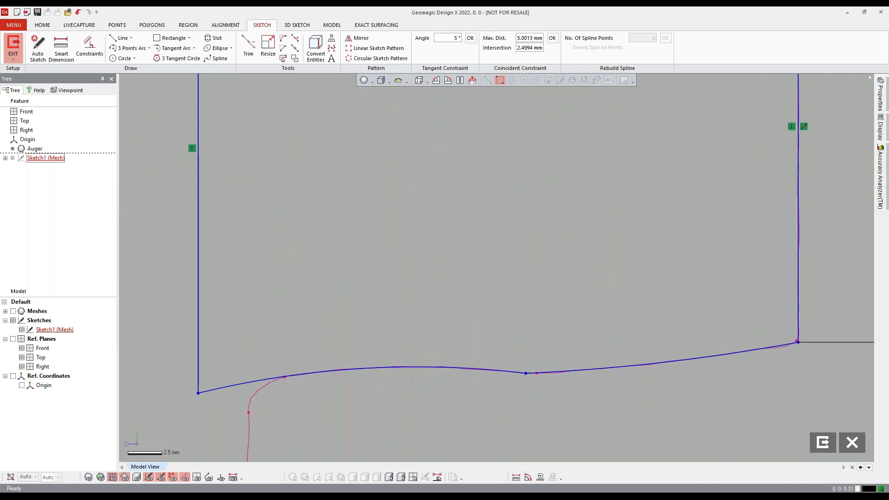
{"action": "scroll", "coordinate": [618, 345], "scroll_direction": "down", "scroll_amount": 2}
{"action": "left_click", "coordinate": [398, 80]}
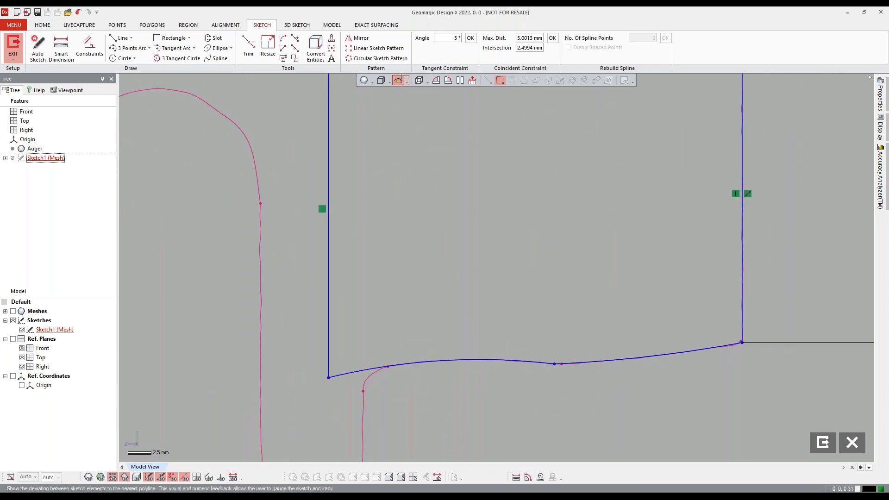
{"action": "scroll", "coordinate": [529, 394], "scroll_direction": "up", "scroll_amount": 5}
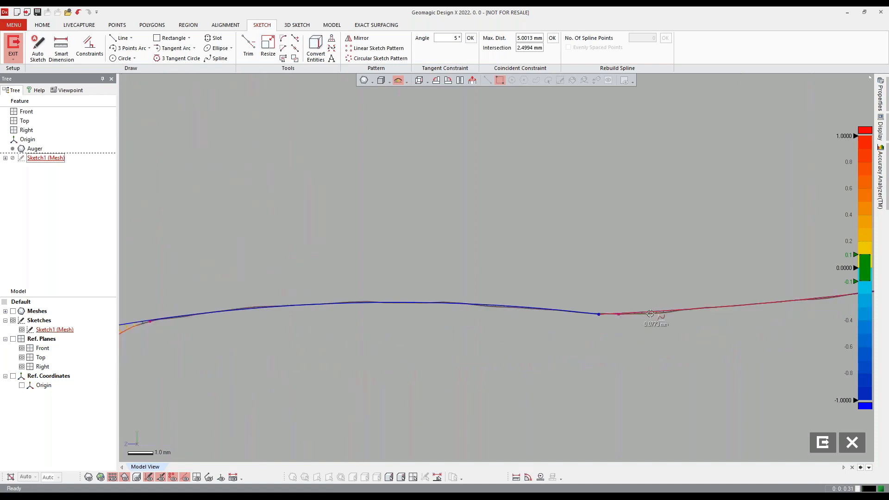
{"action": "scroll", "coordinate": [651, 314], "scroll_direction": "down", "scroll_amount": 6}
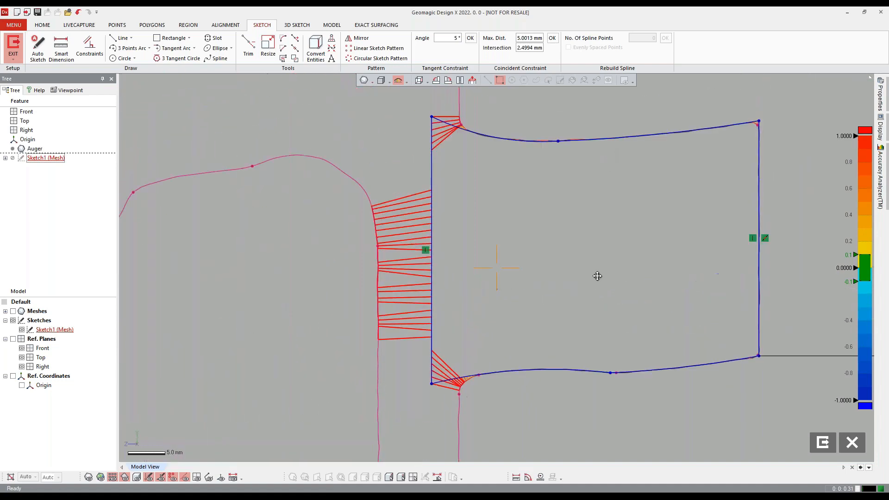
{"action": "scroll", "coordinate": [637, 240], "scroll_direction": "up", "scroll_amount": 3}
{"action": "scroll", "coordinate": [529, 228], "scroll_direction": "down", "scroll_amount": 5}
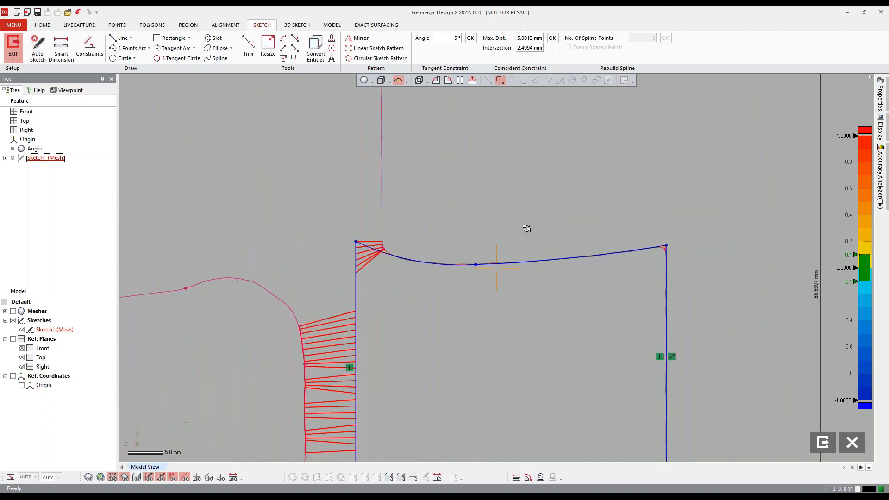
{"action": "mouse_move", "coordinate": [527, 144]}
{"action": "middle_mouse_down"}
{"action": "mouse_move", "coordinate": [512, 274]}
{"action": "mouse_move", "coordinate": [469, 273]}
{"action": "middle_mouse_up"}
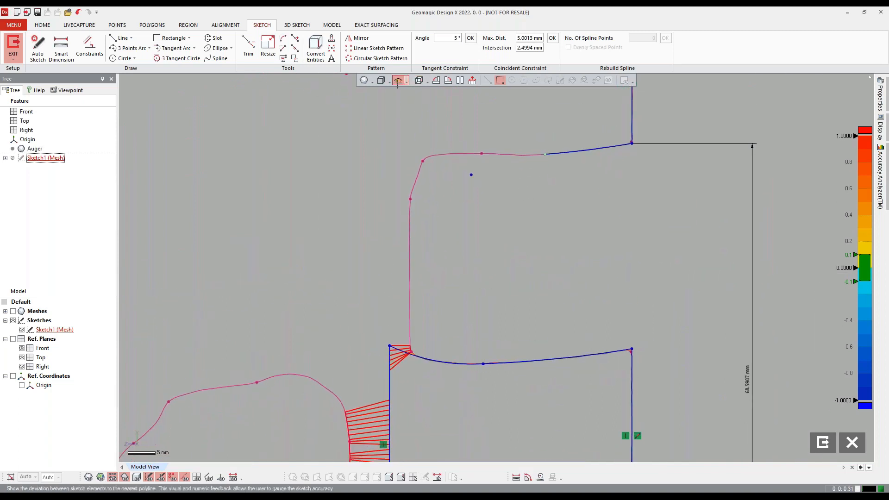
{"action": "scroll", "coordinate": [469, 273], "scroll_direction": "down", "scroll_amount": 4}
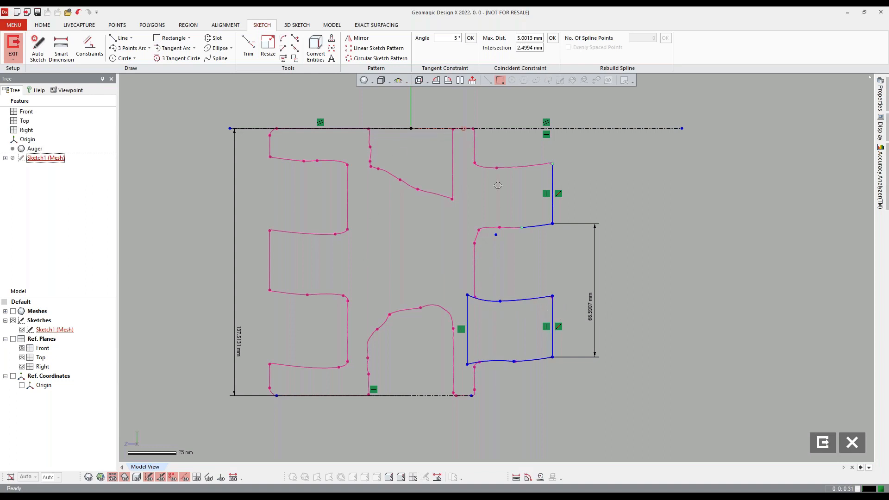
- Dimension the horizontal distance from the vertical centre axis to the lower right flight's outer line
{"action": "left_click", "coordinate": [62, 48]}
{"action": "left_click", "coordinate": [552, 317]}
{"action": "left_click", "coordinate": [549, 266]}
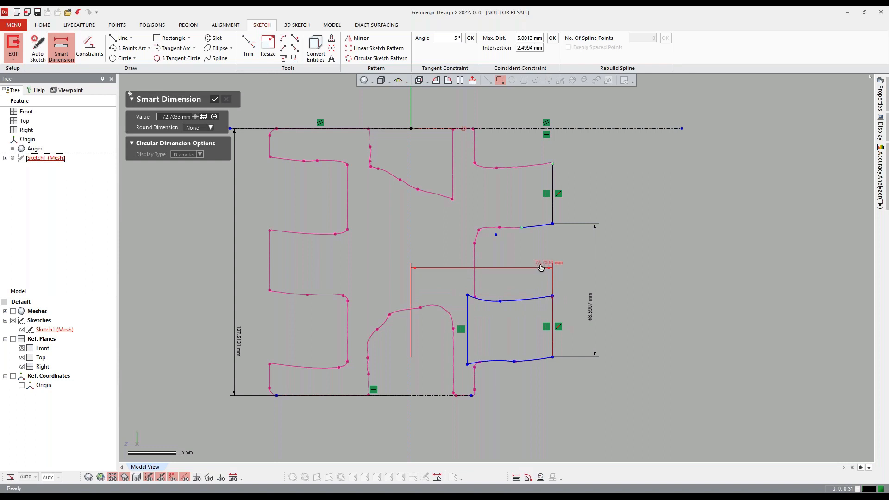
{"action": "left_click", "coordinate": [215, 101]}
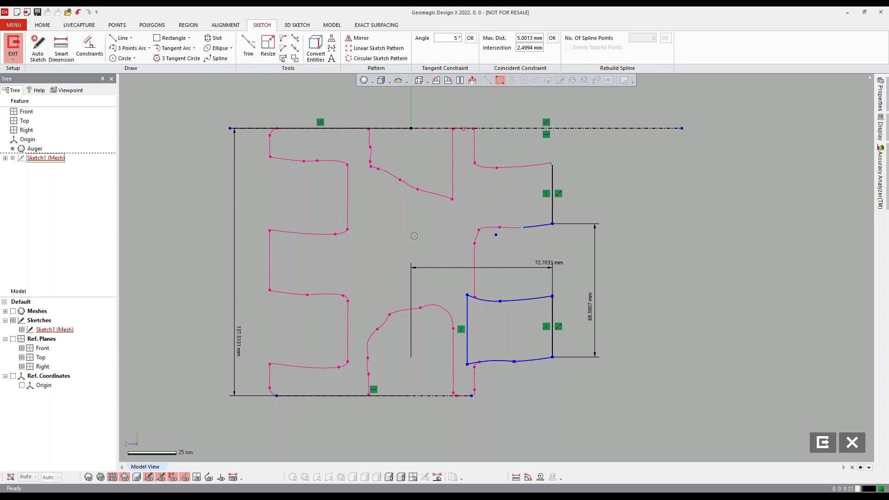
- Dimension the vertical distances from the upper horizontal construction line to the lower right flight's lower and upper outer corners
{"action": "middle_click_drag", "start_coordinate": [402, 242], "coordinate": [424, 246]}
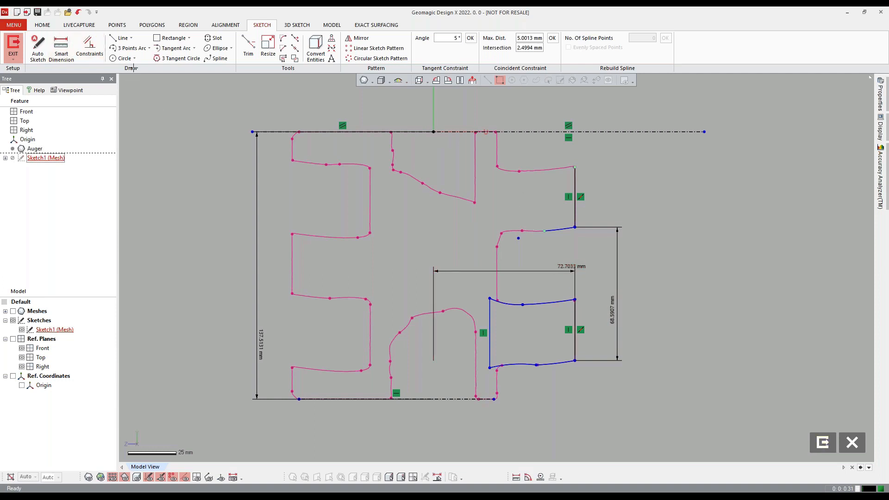
{"action": "left_click", "coordinate": [61, 49]}
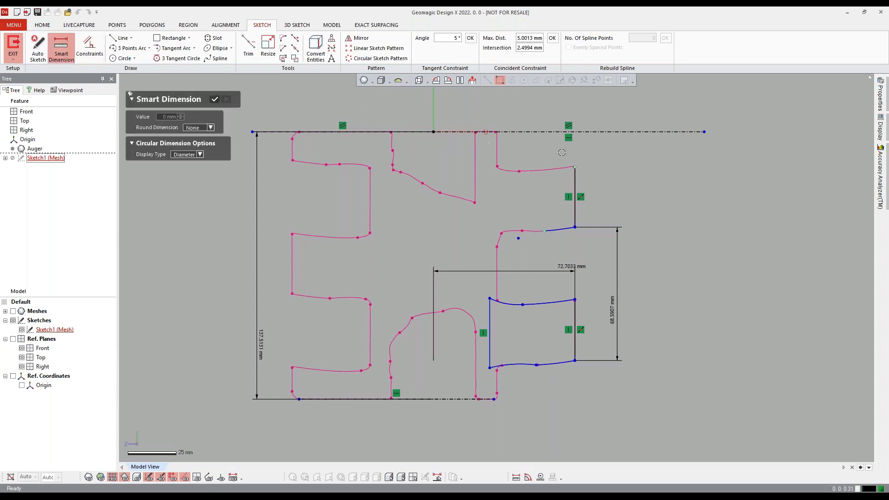
{"action": "left_click", "coordinate": [546, 130]}
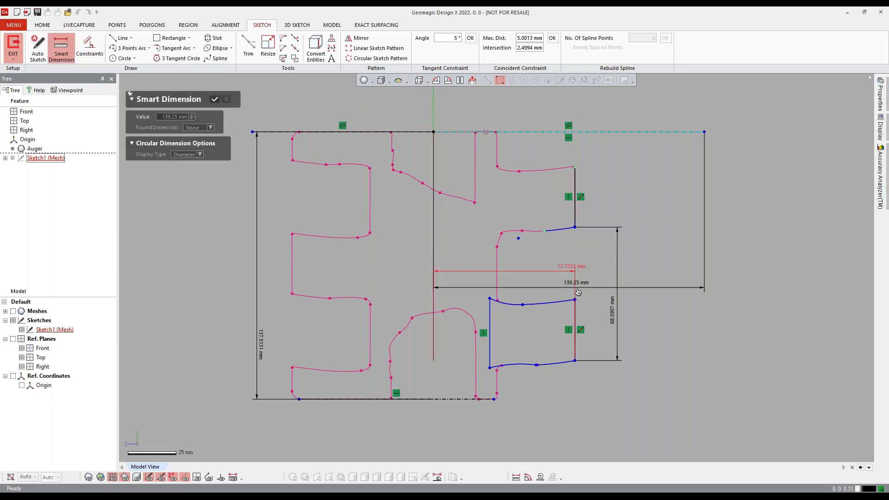
{"action": "left_click", "coordinate": [575, 361]}
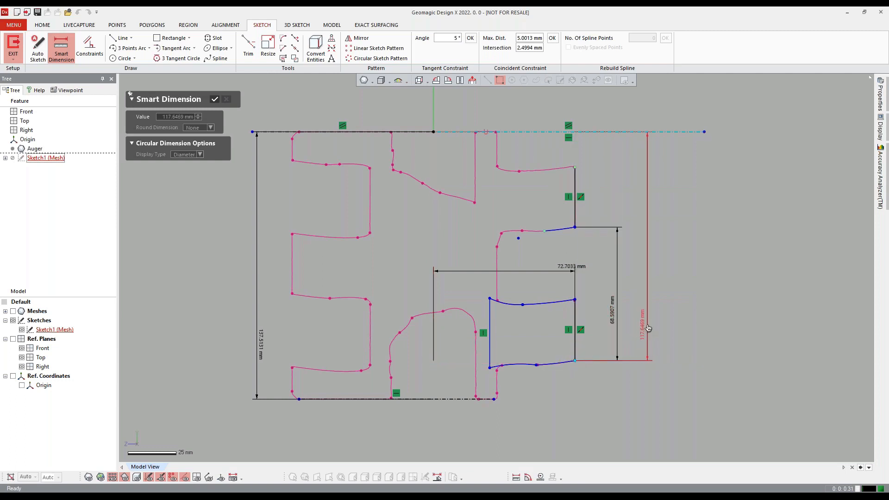
{"action": "left_click", "coordinate": [649, 328]}
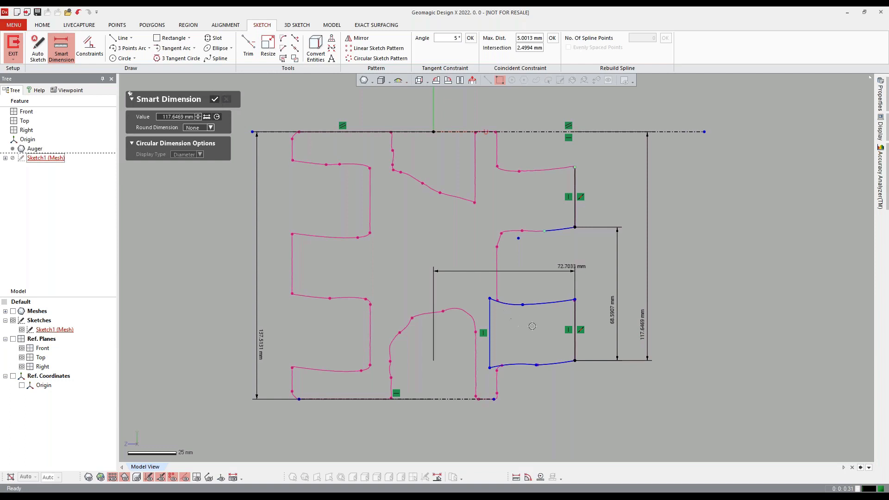
{"action": "left_click", "coordinate": [604, 133]}
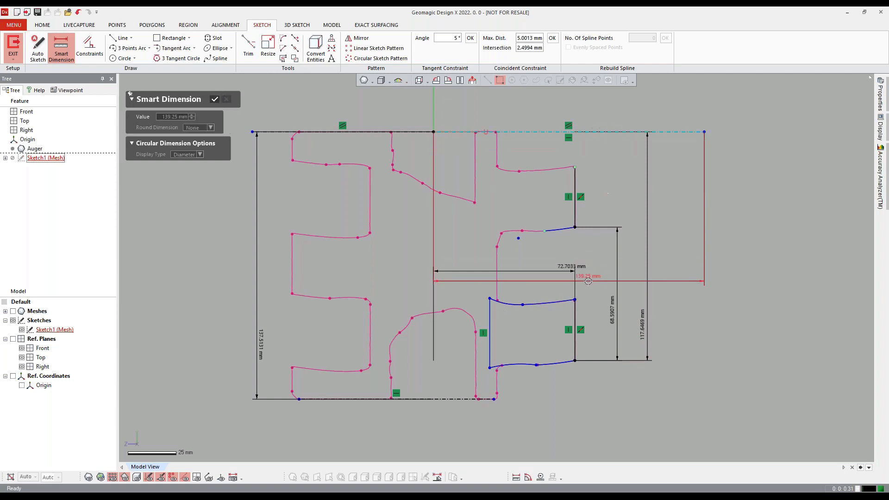
{"action": "left_click", "coordinate": [575, 300]}
{"action": "left_click", "coordinate": [627, 264]}
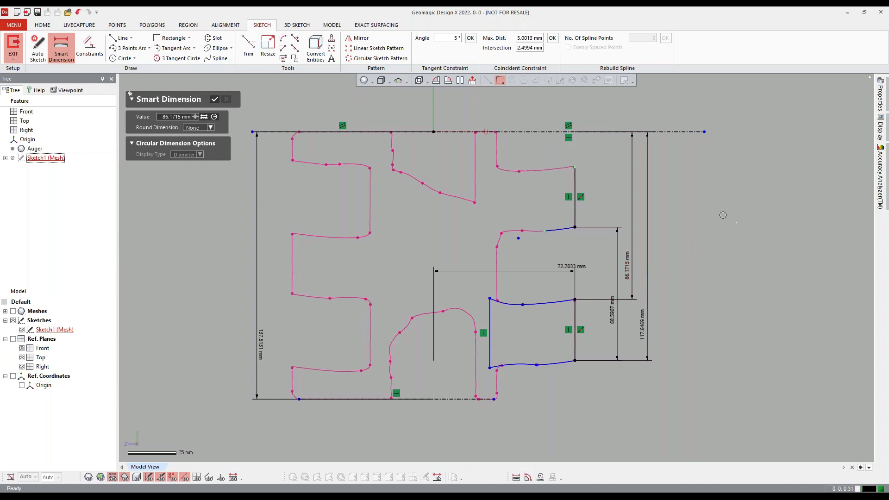
{"action": "left_click", "coordinate": [215, 99]}
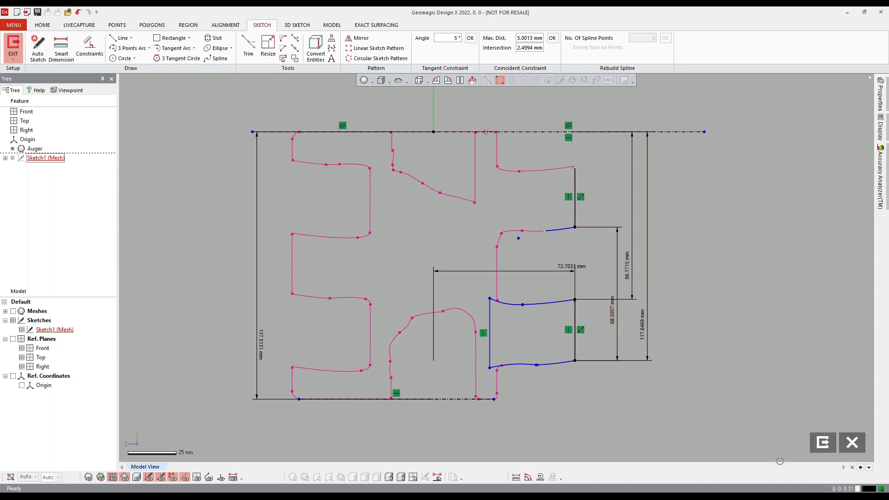
- Exit the mesh sketch and clear its selection in the 3D model
{"action": "left_click", "coordinate": [815, 446]}
{"action": "mouse_move", "coordinate": [245, 162]}
{"action": "right_mouse_down"}
{"action": "mouse_move", "coordinate": [298, 332]}
{"action": "mouse_move", "coordinate": [370, 320]}
{"action": "right_mouse_up"}
{"action": "mouse_move", "coordinate": [476, 169]}
{"action": "right_mouse_down"}
{"action": "mouse_move", "coordinate": [469, 324]}
{"action": "mouse_move", "coordinate": [541, 340]}
{"action": "mouse_move", "coordinate": [521, 334]}
{"action": "right_mouse_up"}
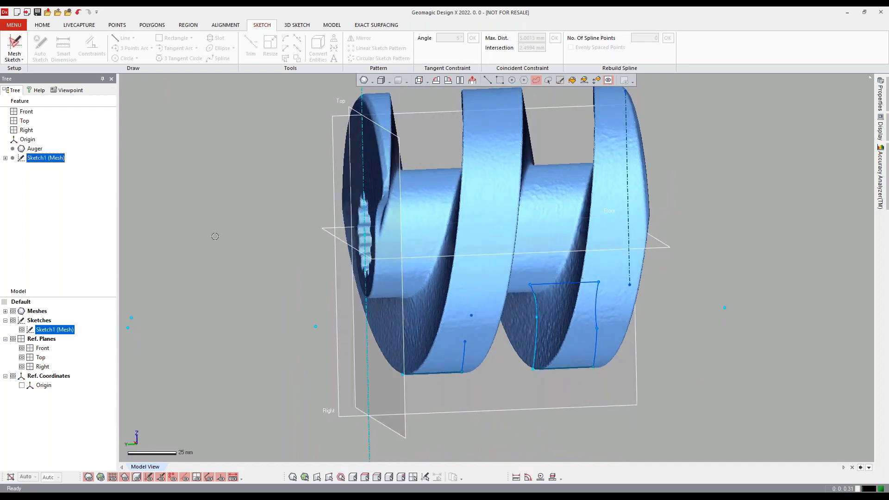
{"action": "left_click", "coordinate": [215, 237]}
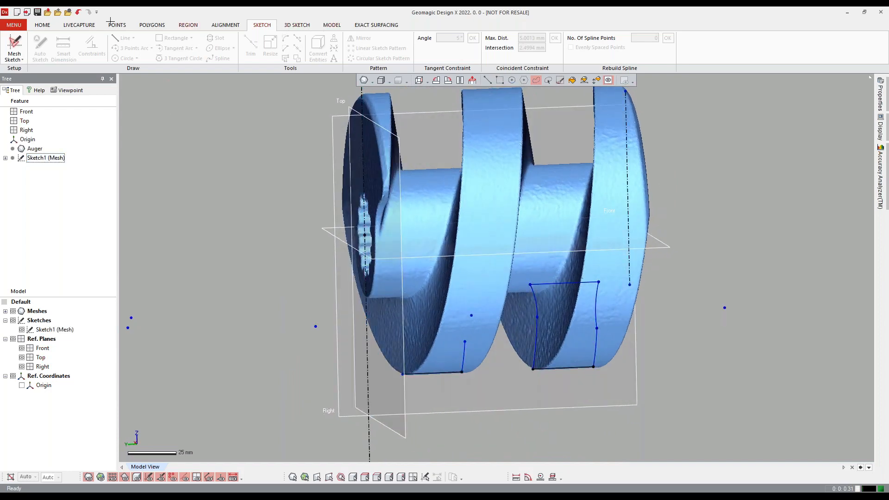
{"action": "left_click", "coordinate": [14, 25]}
{"action": "left_click", "coordinate": [332, 25]}
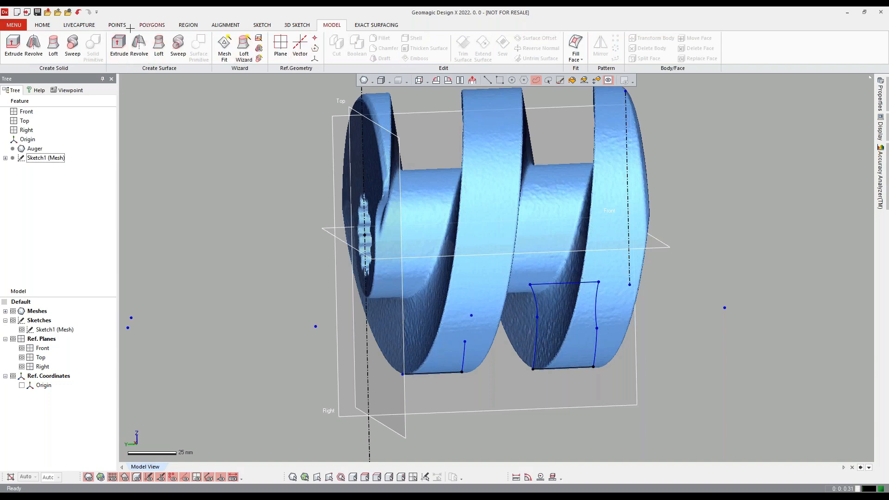
{"action": "left_click", "coordinate": [296, 25]}
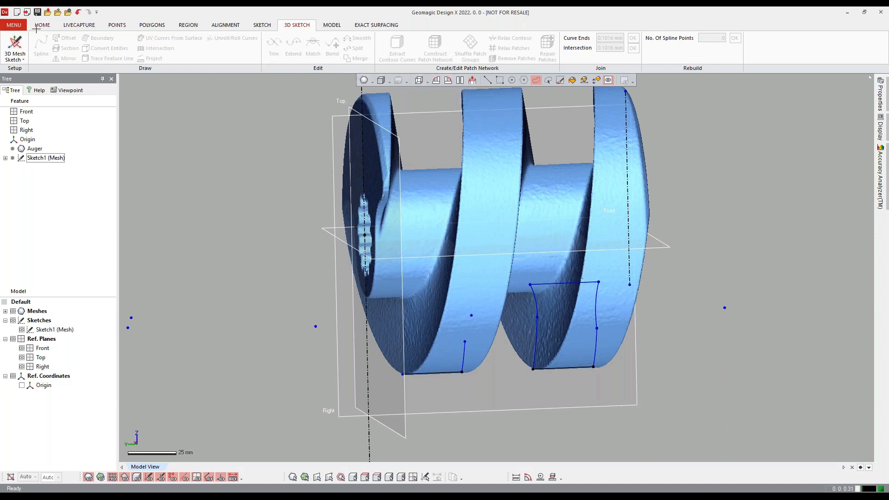
{"action": "left_click", "coordinate": [332, 25]}
{"action": "left_click", "coordinate": [14, 25]}
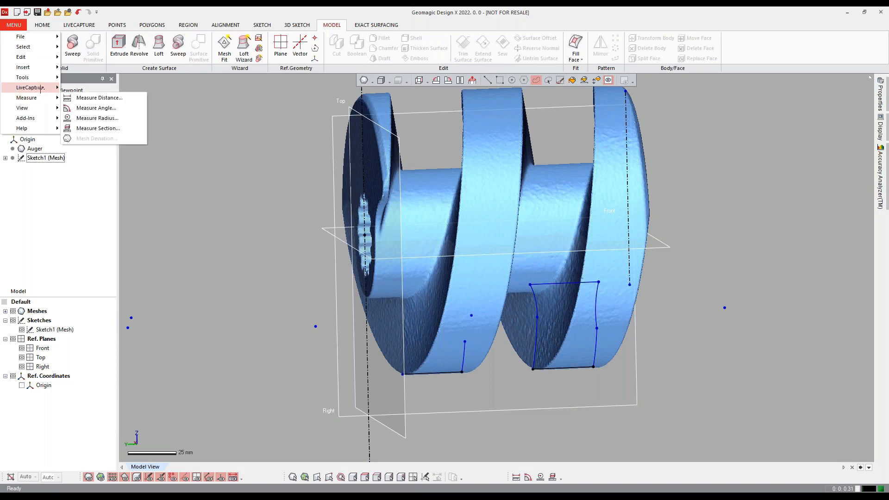
{"action": "mouse_move", "coordinate": [40, 89]}
{"action": "mouse_move", "coordinate": [41, 67]}
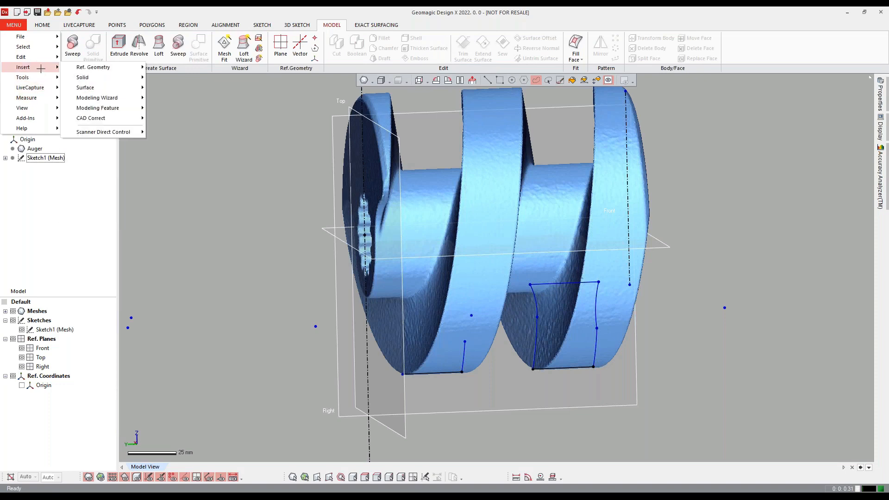
{"action": "mouse_move", "coordinate": [106, 108]}
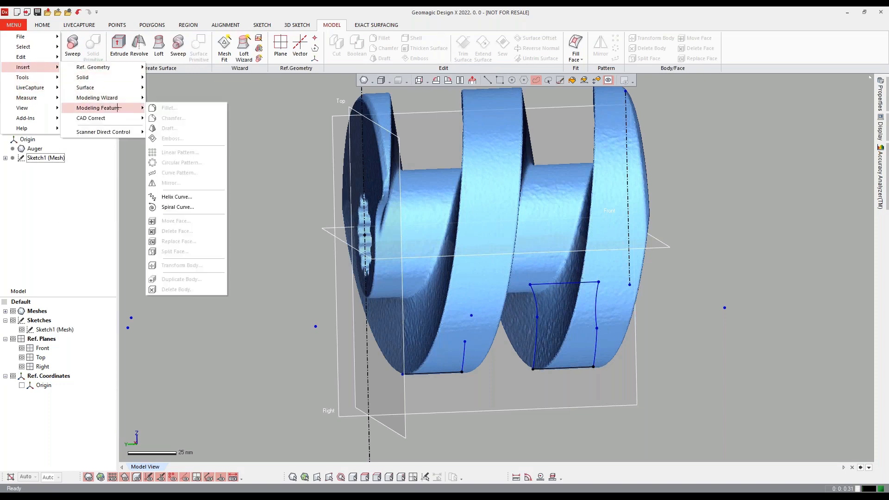
{"action": "left_click", "coordinate": [208, 197]}
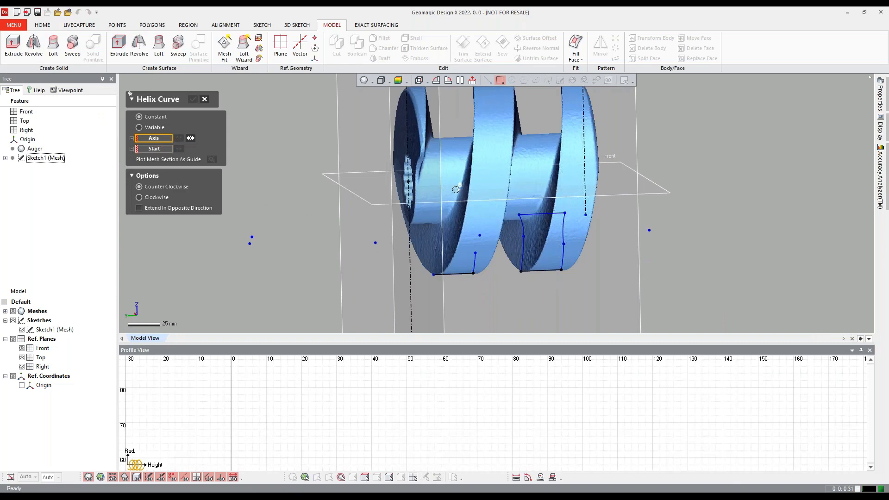
{"action": "left_click", "coordinate": [204, 100]}
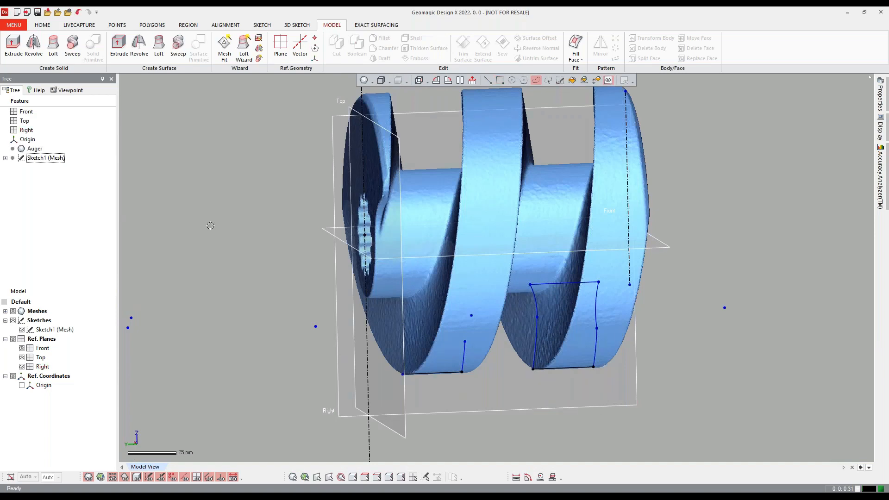
- Create a reference vector along the auger's axis where the Front and Right planes intersect
{"action": "right_click_drag", "start_coordinate": [199, 246], "coordinate": [263, 223]}
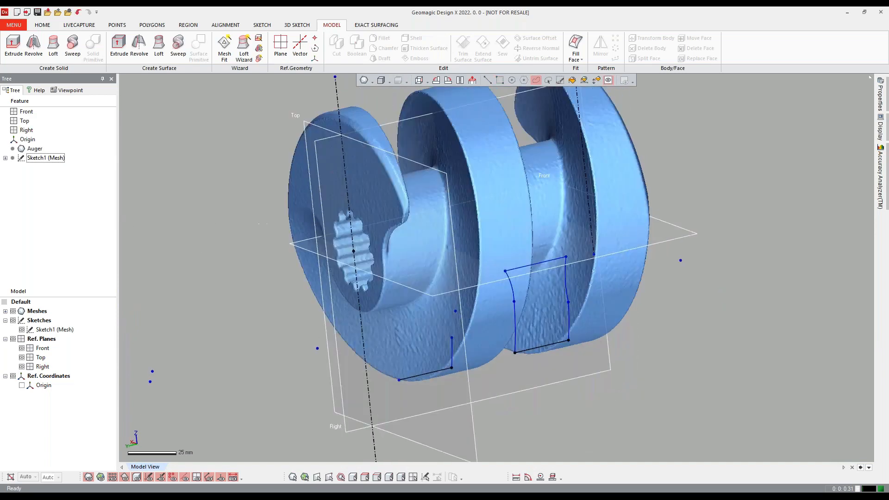
{"action": "left_click", "coordinate": [307, 250]}
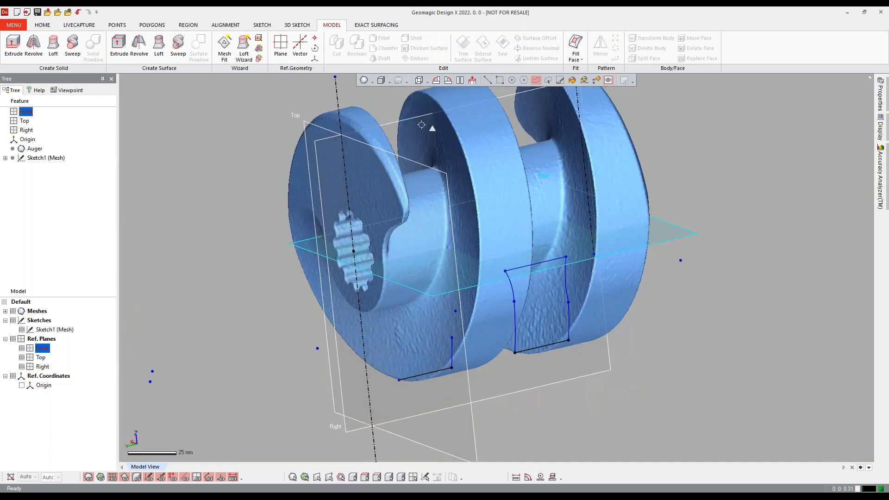
{"action": "left_click", "coordinate": [393, 123]}
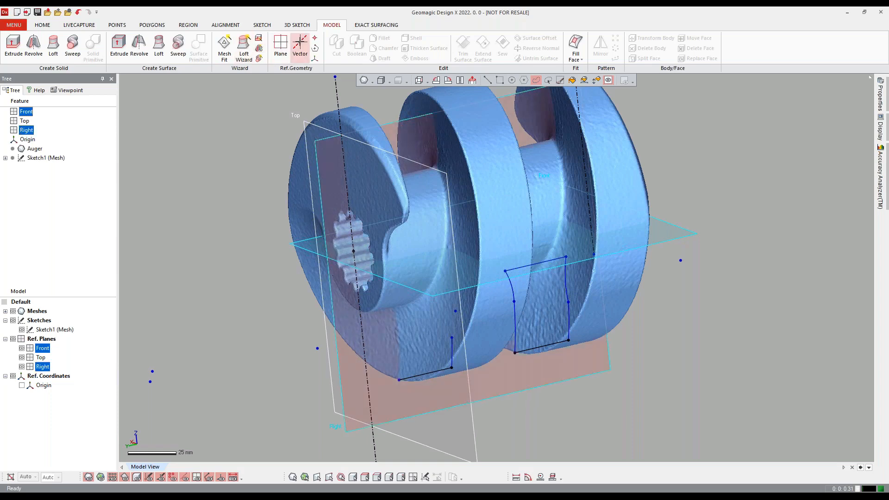
{"action": "left_click", "coordinate": [300, 46]}
{"action": "left_click", "coordinate": [217, 100]}
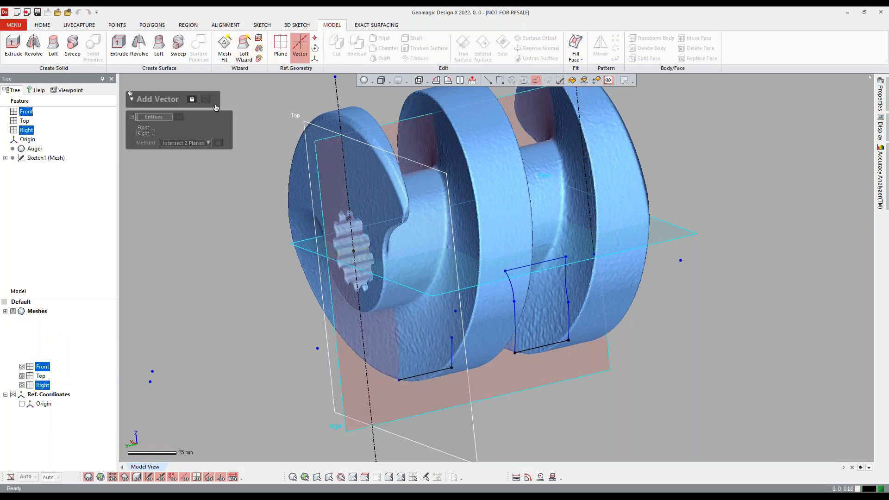
{"action": "right_click_drag", "start_coordinate": [185, 287], "coordinate": [161, 276]}
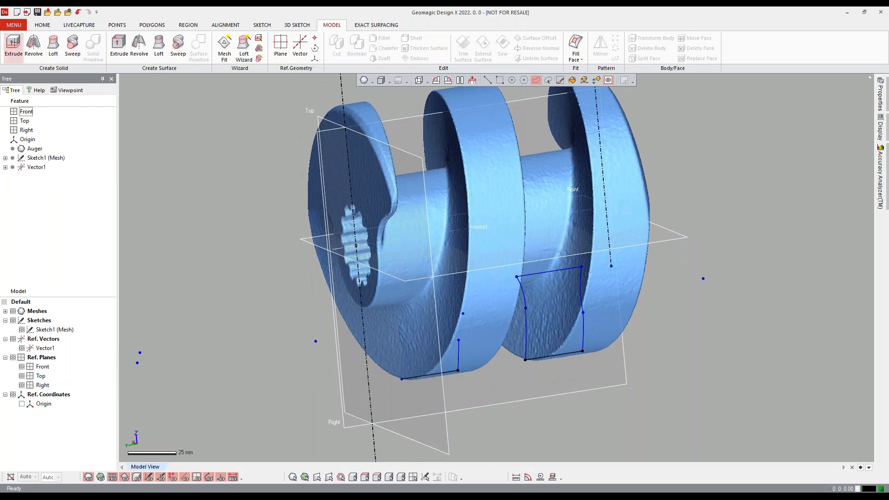
- Start a constant helix curve around the new reference vector, beginning at the lower outer corner of the right flight's sketch profile
{"action": "left_click", "coordinate": [14, 25]}
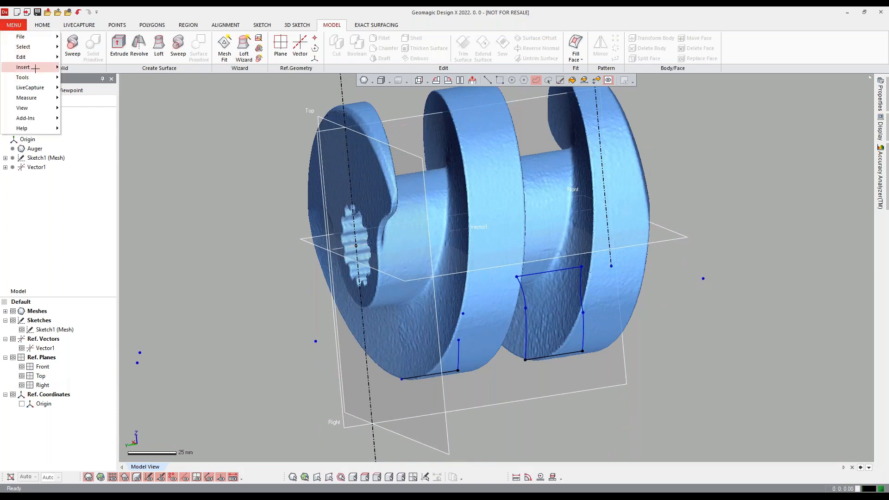
{"action": "mouse_move", "coordinate": [123, 98]}
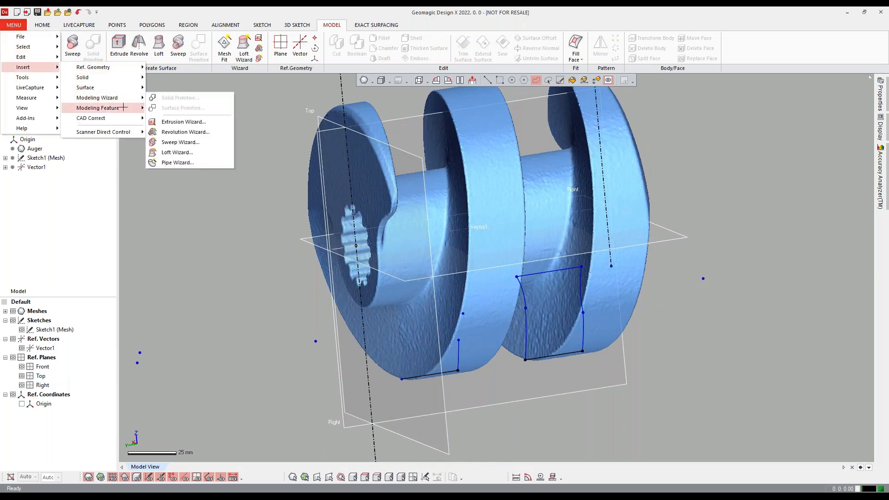
{"action": "left_click", "coordinate": [178, 196]}
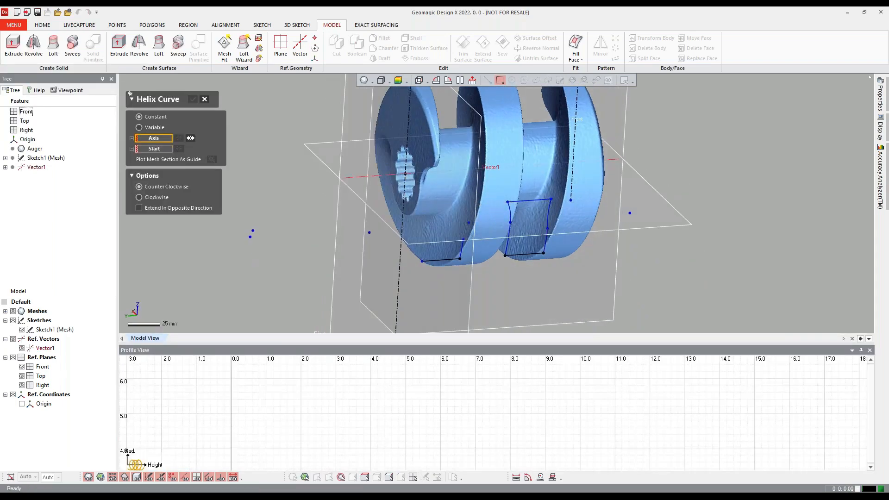
{"action": "left_click", "coordinate": [343, 179]}
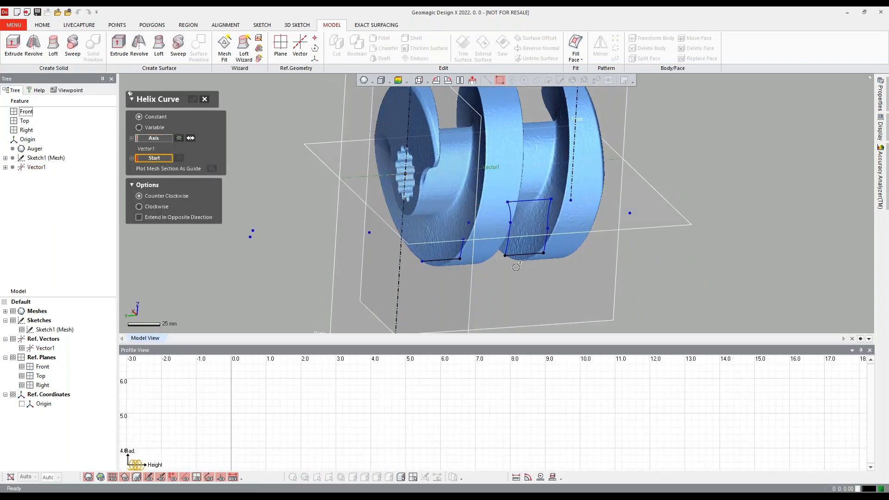
{"action": "right_click_drag", "start_coordinate": [615, 247], "coordinate": [533, 281]}
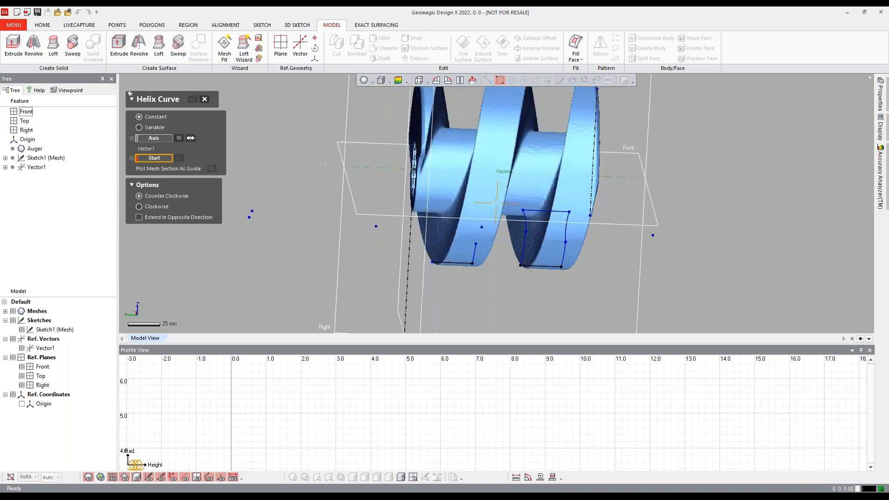
{"action": "left_click", "coordinate": [561, 267]}
{"action": "mouse_move", "coordinate": [697, 253]}
{"action": "right_mouse_down"}
{"action": "mouse_move", "coordinate": [666, 245]}
{"action": "mouse_move", "coordinate": [640, 218]}
{"action": "mouse_move", "coordinate": [652, 218]}
{"action": "right_mouse_up"}
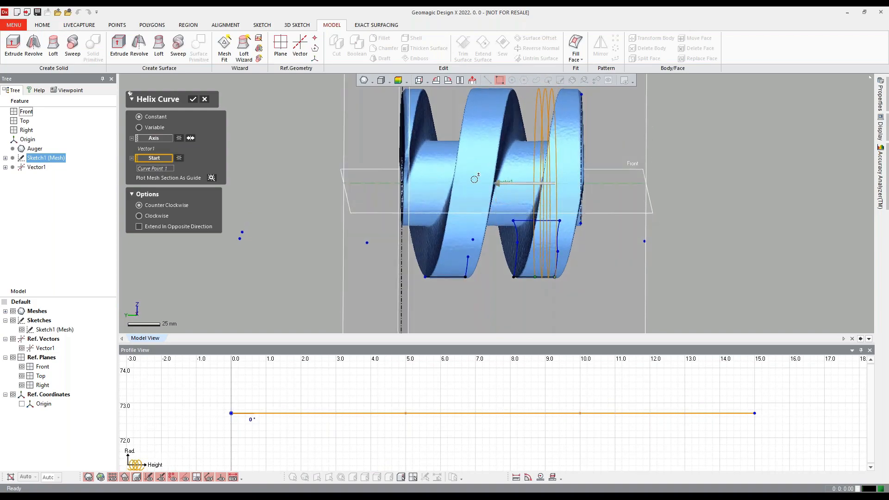
- Set the helix direction to clockwise to follow the auger's flight
{"action": "right_click_drag", "start_coordinate": [507, 186], "coordinate": [561, 229]}
{"action": "right_click_drag", "start_coordinate": [389, 217], "coordinate": [441, 276]}
{"action": "right_click_drag", "start_coordinate": [694, 263], "coordinate": [499, 241]}
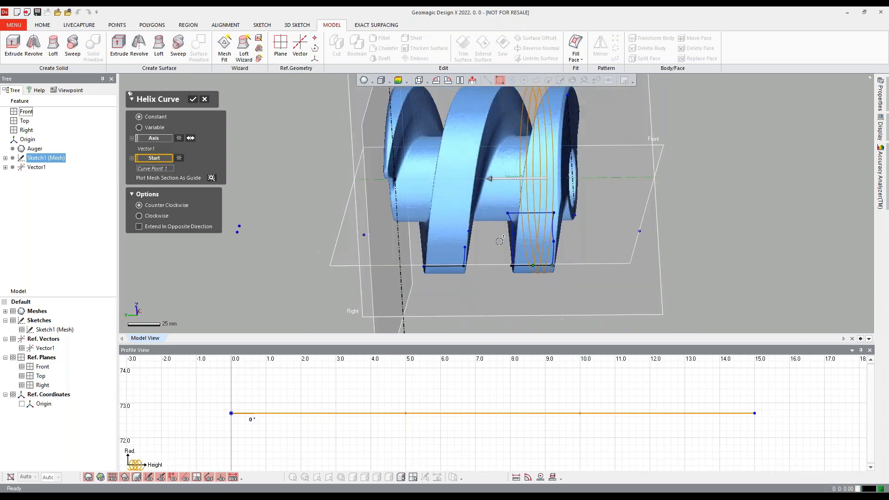
{"action": "left_click", "coordinate": [139, 215]}
{"action": "right_click_drag", "start_coordinate": [388, 208], "coordinate": [355, 191]}
{"action": "scroll", "coordinate": [389, 214], "scroll_direction": "down", "scroll_amount": 2}
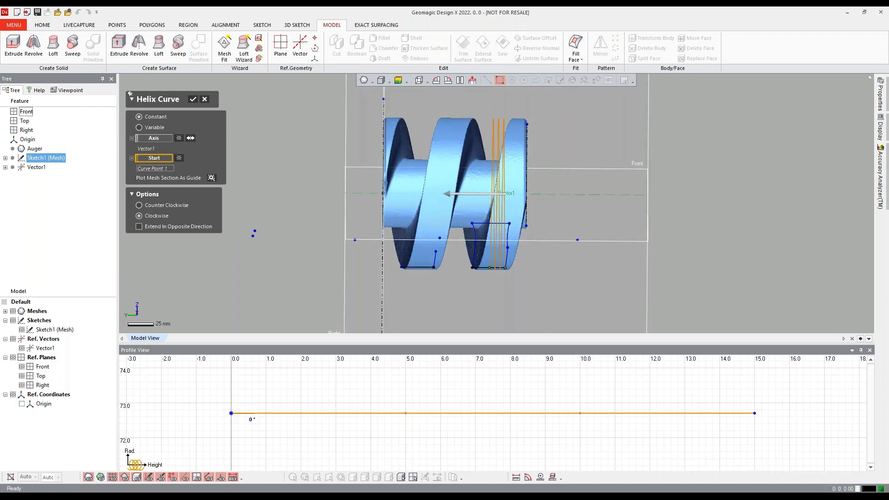
{"action": "right_click_drag", "start_coordinate": [358, 273], "coordinate": [391, 265], "text": "ctrl"}
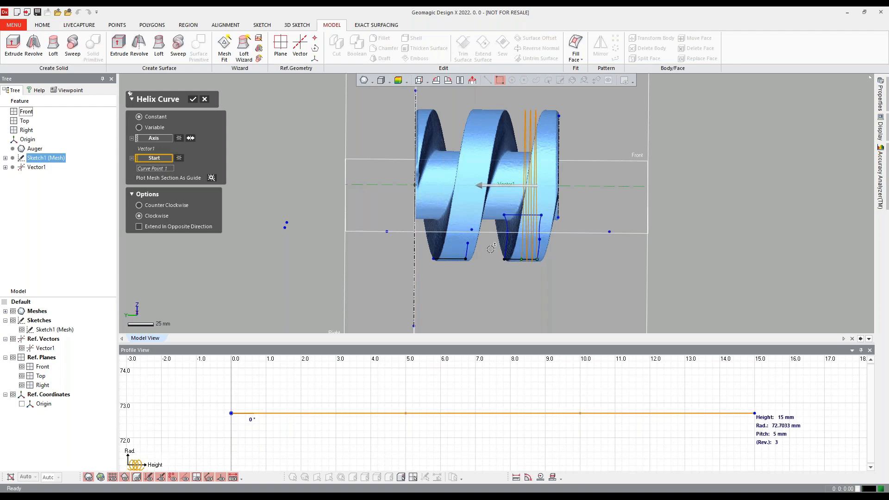
{"action": "scroll", "coordinate": [509, 251], "scroll_direction": "down", "scroll_amount": 2}
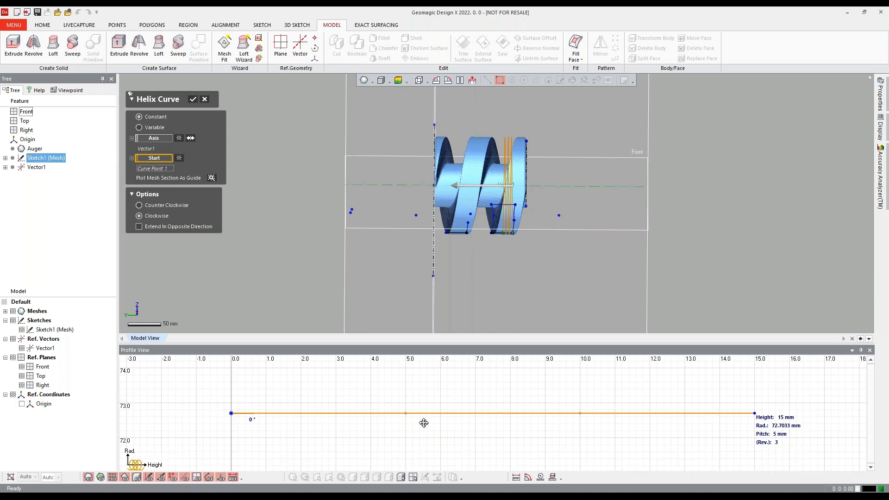
- Plot the mesh section as a guide in the helix profile view and frame both flight outlines
{"action": "scroll", "coordinate": [424, 422], "scroll_direction": "down", "scroll_amount": 5}
{"action": "scroll", "coordinate": [471, 400], "scroll_direction": "down", "scroll_amount": 1}
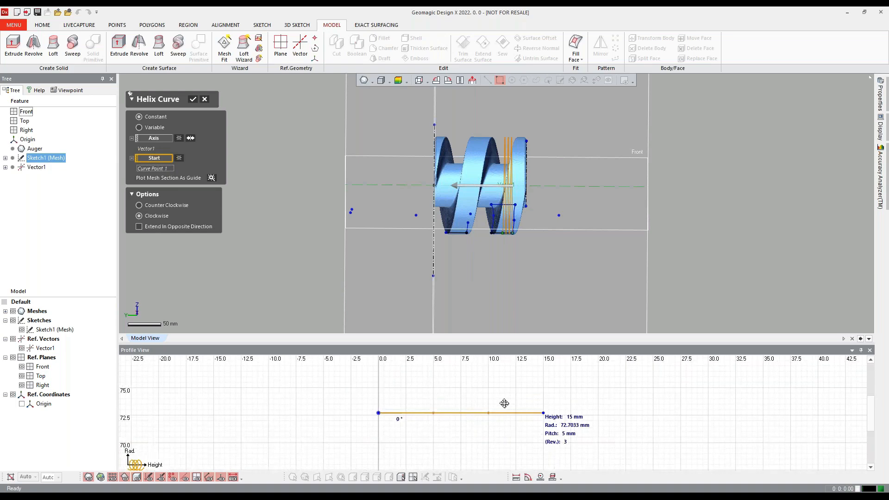
{"action": "left_click", "coordinate": [211, 179]}
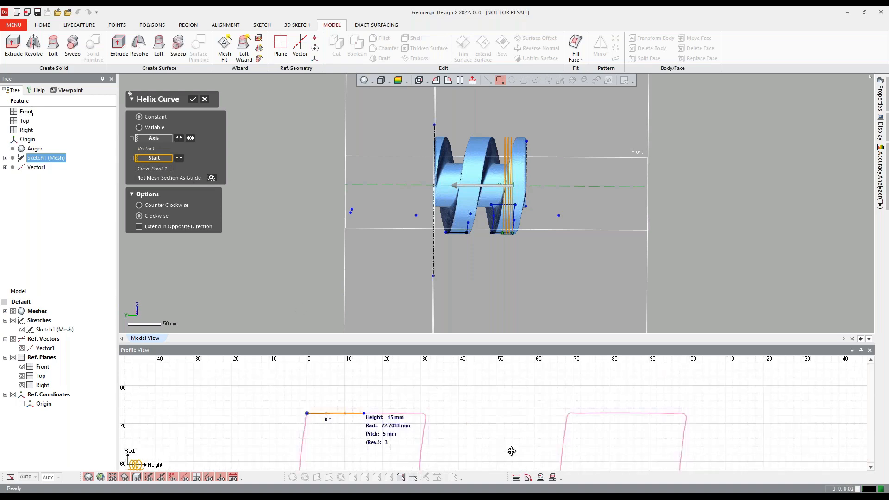
{"action": "scroll", "coordinate": [509, 444], "scroll_direction": "down", "scroll_amount": 3}
{"action": "scroll", "coordinate": [490, 385], "scroll_direction": "down", "scroll_amount": 1}
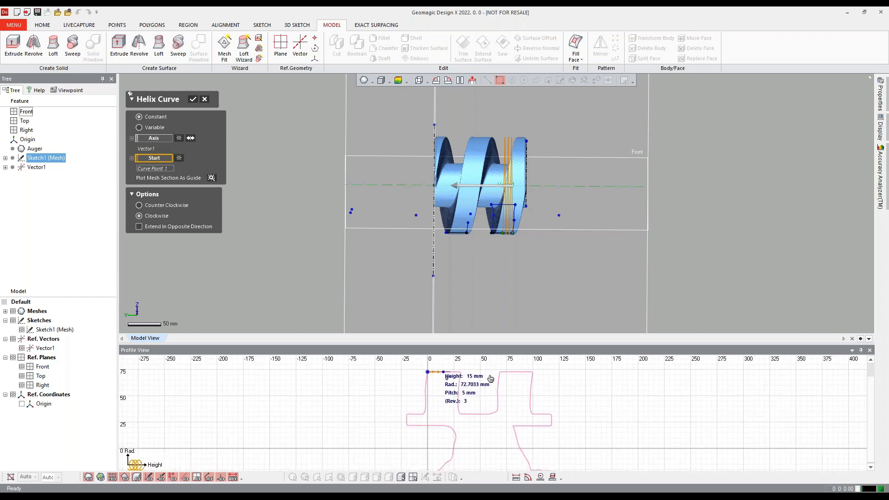
{"action": "scroll", "coordinate": [447, 377], "scroll_direction": "up", "scroll_amount": 3}
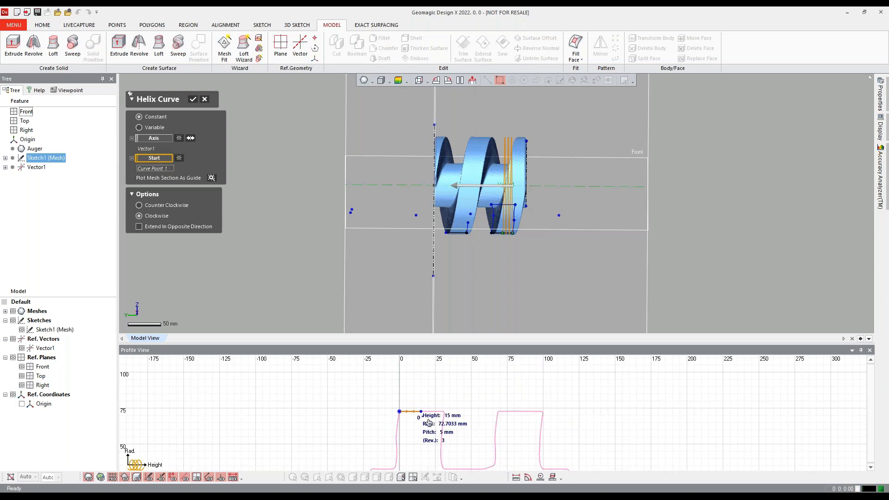
{"action": "left_click_drag", "start_coordinate": [496, 430], "coordinate": [481, 407]}
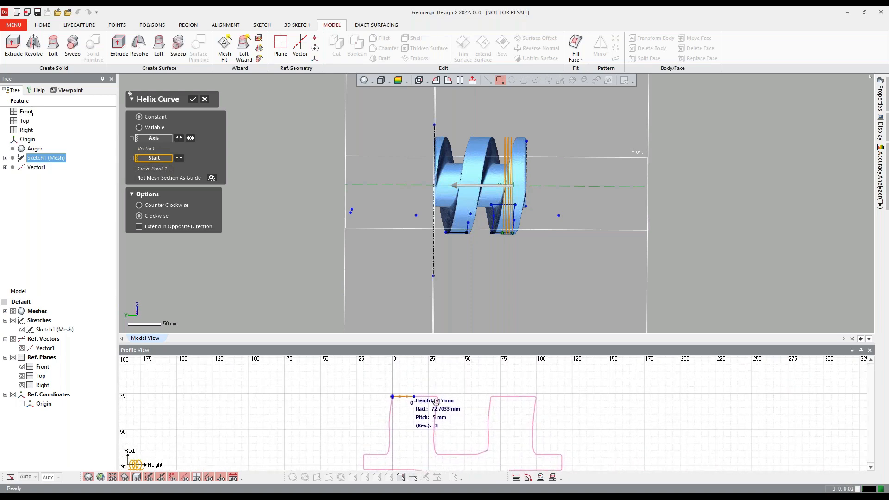
- Try extending the helix to a height of 142.5 mm at a 72.5 mm radius, open its pitch for editing, and discard the curve
{"action": "left_click_drag", "start_coordinate": [414, 397], "coordinate": [597, 397]}
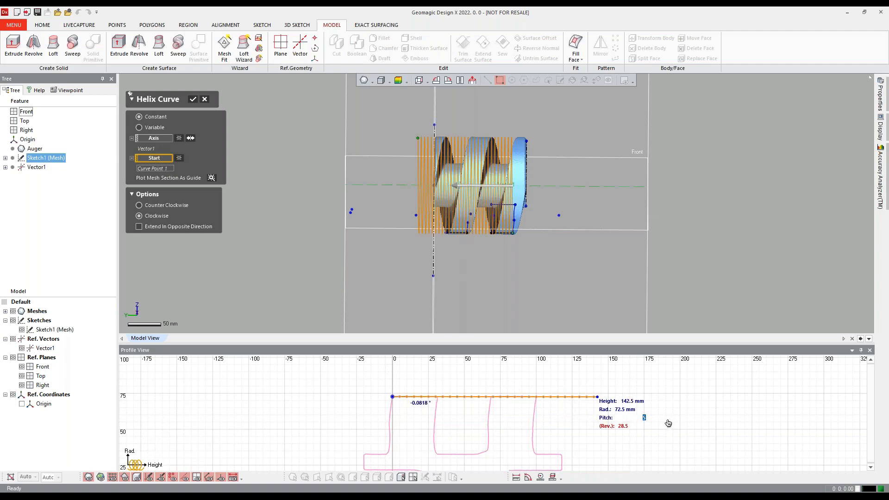
{"action": "double_click", "coordinate": [623, 418]}
{"action": "right_click_drag", "start_coordinate": [515, 282], "coordinate": [453, 247]}
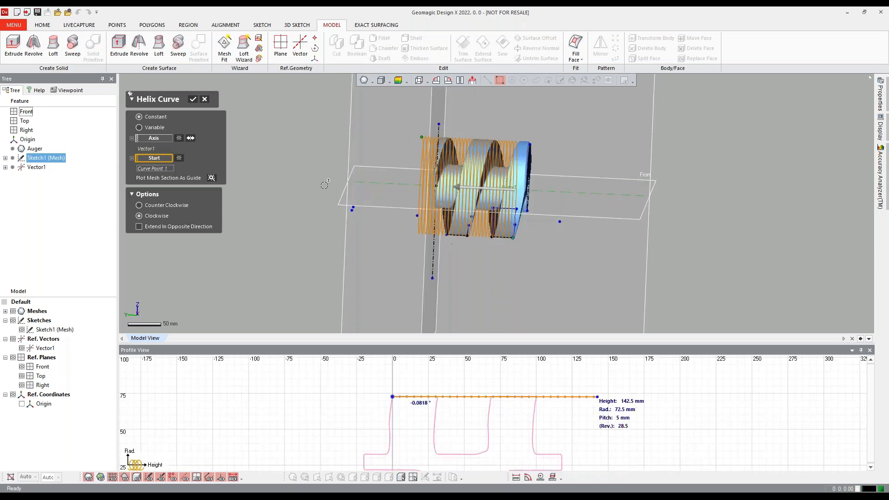
{"action": "left_click", "coordinate": [204, 100]}
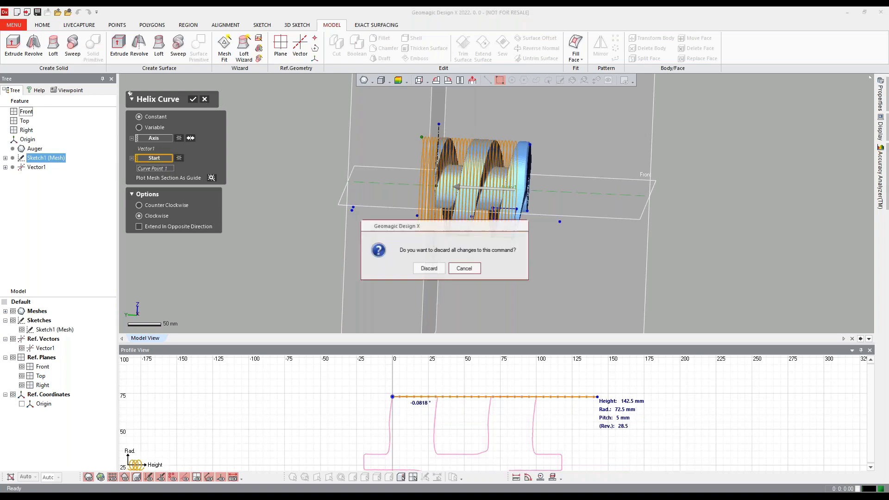
{"action": "left_click", "coordinate": [426, 265]}
- Reopen the mesh sketch, check the exact horizontal distance between the two lower flights' matching outer corners, and exit the sketch
{"action": "right_click_drag", "start_coordinate": [530, 207], "coordinate": [506, 228]}
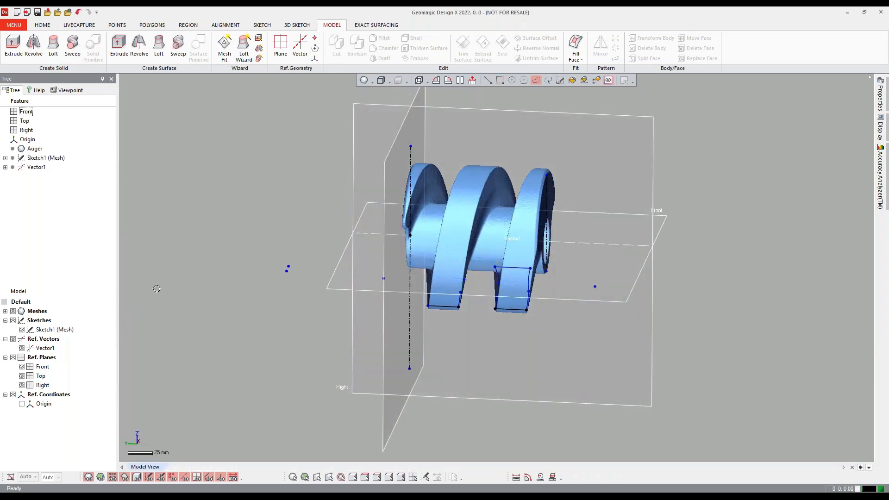
{"action": "double_click", "coordinate": [44, 158]}
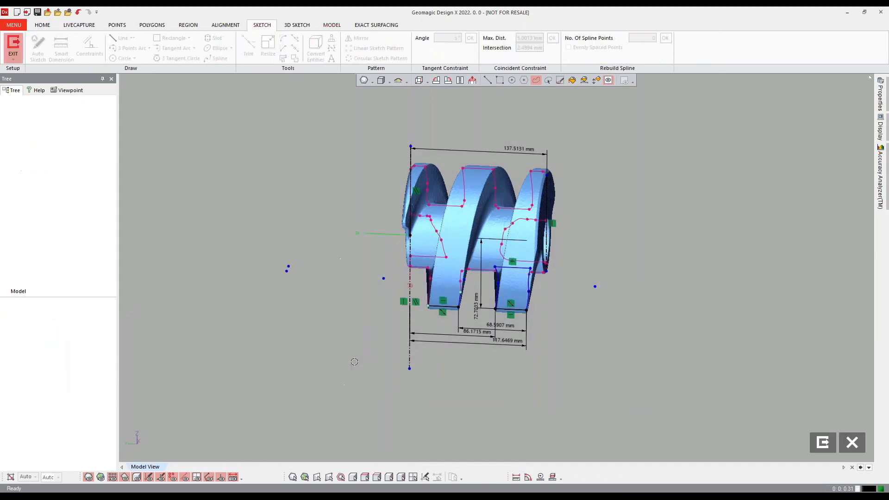
{"action": "scroll", "coordinate": [541, 321], "scroll_direction": "up", "scroll_amount": 3}
{"action": "scroll", "coordinate": [541, 321], "scroll_direction": "up", "scroll_amount": 1}
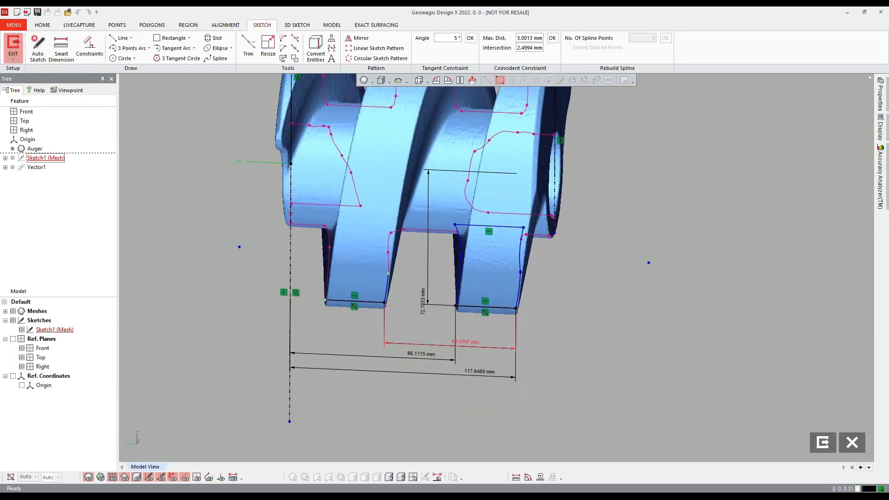
{"action": "double_click", "coordinate": [477, 343]}
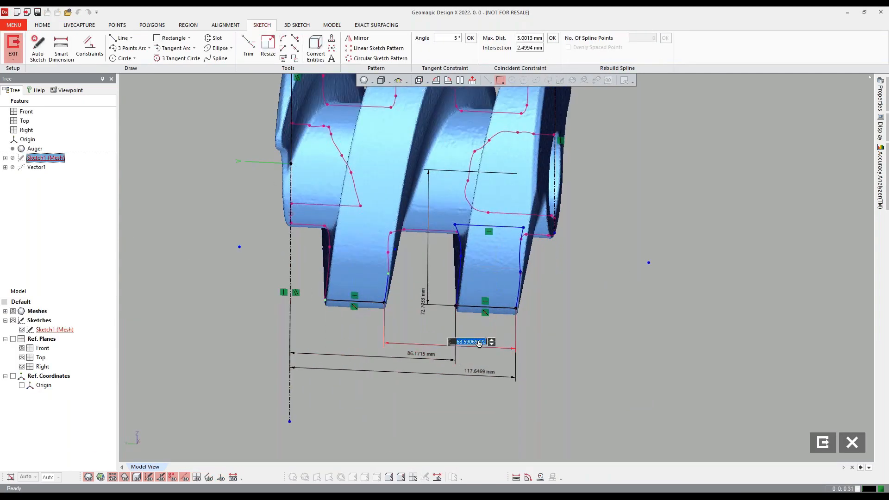
{"action": "key", "text": "Return"}
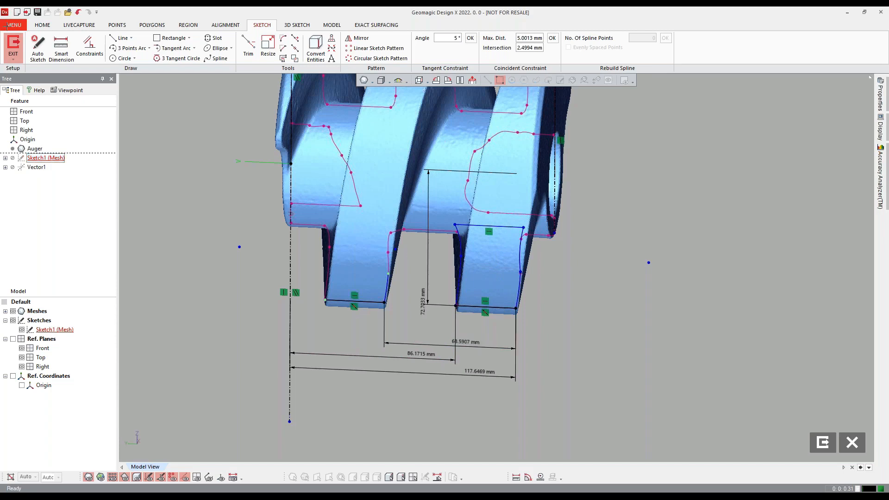
{"action": "left_click", "coordinate": [13, 46]}
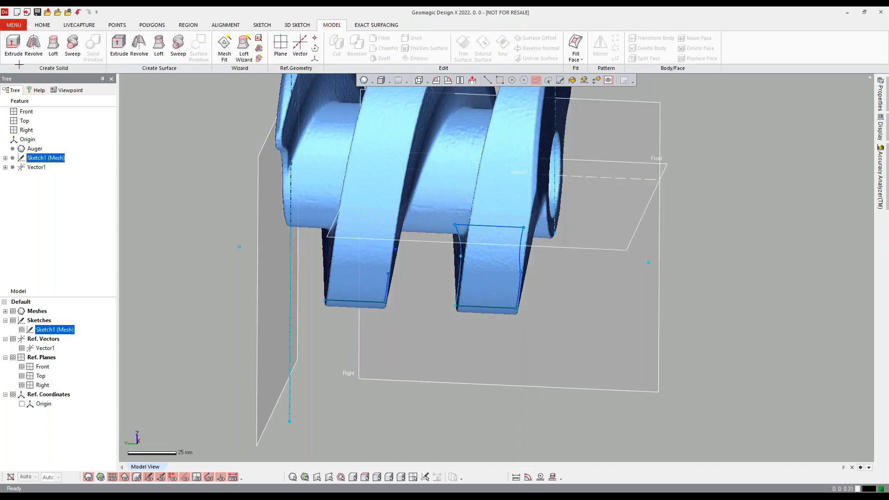
- Start a constant helix curve using the auger's centre axis vector and the lower flight's outer sketch corner as its start
{"action": "left_click", "coordinate": [14, 24]}
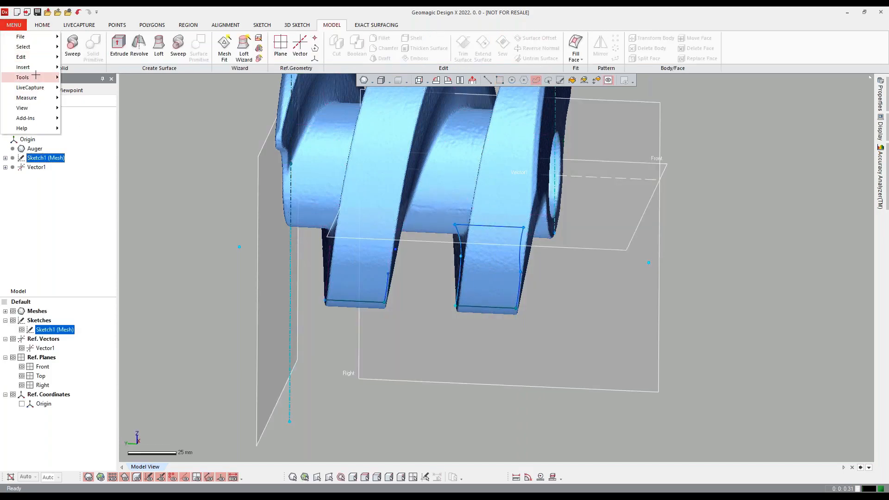
{"action": "mouse_move", "coordinate": [27, 68]}
{"action": "mouse_move", "coordinate": [134, 107]}
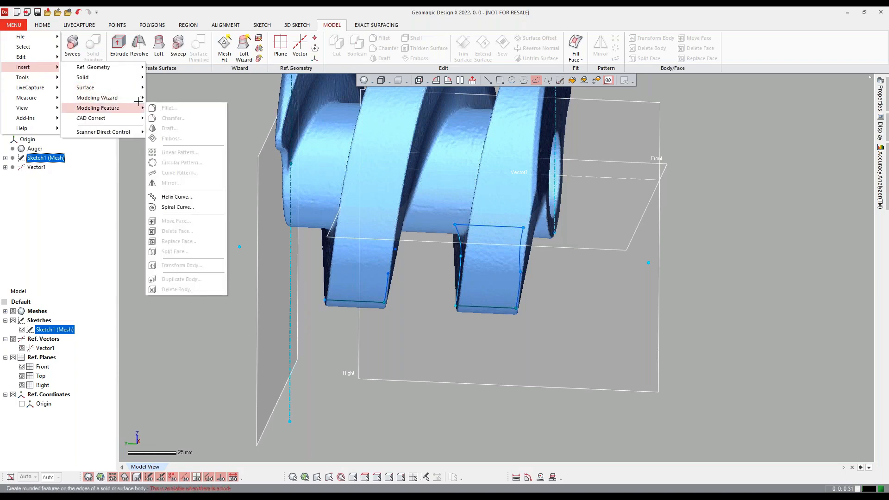
{"action": "left_click", "coordinate": [186, 198]}
{"action": "mouse_move", "coordinate": [454, 258]}
{"action": "right_mouse_down"}
{"action": "mouse_move", "coordinate": [467, 286]}
{"action": "mouse_move", "coordinate": [499, 269]}
{"action": "mouse_move", "coordinate": [459, 256]}
{"action": "right_mouse_up"}
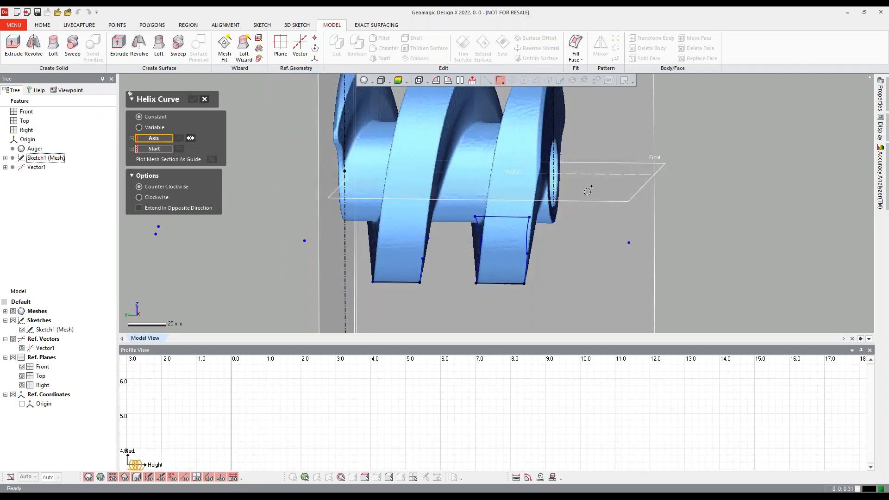
{"action": "left_click", "coordinate": [580, 177]}
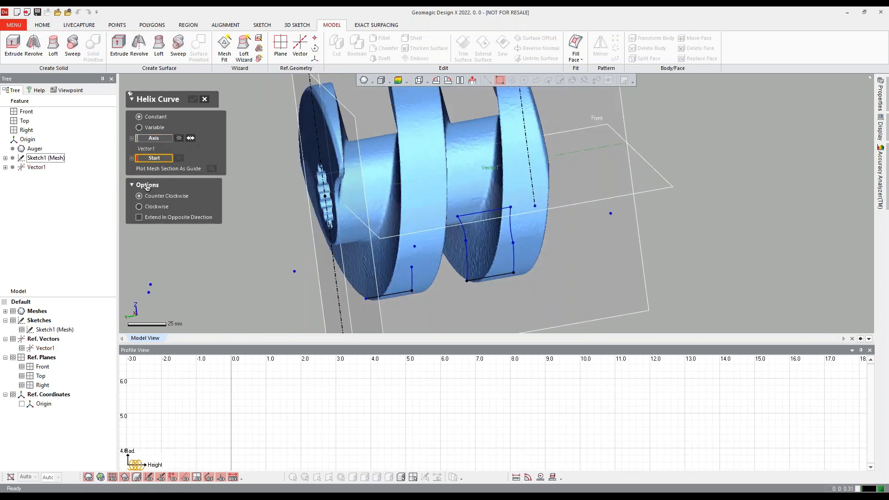
{"action": "right_click_drag", "start_coordinate": [559, 295], "coordinate": [518, 294]}
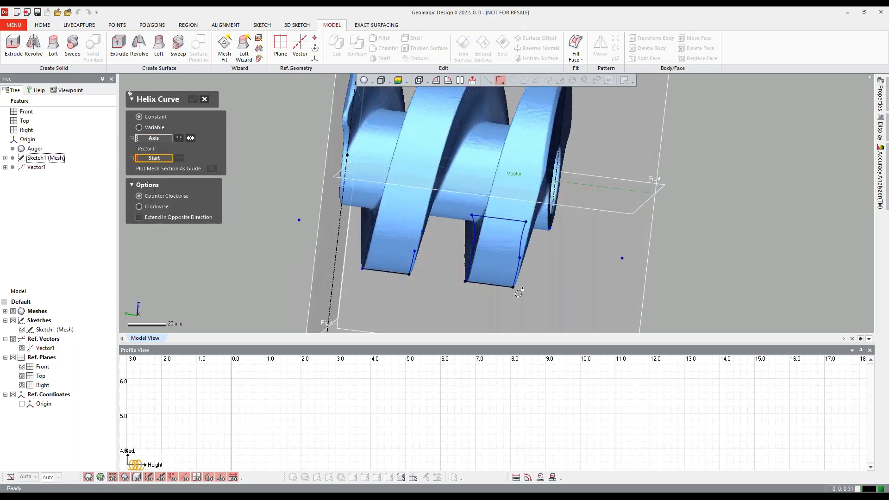
{"action": "left_click", "coordinate": [514, 288]}
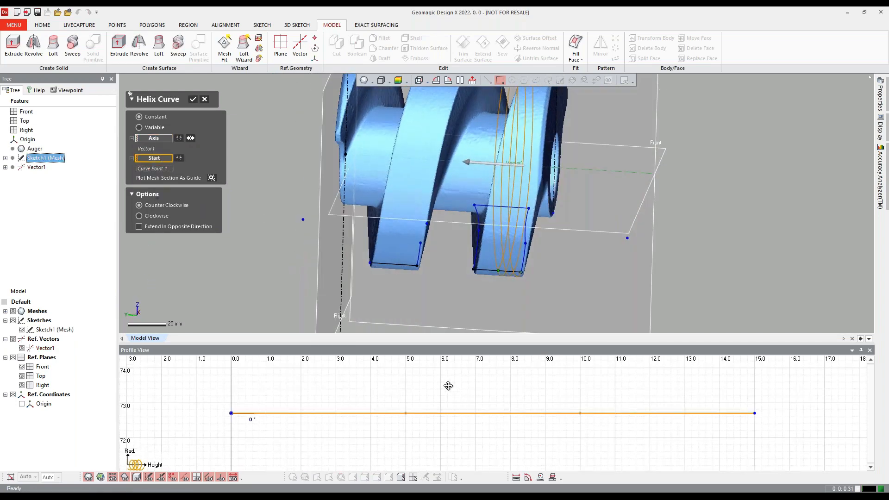
- Plot the mesh section as a guide and extend the helix to a height of 150 mm in the profile view
{"action": "scroll", "coordinate": [457, 404], "scroll_direction": "down", "scroll_amount": 2}
{"action": "left_click", "coordinate": [210, 179]}
{"action": "scroll", "coordinate": [444, 382], "scroll_direction": "down", "scroll_amount": 3}
{"action": "left_click_drag", "start_coordinate": [425, 385], "coordinate": [594, 385]}
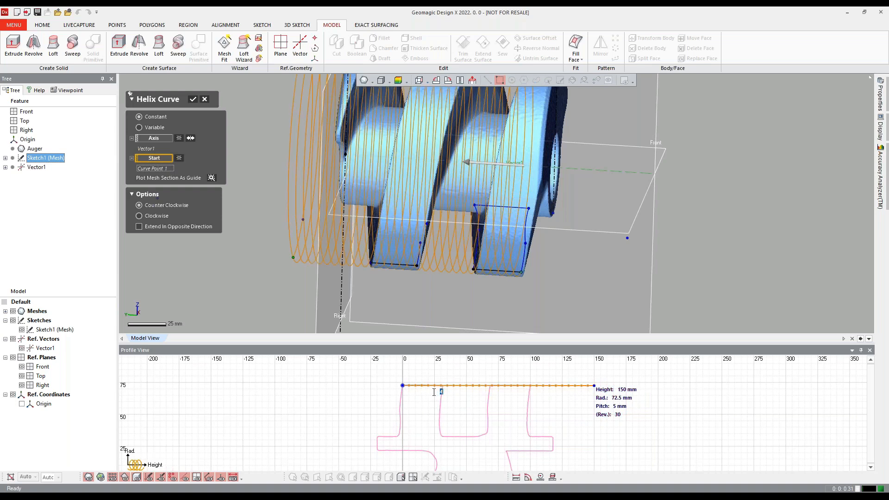
- Set the helix's taper angle to 0° and its pitch to 68.5907 mm
{"action": "type", "text": "0"}
{"action": "key", "text": "Return"}
{"action": "left_click", "coordinate": [632, 406]}
{"action": "type", "text": "68.5907"}
{"action": "key", "text": "Return"}
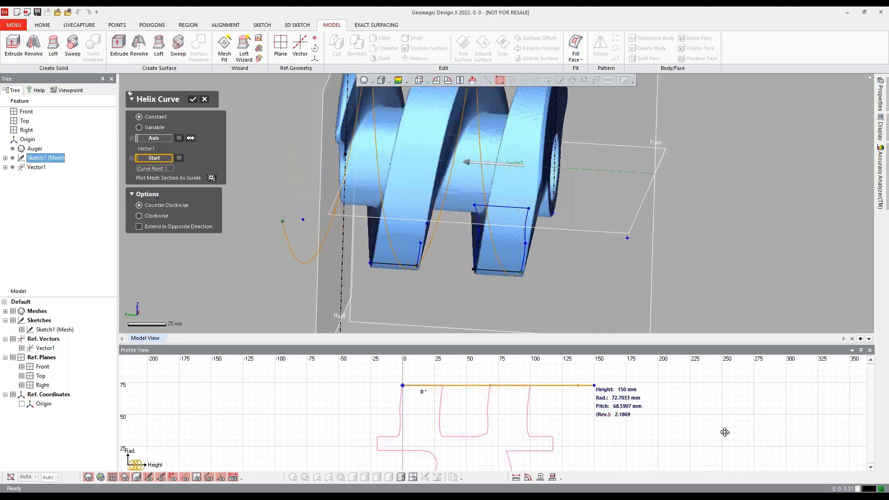
- Make the helix clockwise and extend it in the opposite direction by 1 revolution
{"action": "right_click_drag", "start_coordinate": [436, 240], "coordinate": [331, 212]}
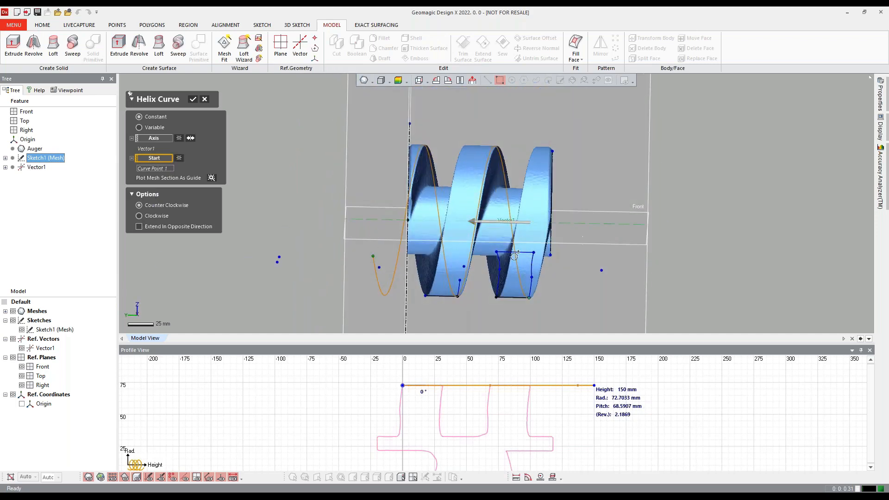
{"action": "left_click", "coordinate": [138, 227]}
{"action": "right_click_drag", "start_coordinate": [532, 222], "coordinate": [684, 223]}
{"action": "mouse_move", "coordinate": [483, 242]}
{"action": "right_mouse_down"}
{"action": "mouse_move", "coordinate": [558, 142]}
{"action": "mouse_move", "coordinate": [542, 228]}
{"action": "right_mouse_up"}
{"action": "mouse_move", "coordinate": [447, 232]}
{"action": "right_mouse_down"}
{"action": "mouse_move", "coordinate": [299, 189]}
{"action": "mouse_move", "coordinate": [438, 222]}
{"action": "right_mouse_up"}
{"action": "right_click_drag", "start_coordinate": [648, 262], "coordinate": [503, 212]}
{"action": "right_click_drag", "start_coordinate": [386, 206], "coordinate": [599, 200]}
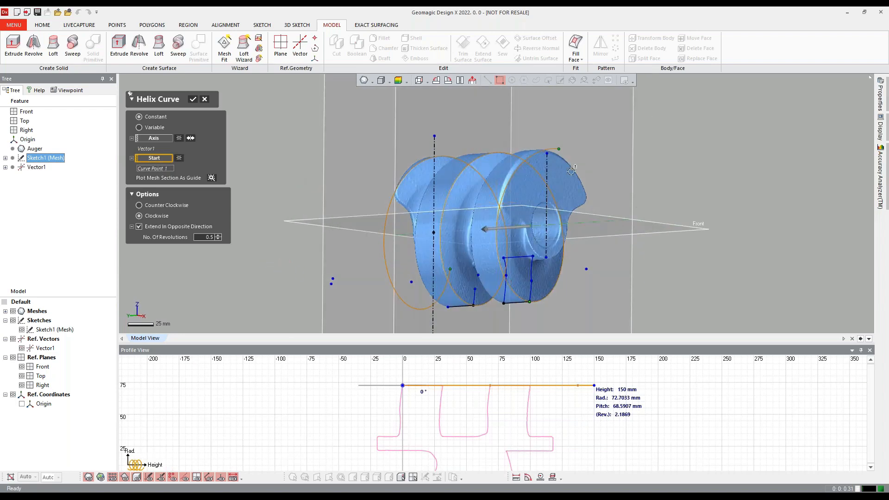
{"action": "right_click_drag", "start_coordinate": [473, 178], "coordinate": [465, 211]}
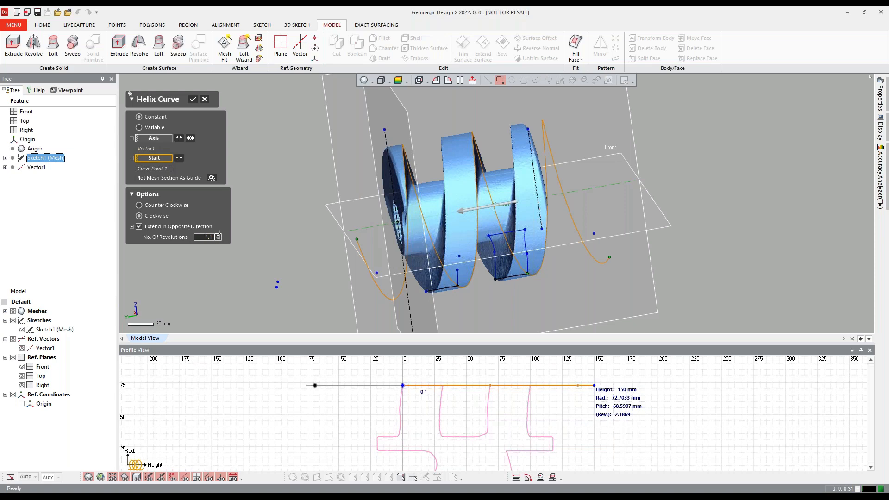
{"action": "right_click_drag", "start_coordinate": [533, 258], "coordinate": [454, 213]}
- Examine how the helix line follows the outer edges of the plotted mesh section in the profile view
{"action": "scroll", "coordinate": [500, 255], "scroll_direction": "down", "scroll_amount": 3}
{"action": "scroll", "coordinate": [461, 211], "scroll_direction": "up", "scroll_amount": 3}
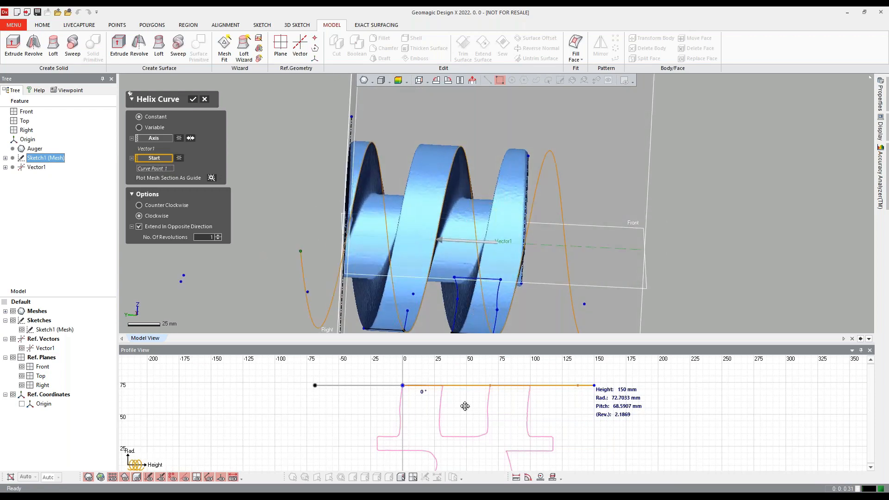
{"action": "scroll", "coordinate": [498, 400], "scroll_direction": "up", "scroll_amount": 1}
{"action": "scroll", "coordinate": [498, 399], "scroll_direction": "up", "scroll_amount": 3}
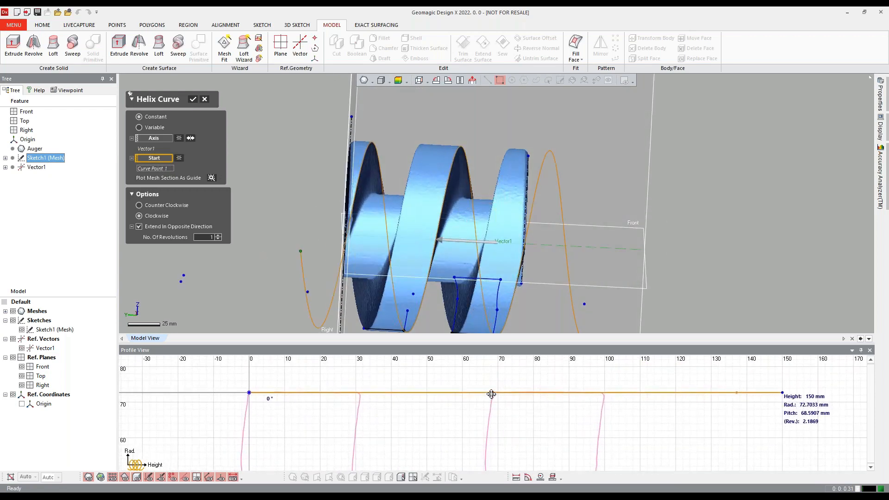
{"action": "scroll", "coordinate": [584, 410], "scroll_direction": "down", "scroll_amount": 3}
{"action": "middle_click_drag", "start_coordinate": [610, 424], "coordinate": [544, 404]}
{"action": "middle_click_drag", "start_coordinate": [435, 433], "coordinate": [510, 407]}
{"action": "scroll", "coordinate": [510, 407], "scroll_direction": "down", "scroll_amount": 2}
{"action": "scroll", "coordinate": [479, 457], "scroll_direction": "down", "scroll_amount": 3}
{"action": "middle_click_drag", "start_coordinate": [479, 457], "coordinate": [459, 410]}
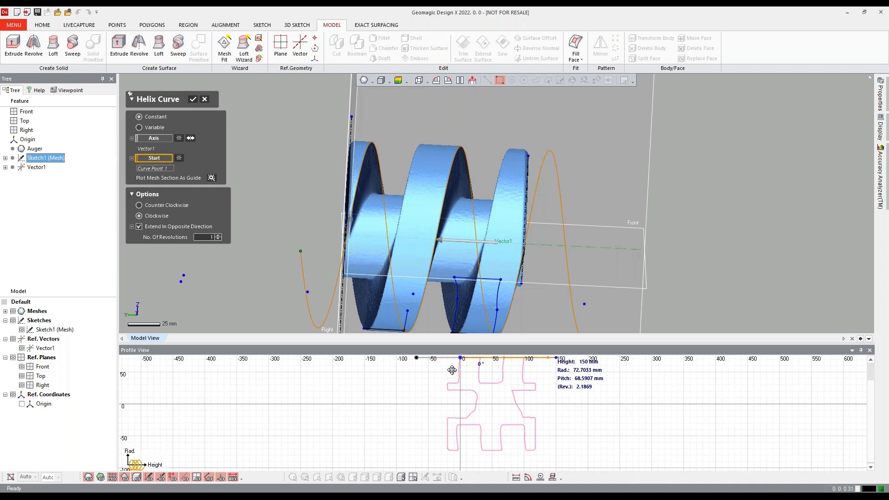
{"action": "middle_click_drag", "start_coordinate": [436, 383], "coordinate": [449, 421]}
{"action": "scroll", "coordinate": [460, 399], "scroll_direction": "up", "scroll_amount": 3}
{"action": "scroll", "coordinate": [461, 399], "scroll_direction": "up", "scroll_amount": 2}
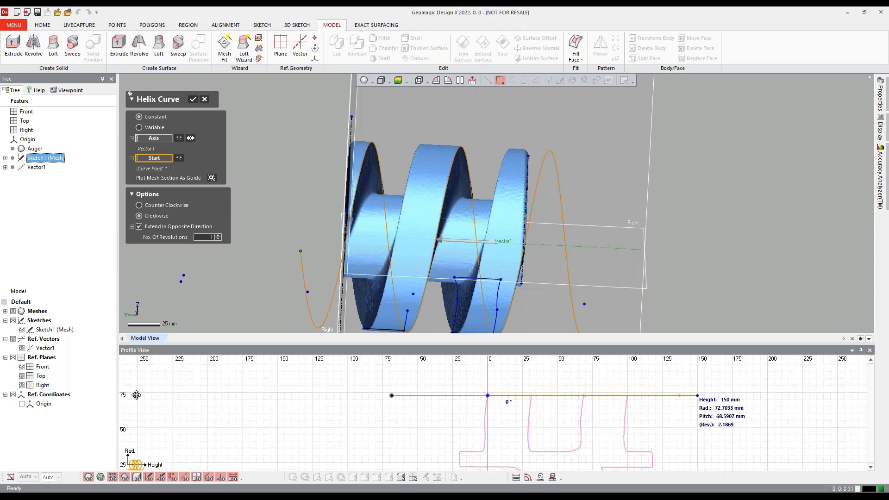
{"action": "scroll", "coordinate": [433, 441], "scroll_direction": "down", "scroll_amount": 2}
{"action": "scroll", "coordinate": [433, 410], "scroll_direction": "down", "scroll_amount": 3}
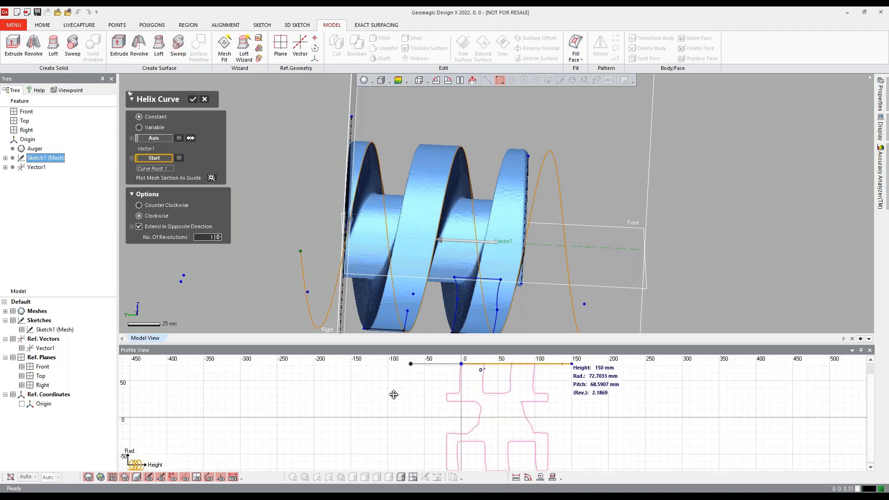
- Accept the clockwise helix curve around the auger
{"action": "left_click_drag", "start_coordinate": [394, 393], "coordinate": [390, 417]}
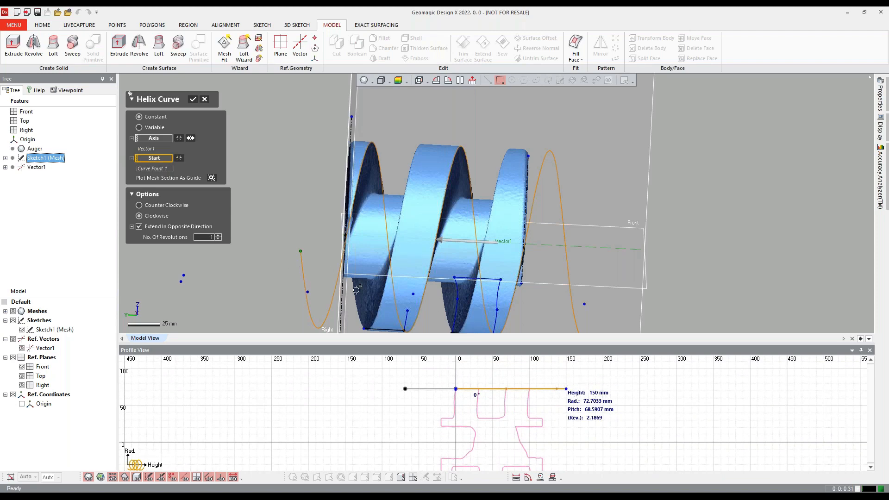
{"action": "left_click", "coordinate": [190, 100]}
{"action": "right_click_drag", "start_coordinate": [495, 352], "coordinate": [532, 324]}
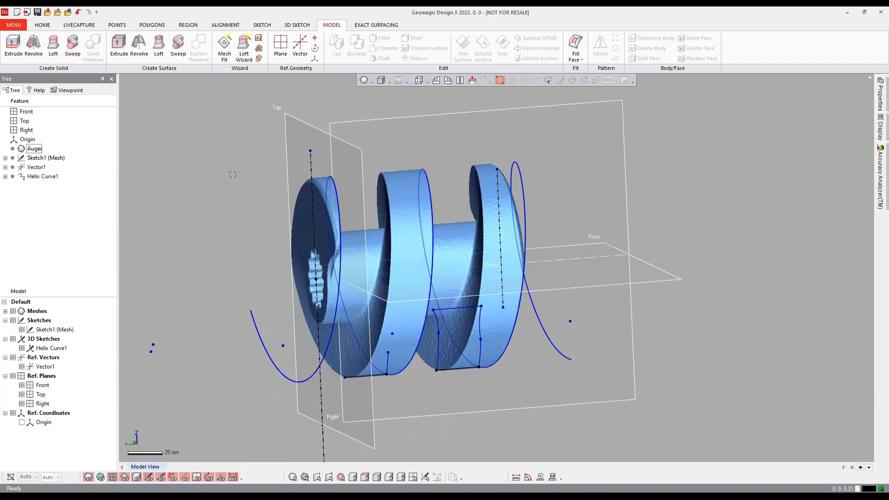
- Start a second constant helix curve with the same axis vector and the same outer flight corner as its start
{"action": "left_click", "coordinate": [7, 27]}
{"action": "mouse_move", "coordinate": [41, 65]}
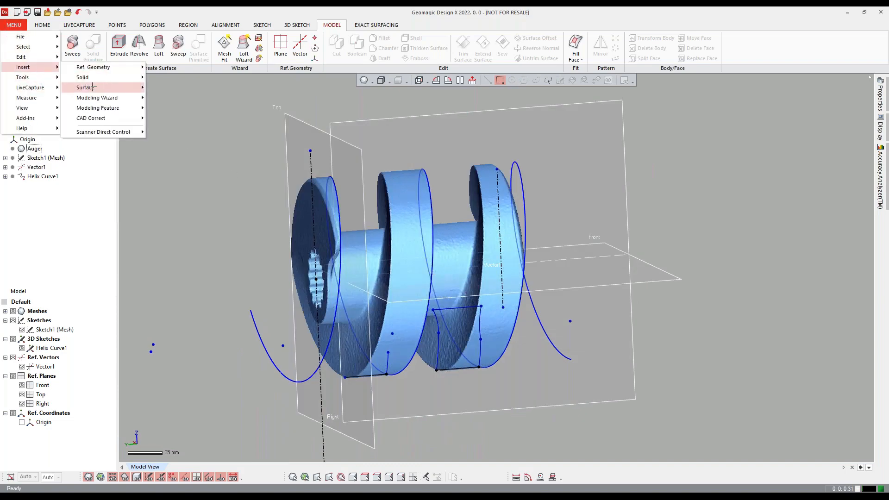
{"action": "mouse_move", "coordinate": [104, 109]}
{"action": "left_click", "coordinate": [180, 195]}
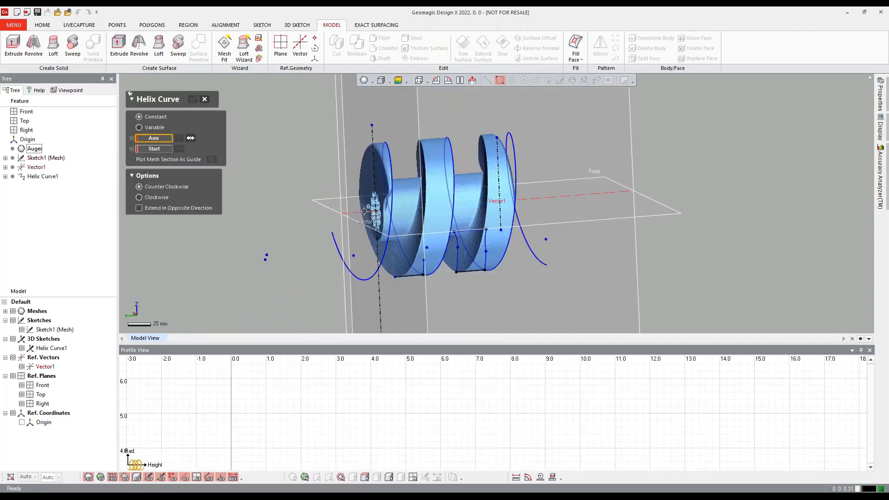
{"action": "left_click", "coordinate": [364, 211]}
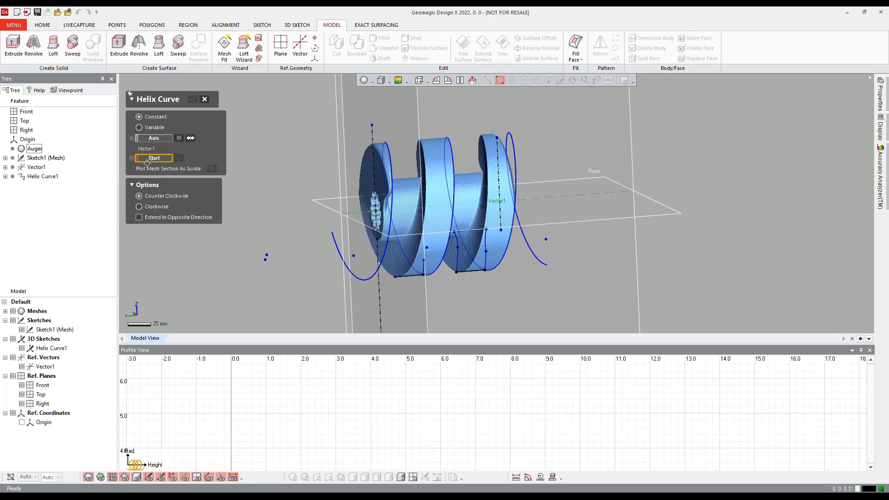
{"action": "left_click", "coordinate": [486, 273]}
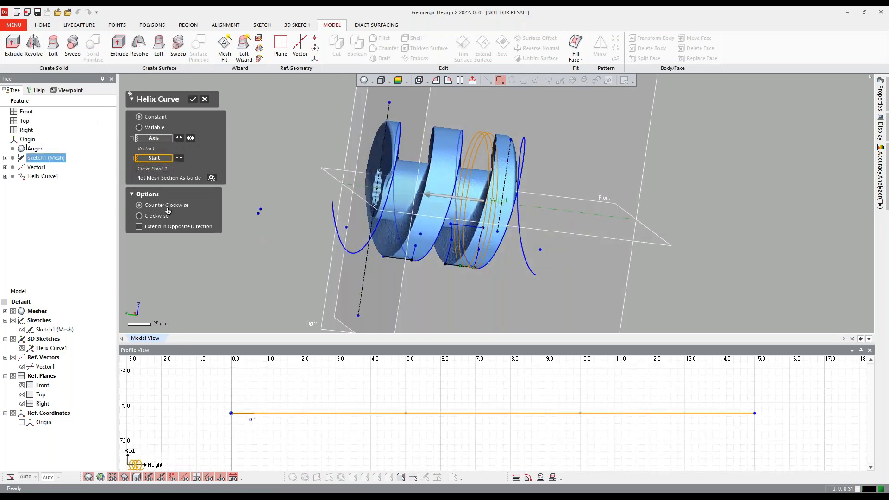
- Plot the mesh section as a guide for the second helix and set its height to 175 mm and pitch to 68.5907 mm
{"action": "right_click_drag", "start_coordinate": [368, 195], "coordinate": [324, 248]}
{"action": "scroll", "coordinate": [636, 409], "scroll_direction": "down", "scroll_amount": 6}
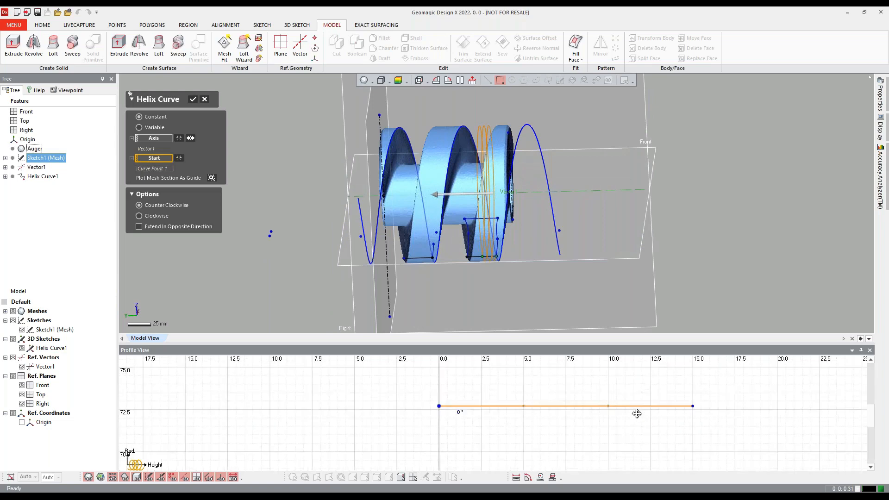
{"action": "scroll", "coordinate": [637, 412], "scroll_direction": "down", "scroll_amount": 3}
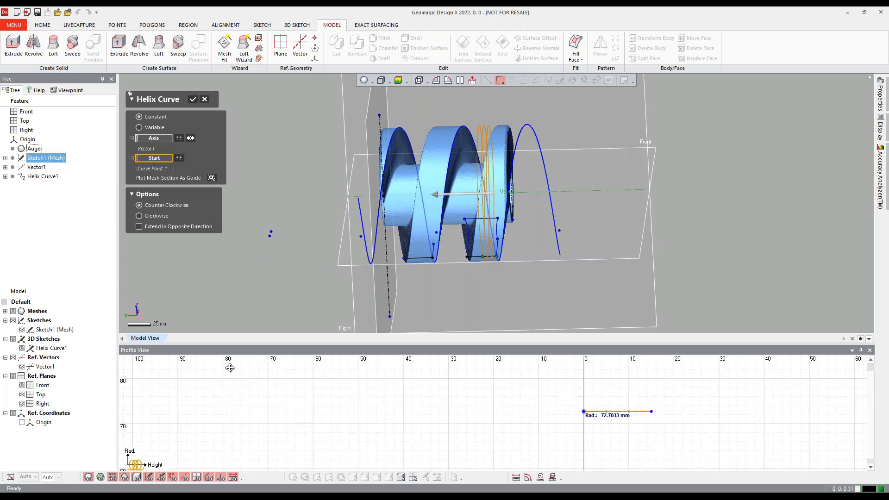
{"action": "left_click", "coordinate": [212, 180]}
{"action": "scroll", "coordinate": [435, 407], "scroll_direction": "down", "scroll_amount": 7}
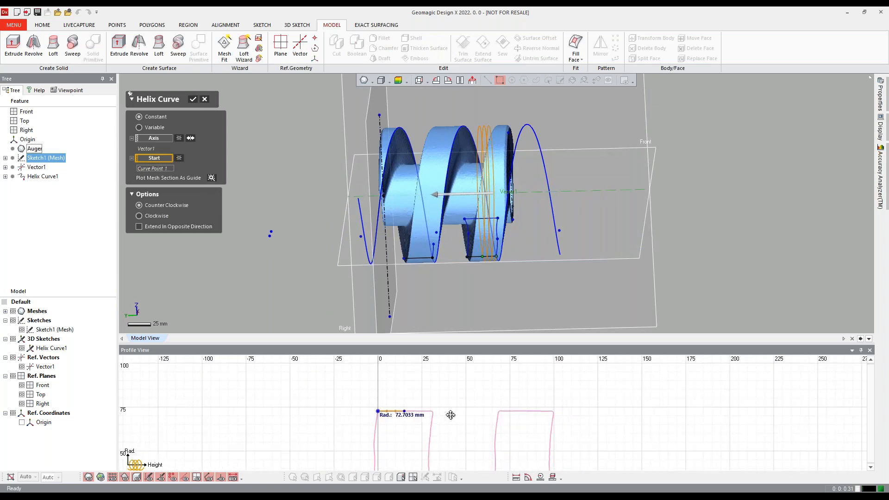
{"action": "middle_click_drag", "start_coordinate": [448, 423], "coordinate": [387, 401]}
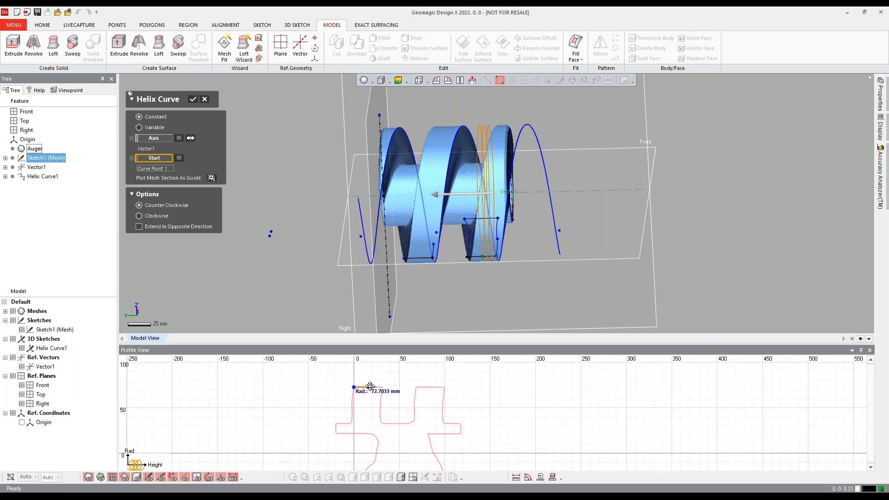
{"action": "left_click_drag", "start_coordinate": [366, 387], "coordinate": [495, 390]}
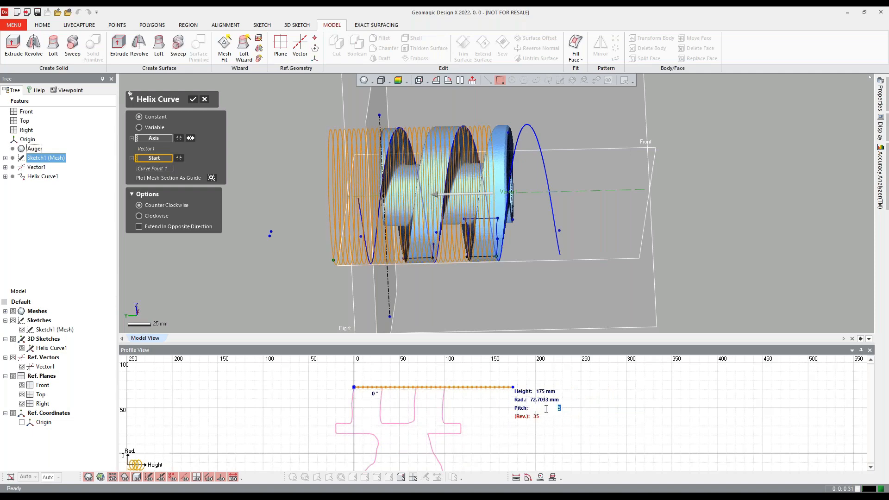
{"action": "key", "text": "Return"}
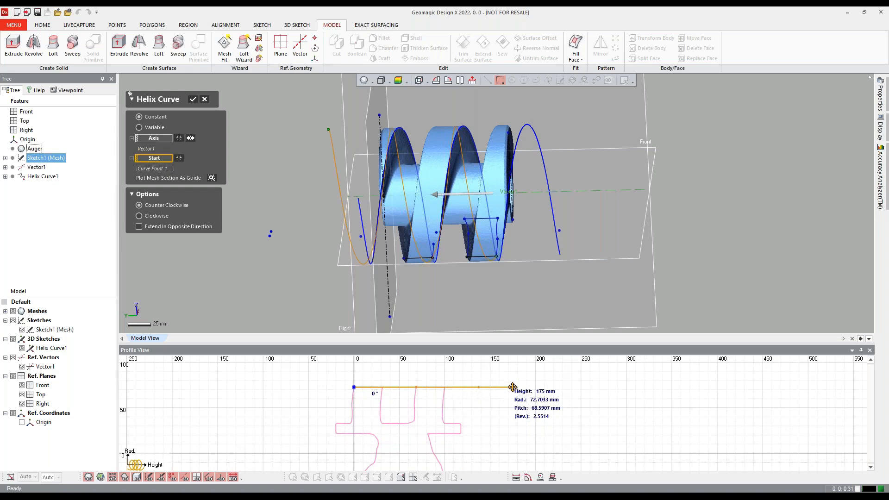
- Taper the second helix by moving its end point to a height of 170 mm and a radius of 45 mm
{"action": "left_click_drag", "start_coordinate": [513, 387], "coordinate": [509, 412]}
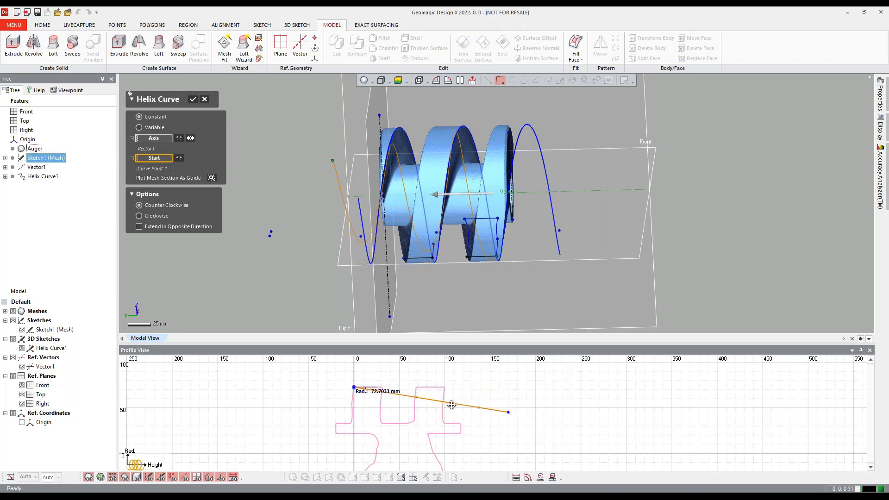
{"action": "scroll", "coordinate": [389, 399], "scroll_direction": "up", "scroll_amount": 3}
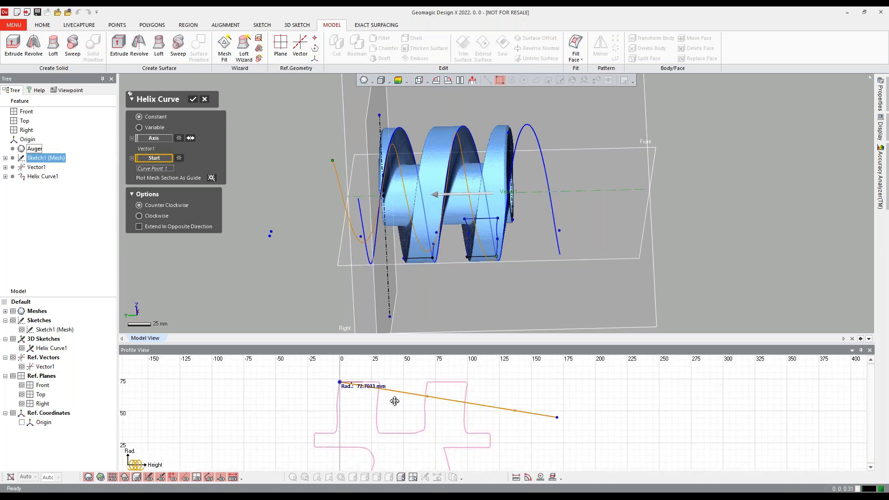
{"action": "scroll", "coordinate": [469, 431], "scroll_direction": "up", "scroll_amount": 2}
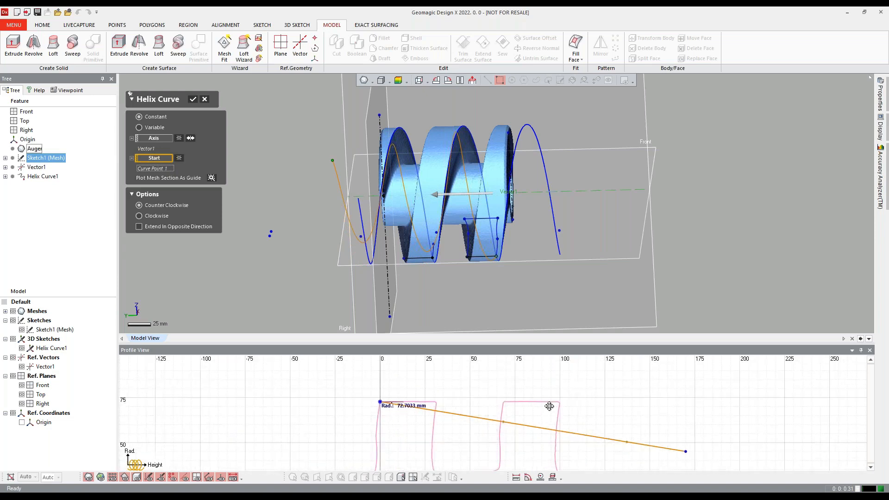
{"action": "scroll", "coordinate": [504, 404], "scroll_direction": "down", "scroll_amount": 2}
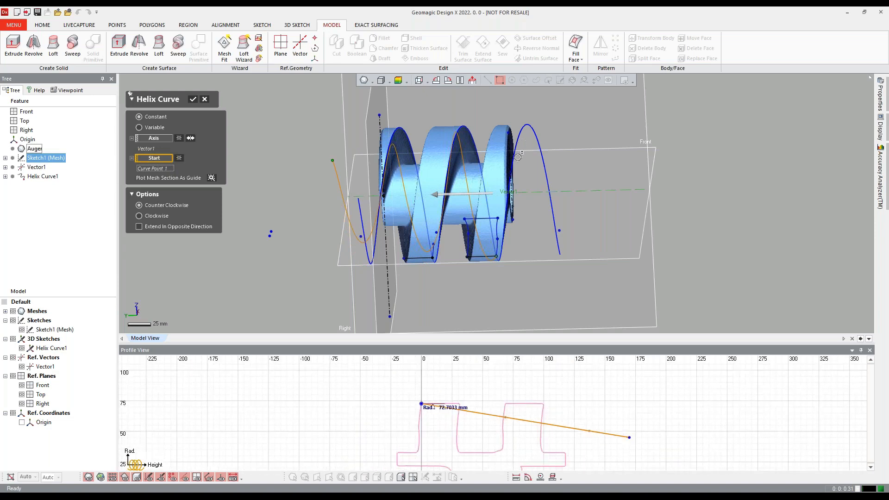
{"action": "scroll", "coordinate": [620, 419], "scroll_direction": "down", "scroll_amount": 2}
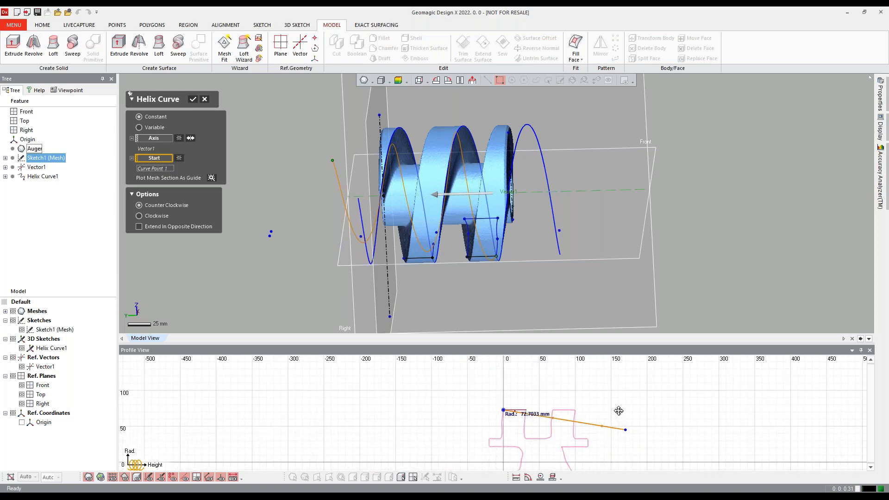
{"action": "right_click_drag", "start_coordinate": [594, 397], "coordinate": [434, 391], "text": "ctrl"}
{"action": "scroll", "coordinate": [434, 392], "scroll_direction": "up", "scroll_amount": 1}
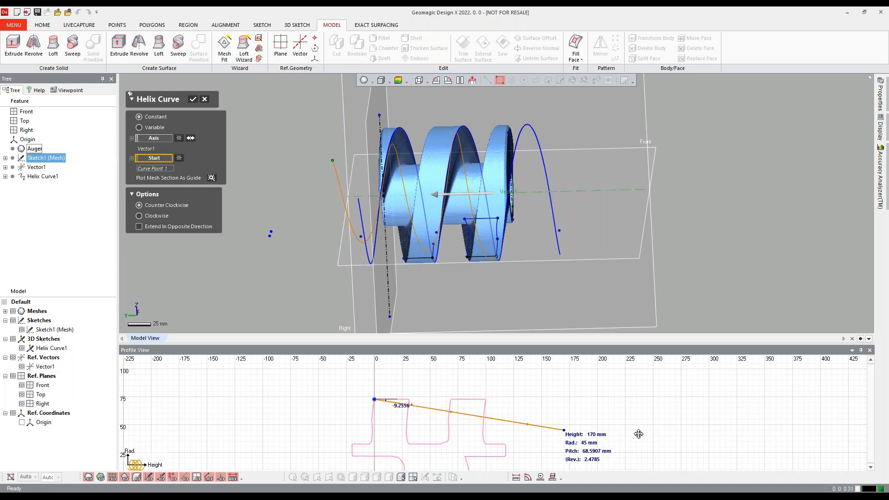
{"action": "left_click_drag", "start_coordinate": [571, 420], "coordinate": [531, 403]}
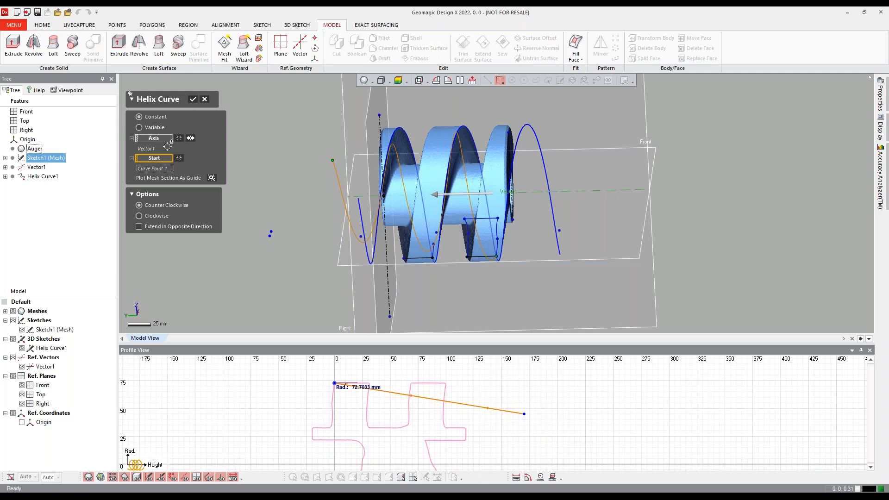
- Switch the second helix to variable and extend its end point to a height of 67.5 mm, radius 72.5 mm and pitch 40 mm
{"action": "left_click", "coordinate": [139, 128]}
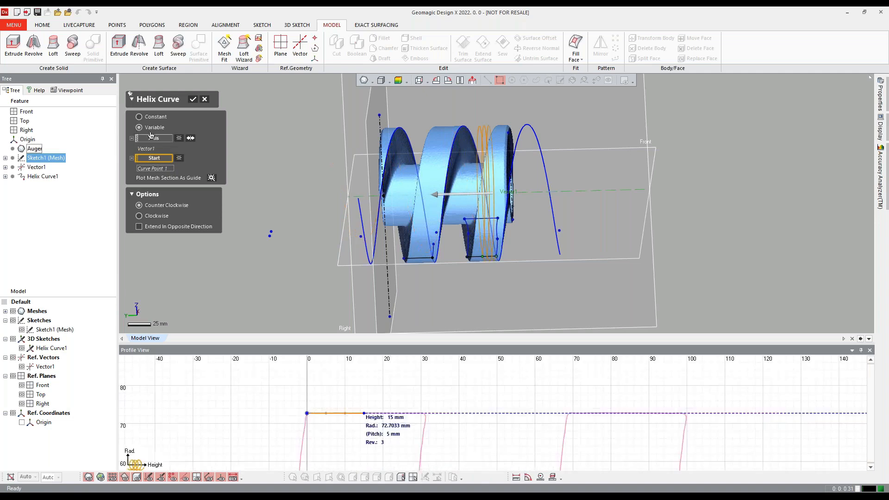
{"action": "scroll", "coordinate": [499, 405], "scroll_direction": "down", "scroll_amount": 3}
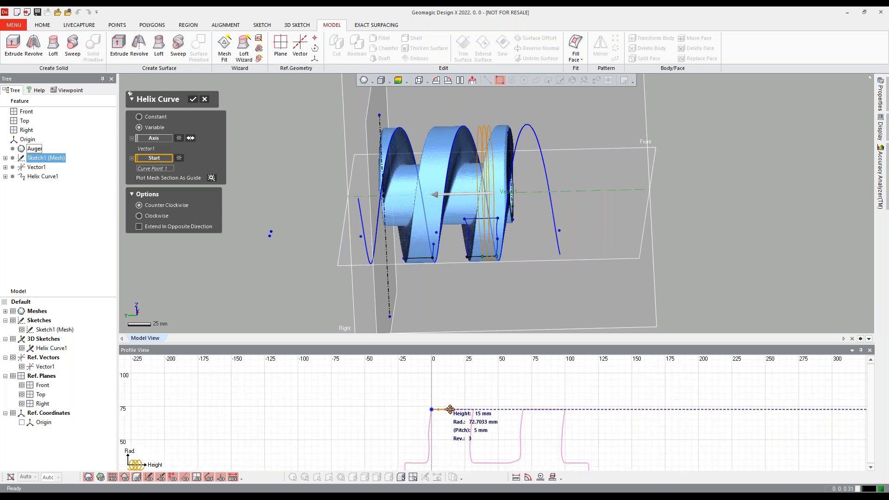
{"action": "left_click_drag", "start_coordinate": [451, 410], "coordinate": [521, 409]}
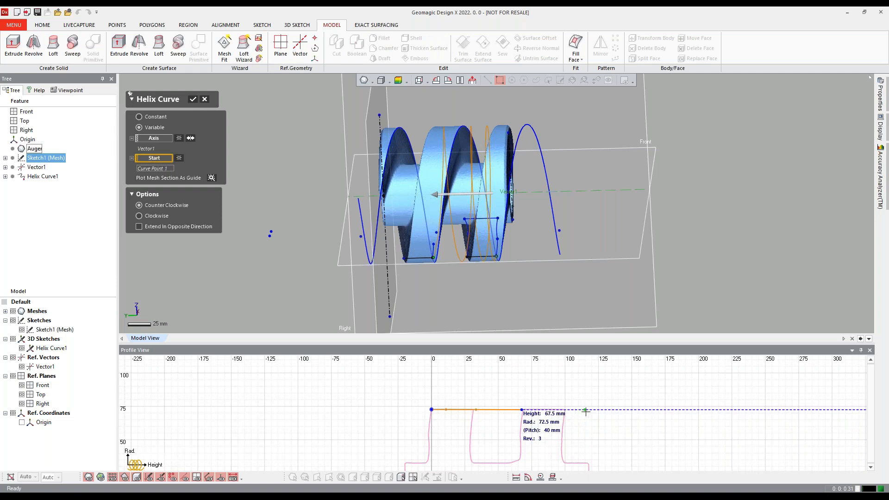
- Add a tapered segment to the helix profile, ending at a height of about 120 mm and a radius of about 43 mm
{"action": "left_click_drag", "start_coordinate": [590, 411], "coordinate": [592, 450]}
{"action": "scroll", "coordinate": [603, 429], "scroll_direction": "down", "scroll_amount": 3}
{"action": "middle_click_drag", "start_coordinate": [603, 423], "coordinate": [442, 400]}
{"action": "scroll", "coordinate": [442, 400], "scroll_direction": "down", "scroll_amount": 2}
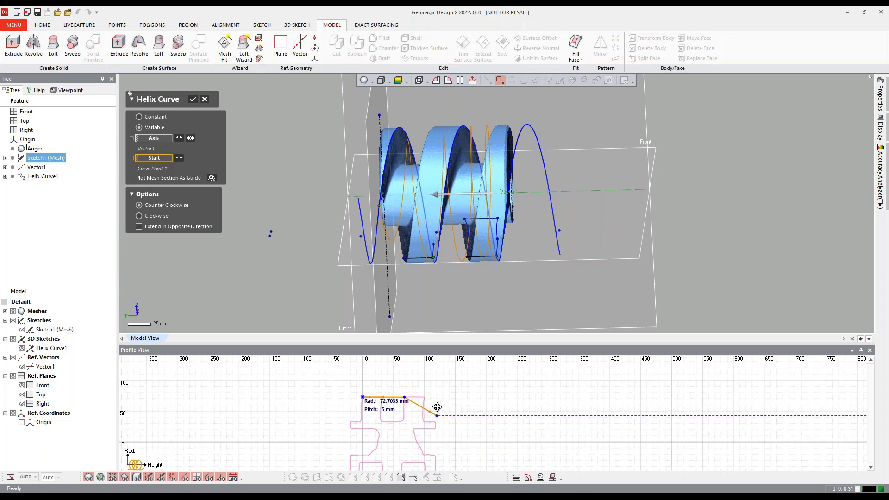
{"action": "middle_click_drag", "start_coordinate": [365, 456], "coordinate": [429, 436]}
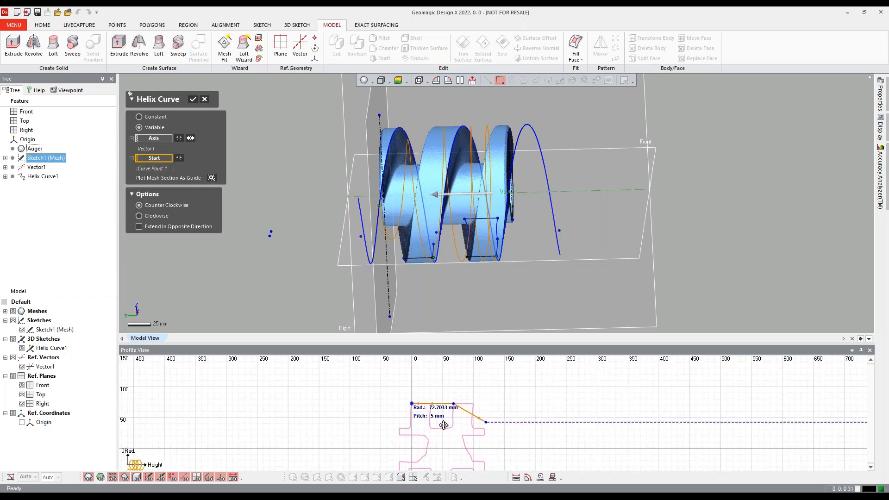
- Set the height of the helix profile's middle point to 68 mm
{"action": "scroll", "coordinate": [498, 405], "scroll_direction": "up", "scroll_amount": 1}
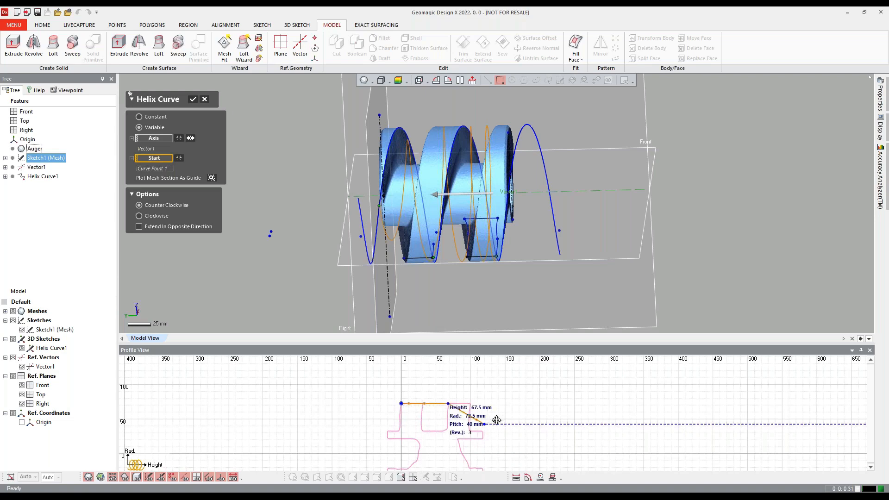
{"action": "scroll", "coordinate": [462, 402], "scroll_direction": "up", "scroll_amount": 2}
{"action": "scroll", "coordinate": [463, 402], "scroll_direction": "up", "scroll_amount": 2}
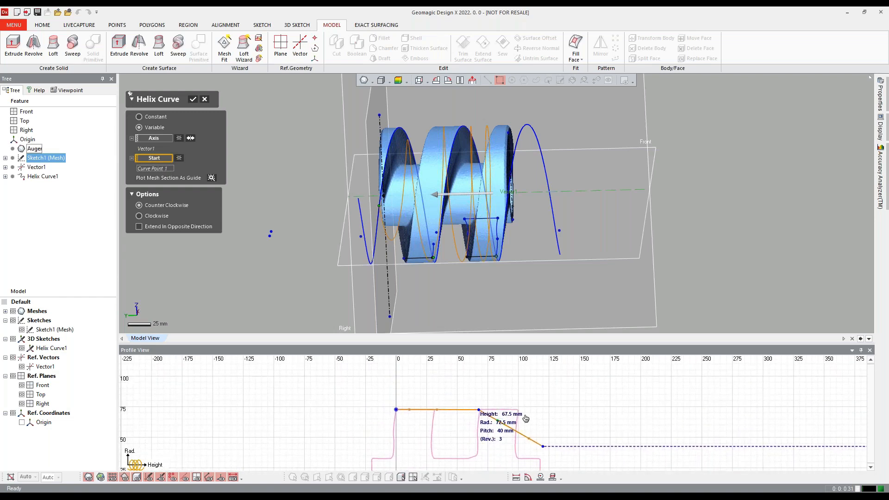
{"action": "scroll", "coordinate": [519, 418], "scroll_direction": "up", "scroll_amount": 4}
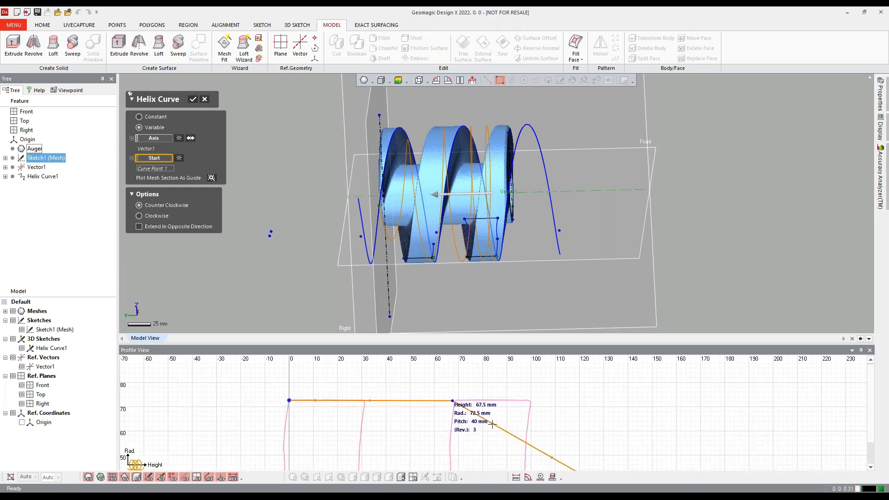
{"action": "double_click", "coordinate": [477, 399]}
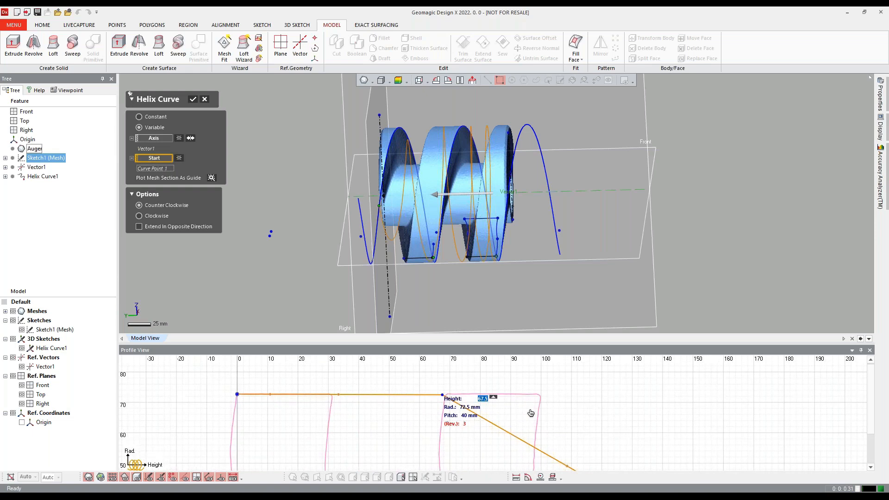
{"action": "left_click", "coordinate": [466, 441]}
{"action": "key", "text": "BackSpace"}
{"action": "type", "text": "68"}
{"action": "key", "text": "Return"}
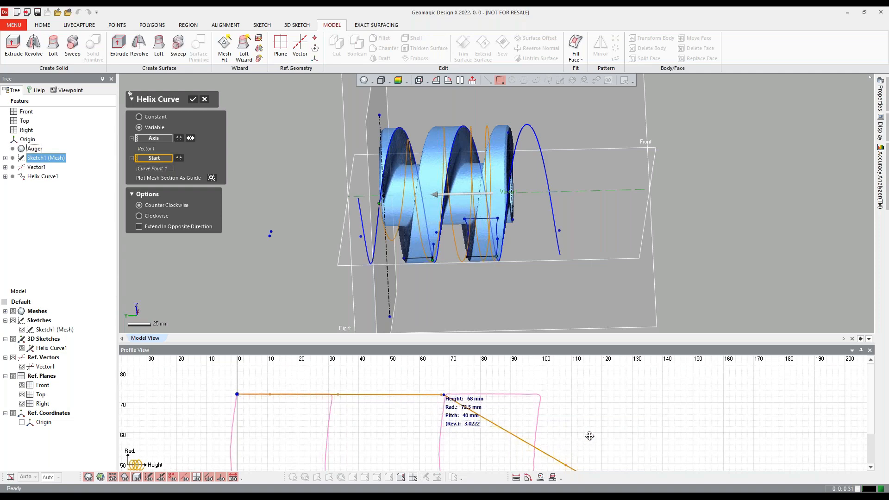
- Move the tapered segment's end point to a height of 120 mm and a radius of 60 mm
{"action": "scroll", "coordinate": [598, 429], "scroll_direction": "down", "scroll_amount": 4}
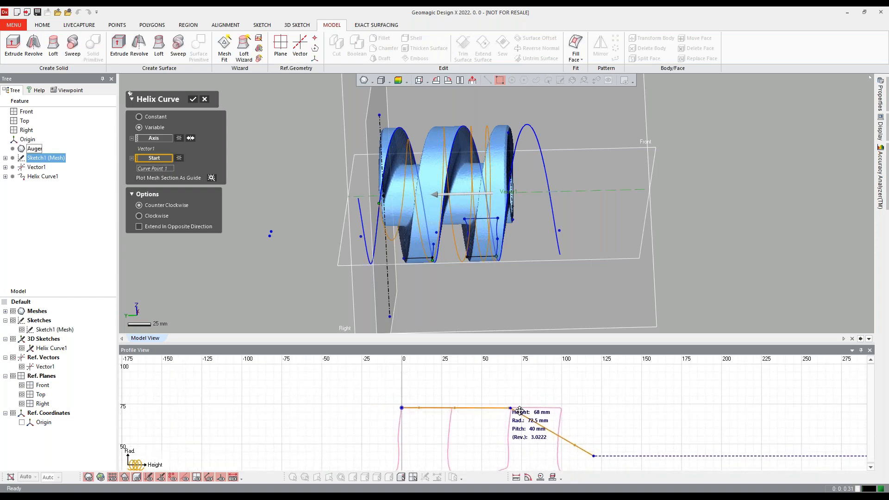
{"action": "scroll", "coordinate": [401, 204], "scroll_direction": "down", "scroll_amount": 2}
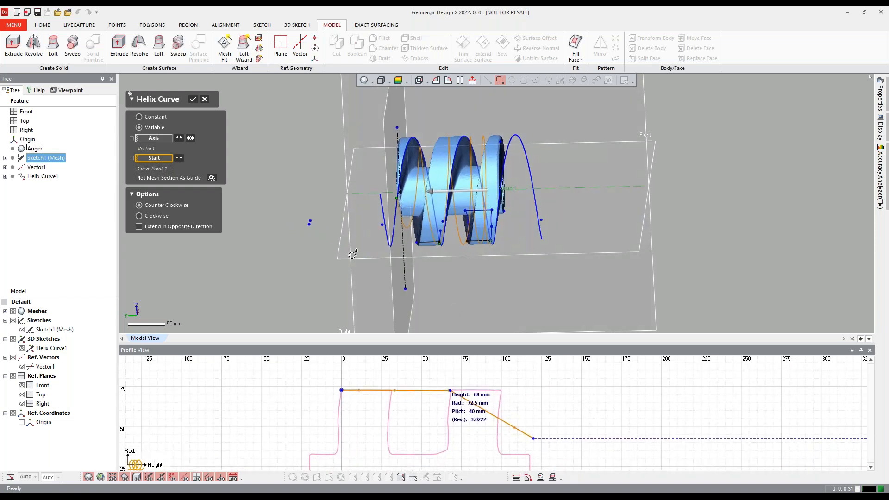
{"action": "left_click", "coordinate": [535, 437]}
{"action": "left_click_drag", "start_coordinate": [533, 439], "coordinate": [535, 410]}
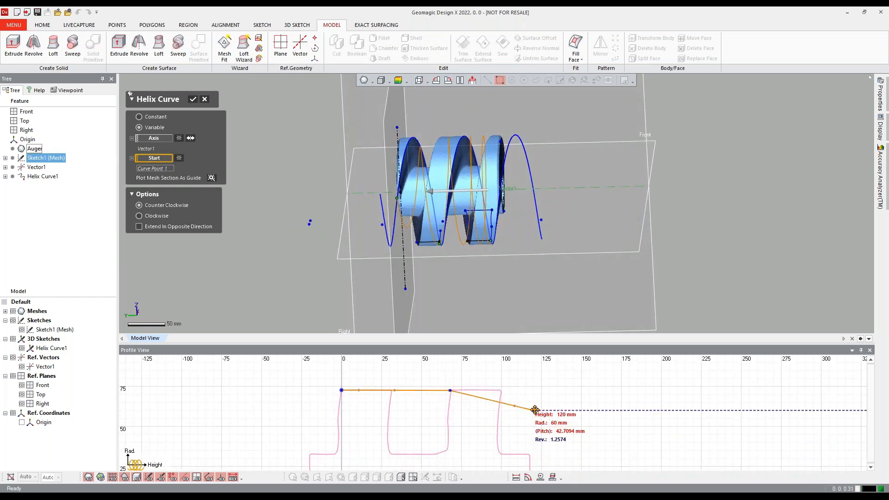
- Try an extended taper with an intermediate point at 117.5 mm height and 62.5 mm radius, and remove the segments beyond 68 mm
{"action": "left_click", "coordinate": [498, 400]}
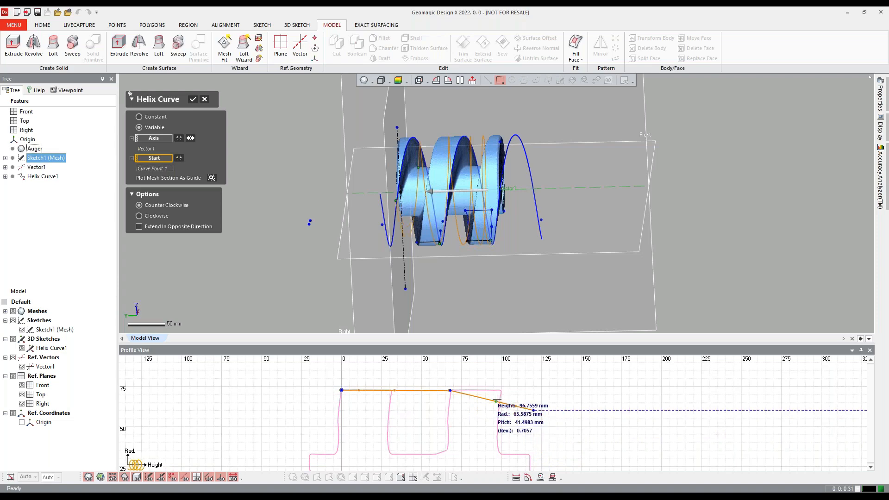
{"action": "left_click_drag", "start_coordinate": [497, 401], "coordinate": [621, 418]}
{"action": "left_click_drag", "start_coordinate": [522, 386], "coordinate": [530, 406]}
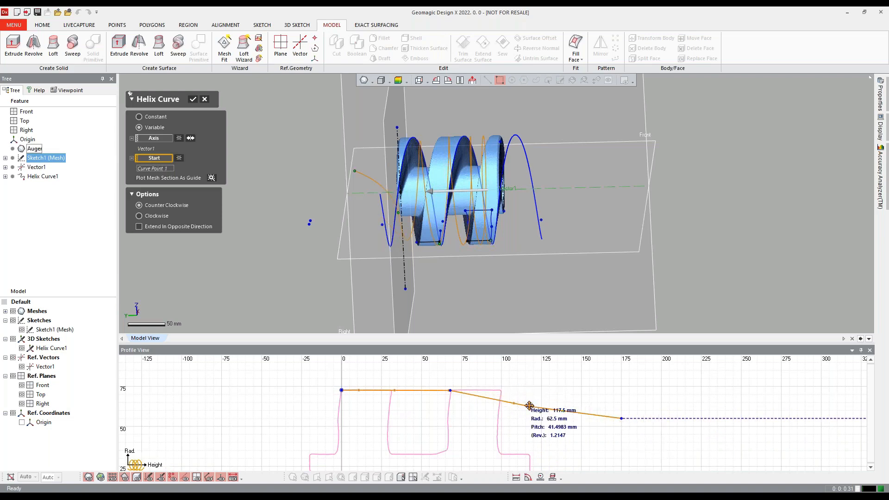
{"action": "left_click_drag", "start_coordinate": [621, 420], "coordinate": [450, 391]}
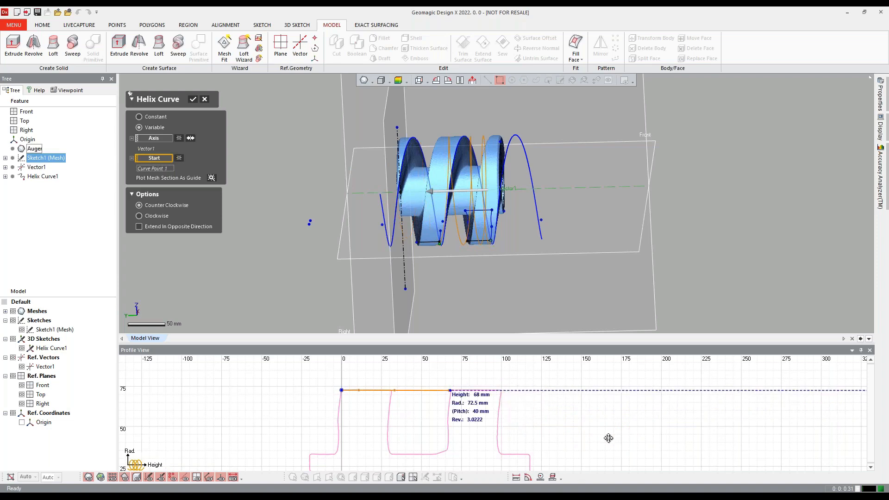
- Insert a profile point at a height of 35 mm and a radius of 80 mm, and discard the second helix
{"action": "scroll", "coordinate": [518, 411], "scroll_direction": "down", "scroll_amount": 3}
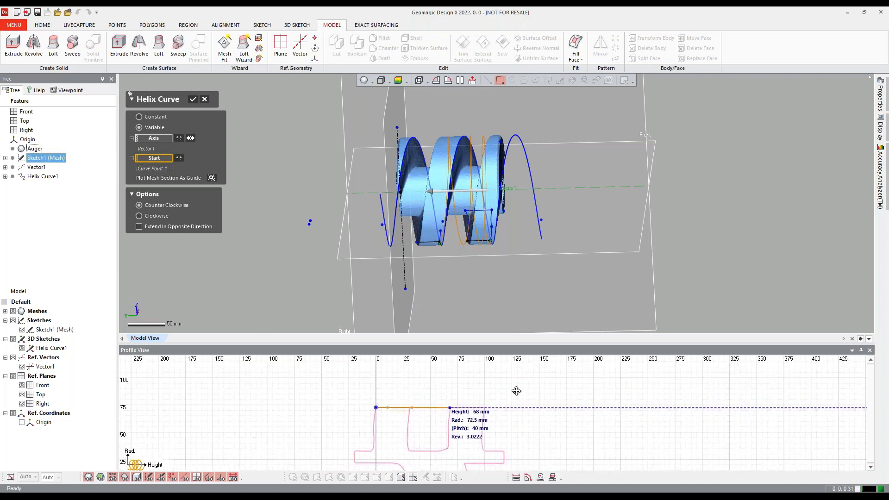
{"action": "left_click", "coordinate": [413, 409]}
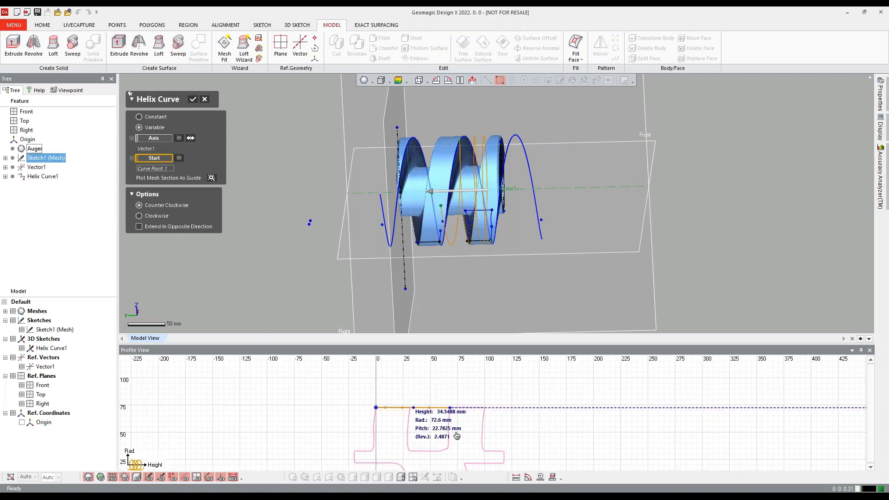
{"action": "left_click_drag", "start_coordinate": [414, 407], "coordinate": [413, 399]}
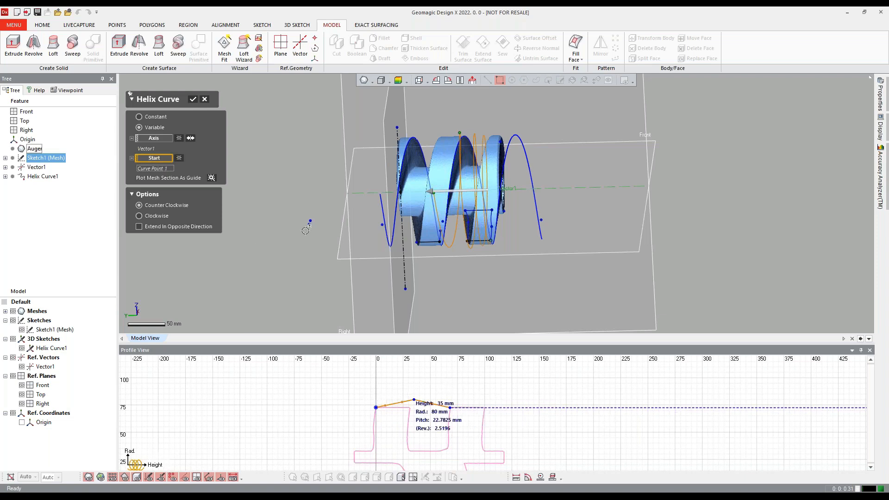
{"action": "left_click", "coordinate": [205, 101]}
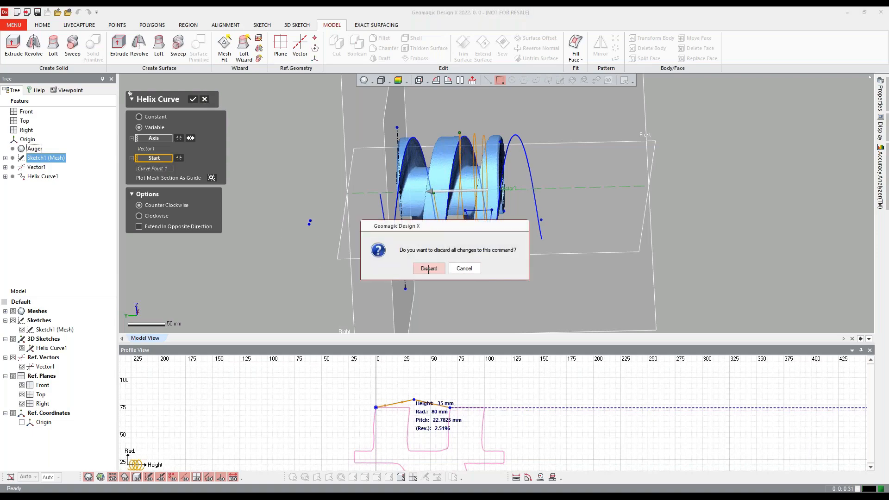
{"action": "left_click", "coordinate": [429, 269]}
- Hide the auger mesh to inspect the helix curve and flight sketch on their own, and show the mesh again
{"action": "left_click", "coordinate": [41, 176]}
{"action": "right_click_drag", "start_coordinate": [232, 233], "coordinate": [501, 278]}
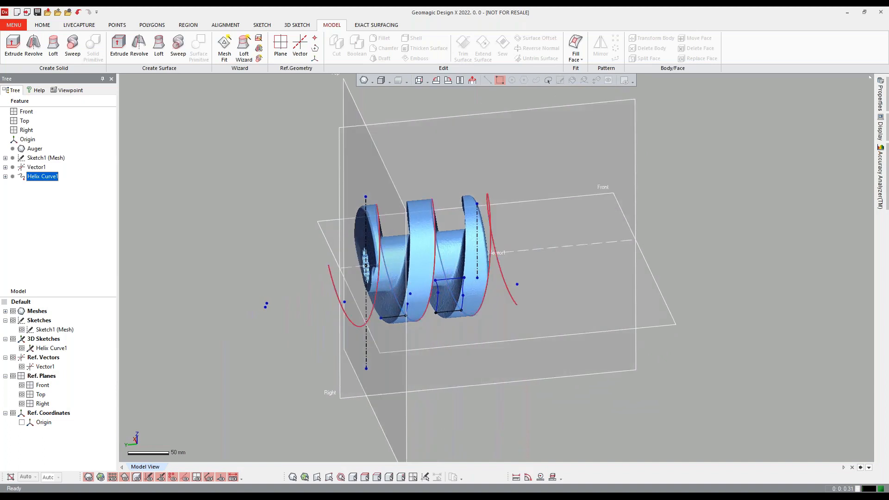
{"action": "key", "text": "ctrl+5"}
{"action": "key", "text": "ctrl+1"}
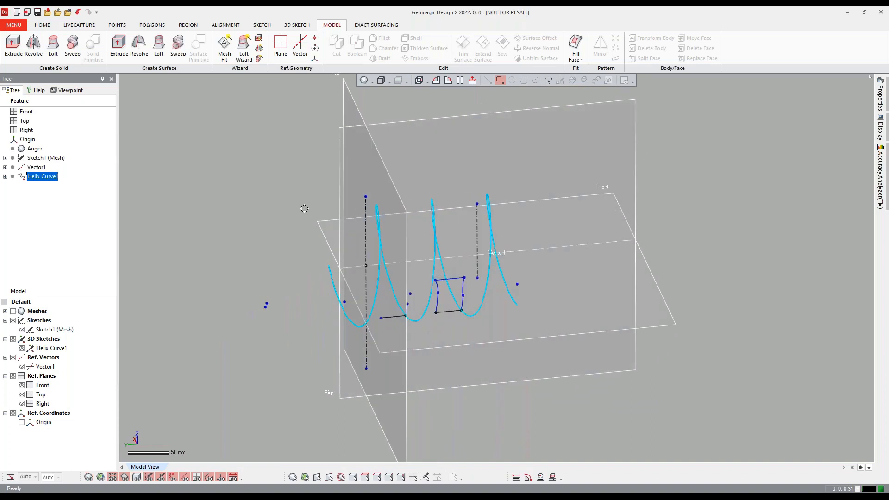
{"action": "key", "text": "ctrl+1"}
{"action": "key", "text": "Escape"}
{"action": "right_click_drag", "start_coordinate": [500, 278], "coordinate": [480, 266]}
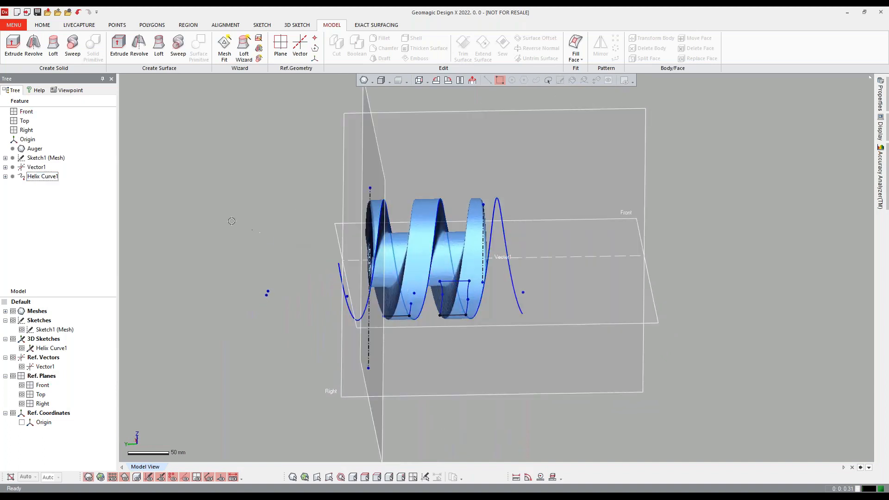
{"action": "right_click_drag", "start_coordinate": [231, 221], "coordinate": [247, 230]}
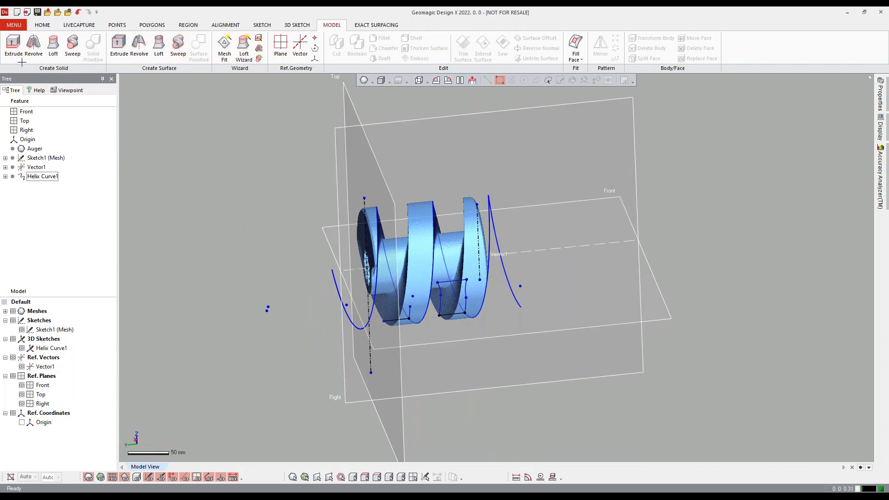
- Set up a solid sweep of the closed flight profile loop along the helix curve
{"action": "left_click", "coordinate": [72, 45]}
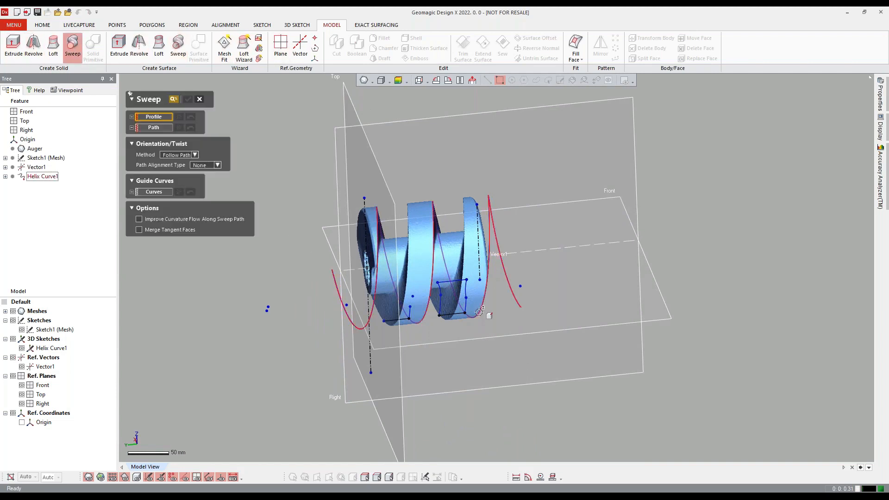
{"action": "left_click", "coordinate": [457, 299]}
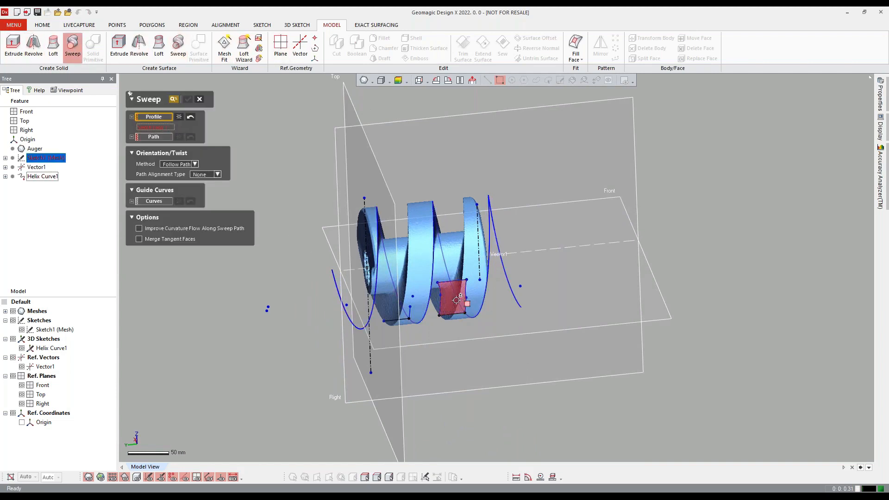
{"action": "left_click", "coordinate": [154, 138]}
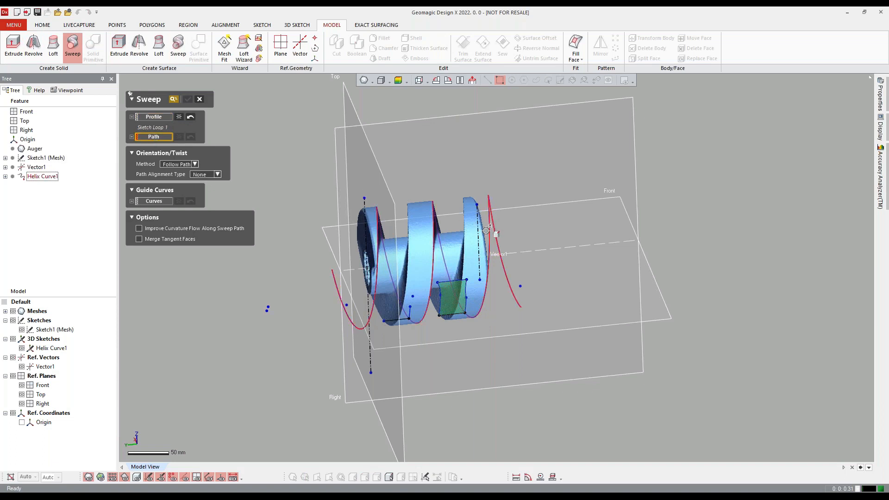
{"action": "left_click", "coordinate": [520, 304]}
{"action": "right_click_drag", "start_coordinate": [524, 301], "coordinate": [504, 303]}
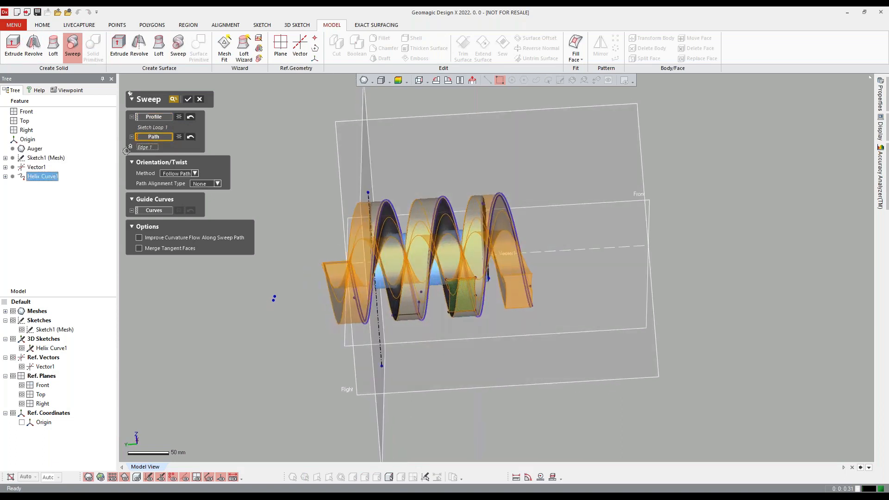
{"action": "right_click_drag", "start_coordinate": [294, 236], "coordinate": [311, 237], "text": "ctrl"}
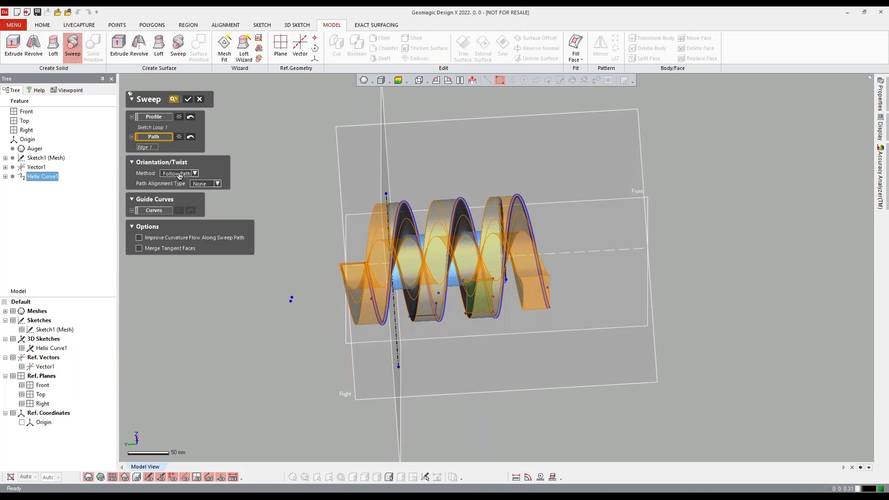
- Review the sweep's orientation methods and path alignment types, and examine the previewed flight around the auger
{"action": "left_click", "coordinate": [179, 174]}
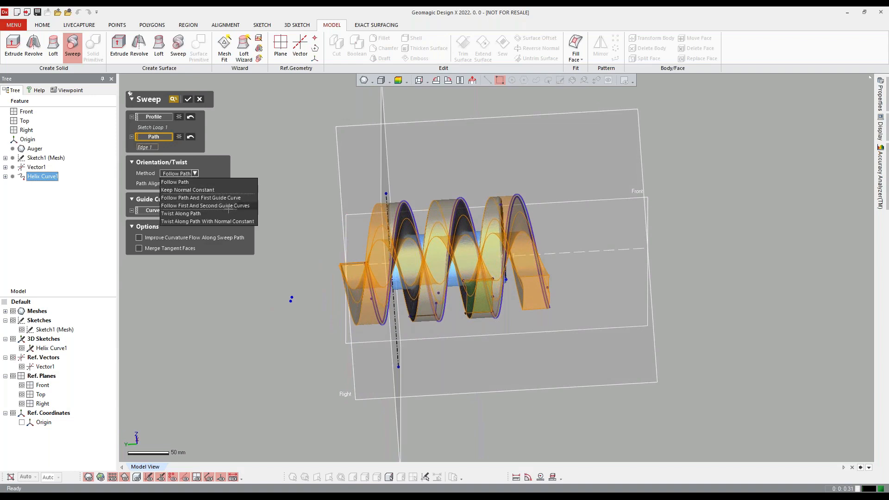
{"action": "left_click", "coordinate": [197, 174]}
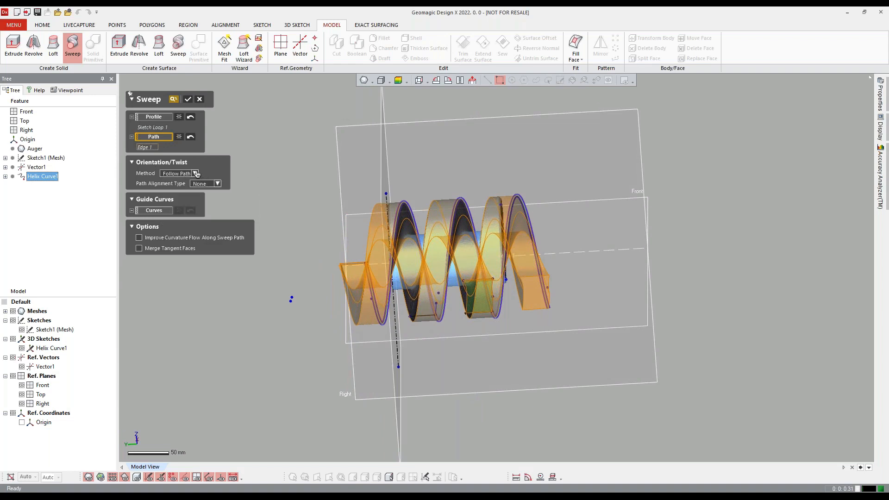
{"action": "left_click", "coordinate": [217, 185]}
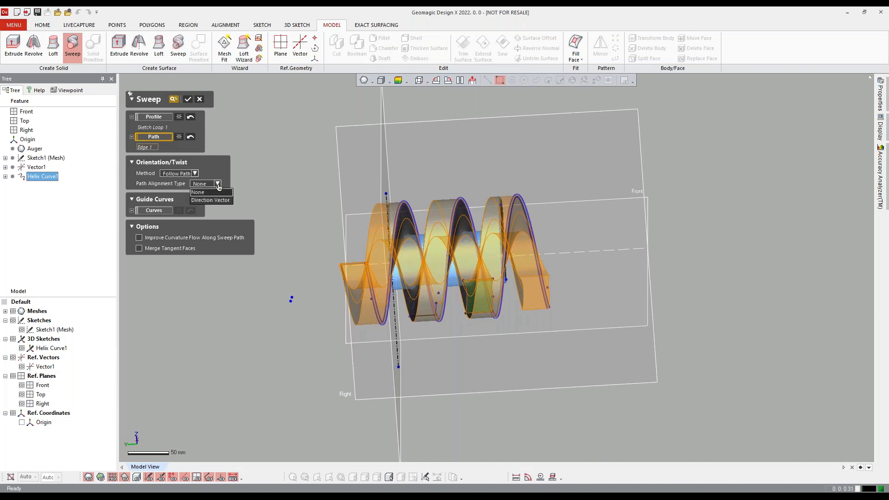
{"action": "left_click", "coordinate": [271, 187]}
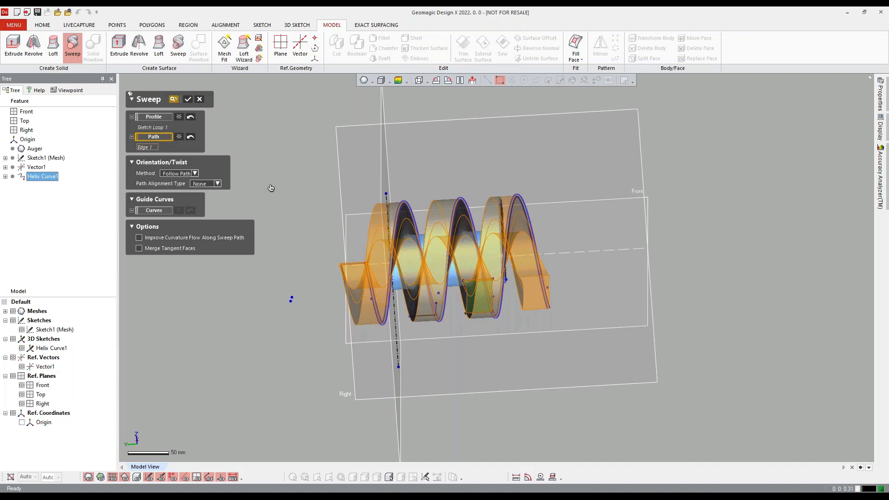
{"action": "right_click_drag", "start_coordinate": [317, 244], "coordinate": [330, 262]}
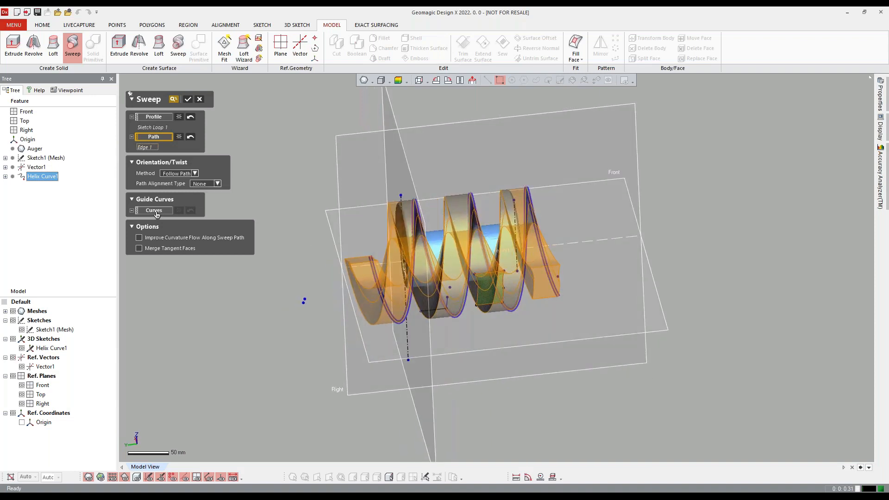
{"action": "right_click_drag", "start_coordinate": [529, 277], "coordinate": [551, 265]}
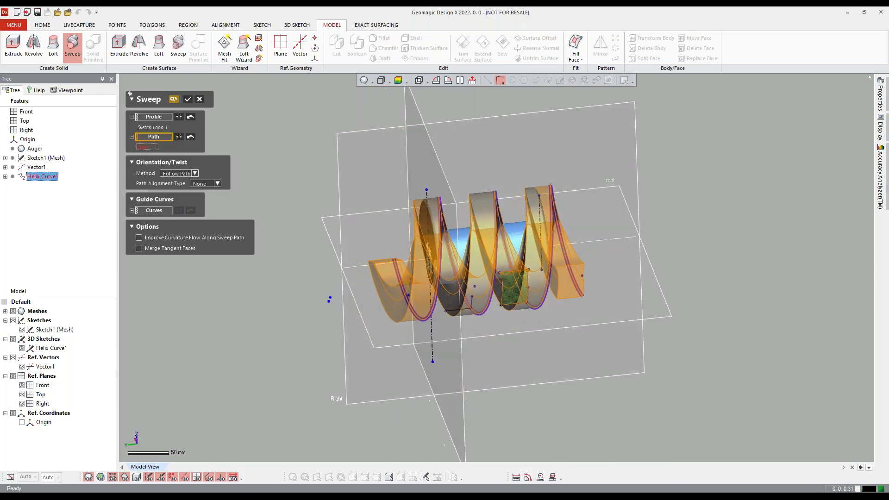
- Create the solid sweep of the flight profile along the helix curve, and reopen the sweep for editing
{"action": "mouse_move", "coordinate": [380, 204]}
{"action": "right_mouse_down"}
{"action": "mouse_move", "coordinate": [402, 228]}
{"action": "mouse_move", "coordinate": [376, 206]}
{"action": "right_mouse_up"}
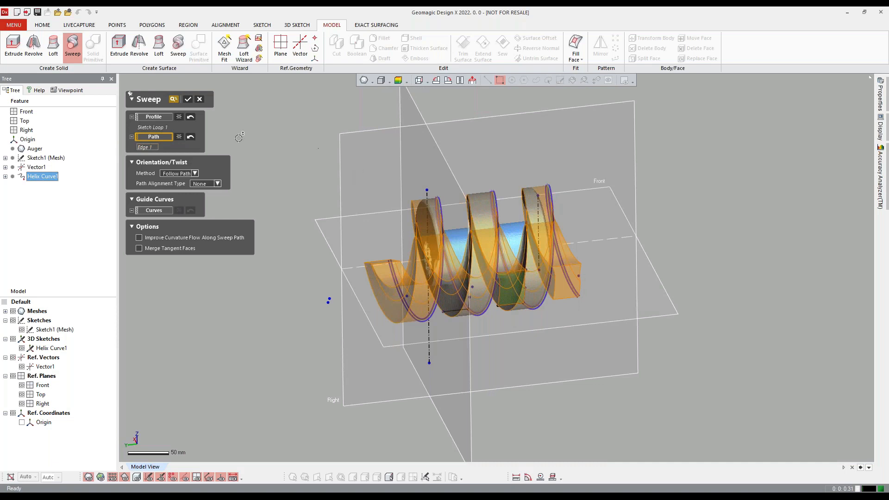
{"action": "left_click", "coordinate": [188, 99]}
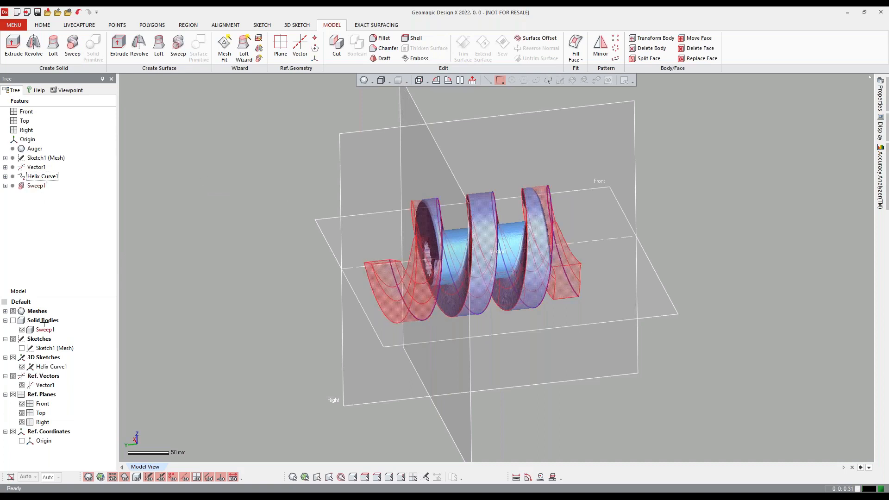
{"action": "left_click", "coordinate": [35, 186]}
{"action": "double_click", "coordinate": [35, 186]}
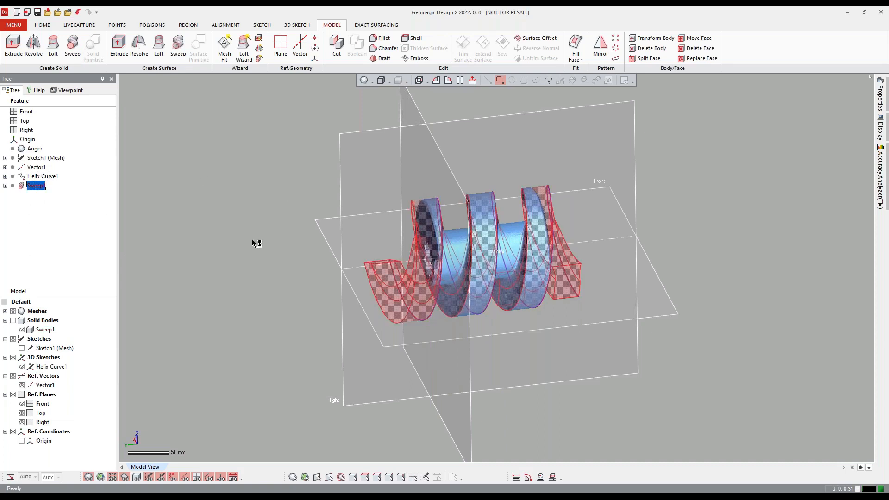
- Show the deviation colour map on the sweep preview and hide the auger mesh
{"action": "right_click_drag", "start_coordinate": [477, 250], "coordinate": [304, 127]}
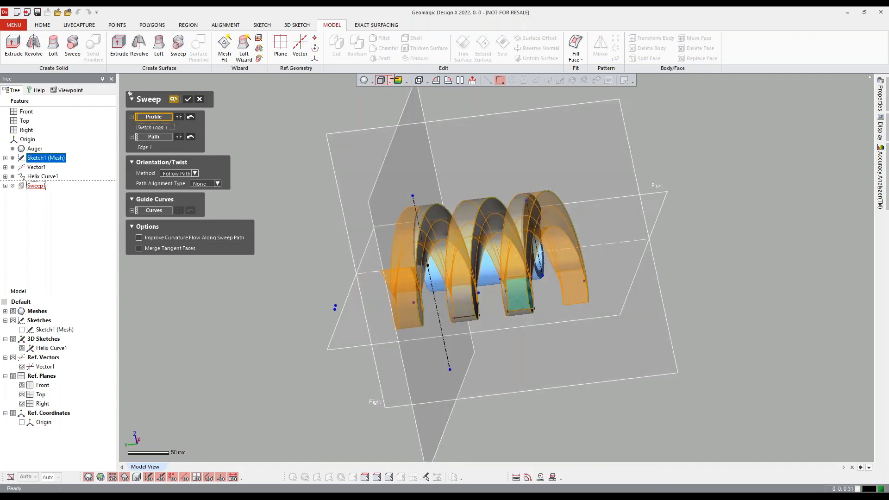
{"action": "left_click", "coordinate": [398, 81]}
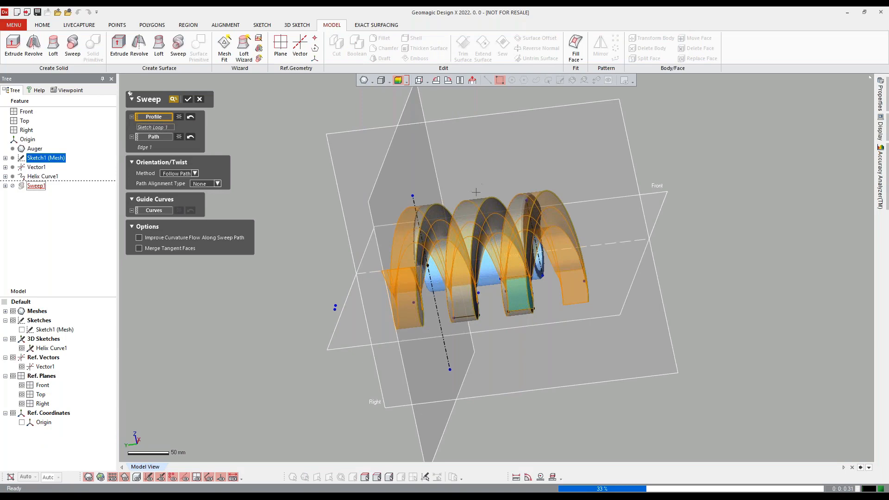
{"action": "key", "text": "ctrl+1"}
{"action": "right_click_drag", "start_coordinate": [463, 226], "coordinate": [616, 252]}
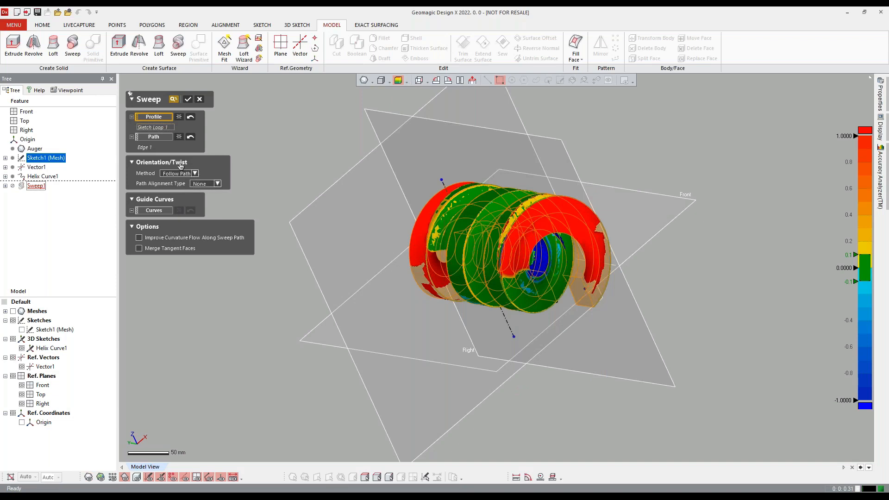
- Examine the deviation colours on the flight's faces and both ends from all around, and accept the sweep
{"action": "right_click_drag", "start_coordinate": [314, 269], "coordinate": [494, 218]}
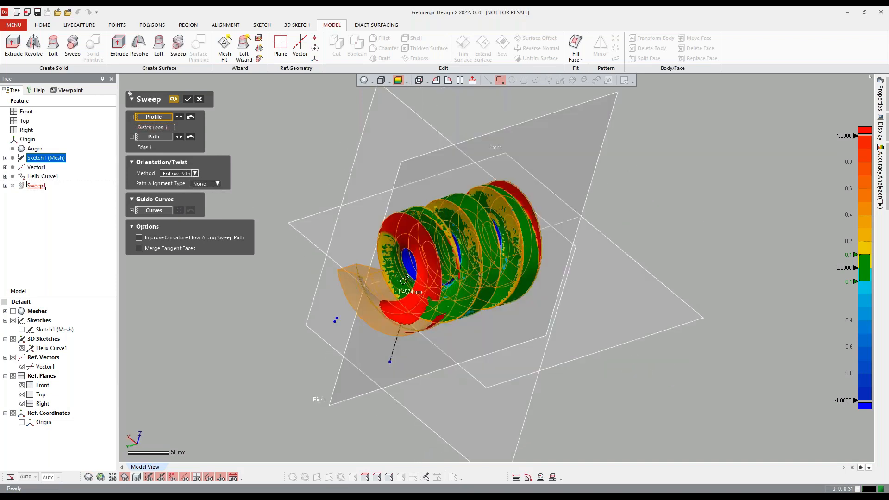
{"action": "right_click_drag", "start_coordinate": [681, 300], "coordinate": [564, 234]}
{"action": "right_click_drag", "start_coordinate": [596, 276], "coordinate": [442, 328]}
{"action": "right_click_drag", "start_coordinate": [436, 297], "coordinate": [509, 229]}
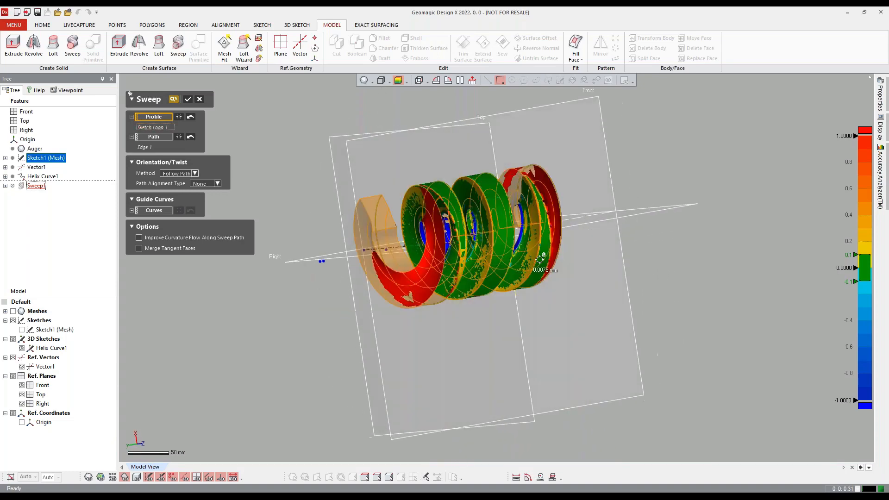
{"action": "scroll", "coordinate": [665, 263], "scroll_direction": "up", "scroll_amount": 3}
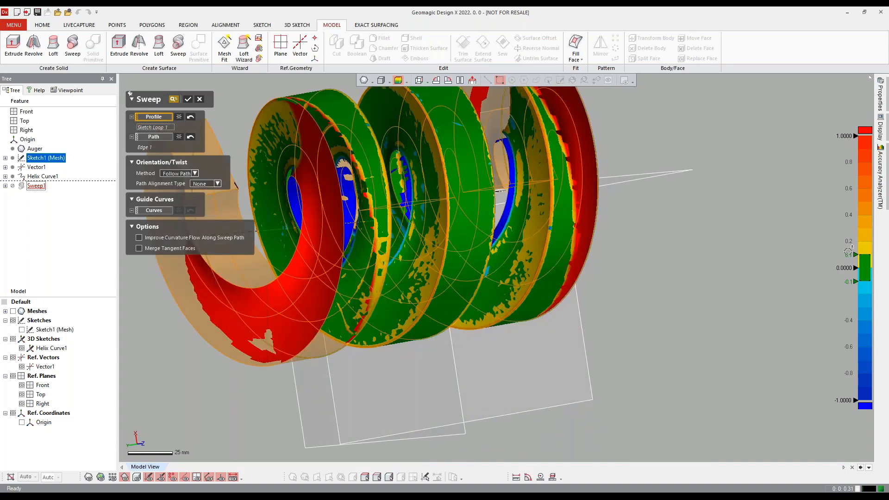
{"action": "right_click_drag", "start_coordinate": [540, 218], "coordinate": [680, 266]}
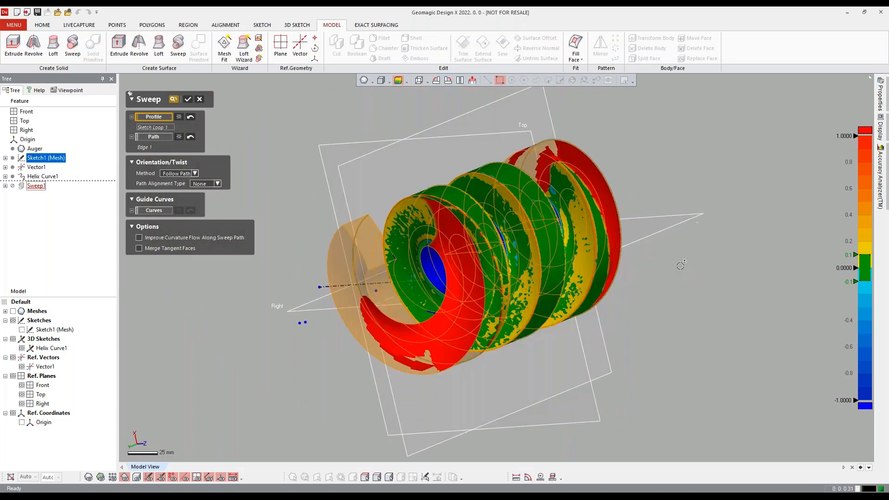
{"action": "right_click_drag", "start_coordinate": [573, 247], "coordinate": [573, 272]}
{"action": "right_click_drag", "start_coordinate": [622, 310], "coordinate": [672, 302]}
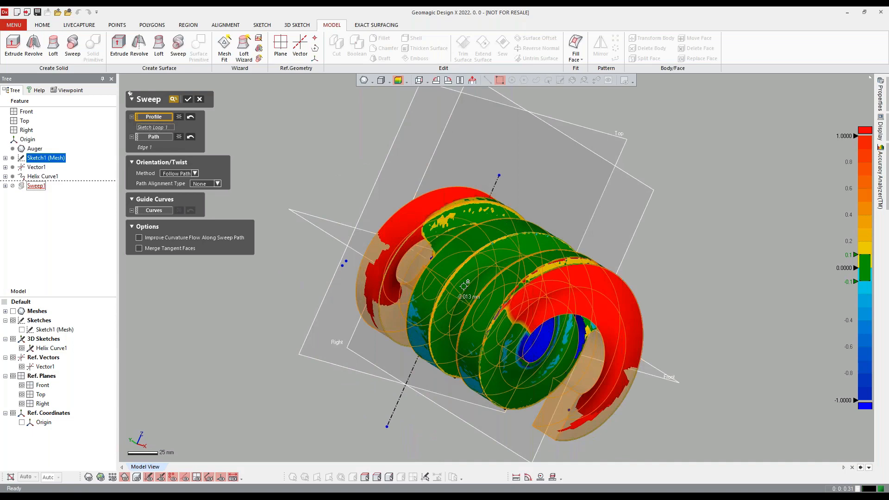
{"action": "right_click_drag", "start_coordinate": [397, 295], "coordinate": [636, 263]}
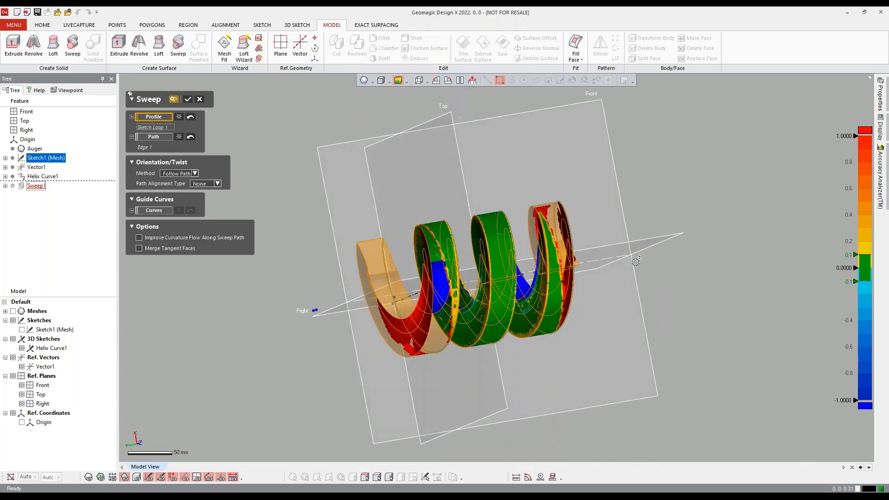
{"action": "right_click_drag", "start_coordinate": [617, 214], "coordinate": [648, 264]}
{"action": "left_click", "coordinate": [188, 100]}
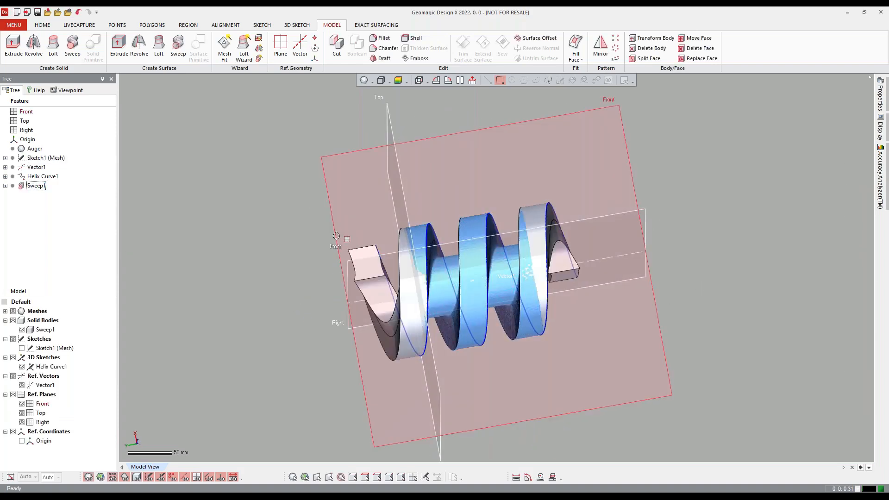
- Hide the helix curve, the axis vector and the Front, Top and Right reference planes
{"action": "right_click_drag", "start_coordinate": [230, 276], "coordinate": [407, 322]}
{"action": "left_click", "coordinate": [20, 366]}
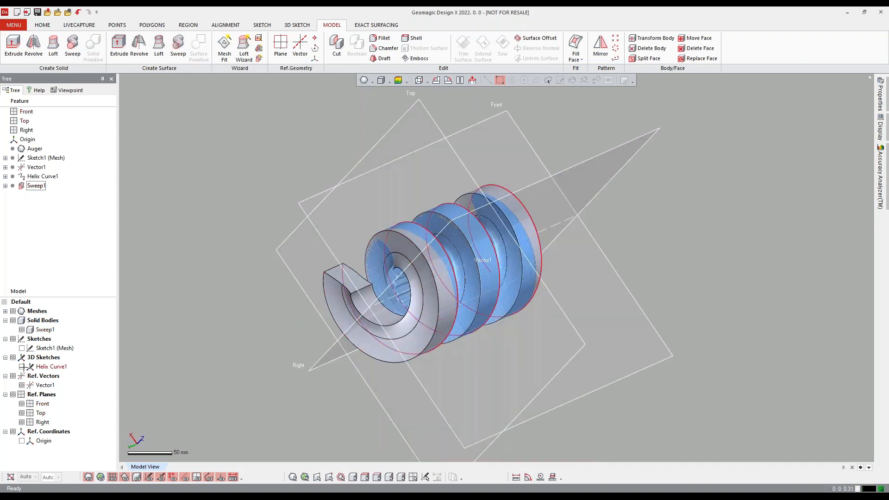
{"action": "left_click", "coordinate": [21, 385]}
{"action": "left_click", "coordinate": [22, 403]}
{"action": "left_click", "coordinate": [21, 413]}
{"action": "left_click", "coordinate": [21, 422]}
{"action": "right_click_drag", "start_coordinate": [493, 300], "coordinate": [281, 240]}
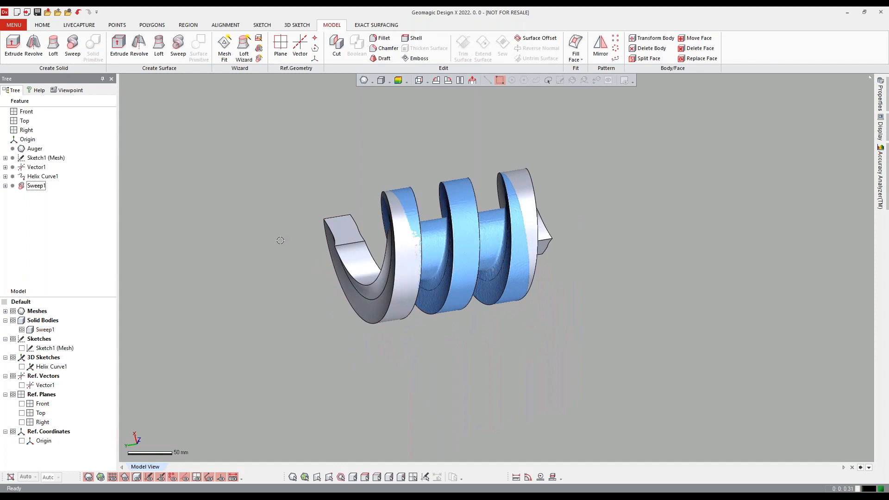
- Show the mesh sketch together with the swept solid, and hide the auger mesh
{"action": "left_click", "coordinate": [53, 348]}
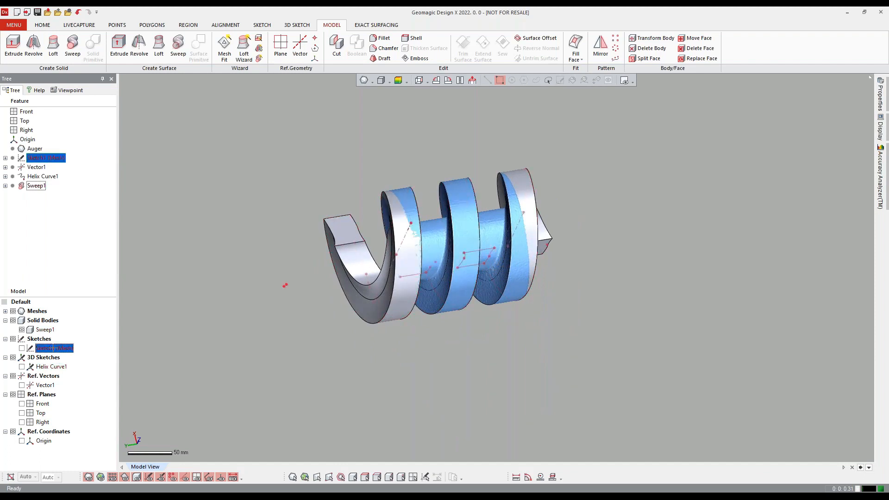
{"action": "left_click", "coordinate": [22, 349]}
{"action": "right_click_drag", "start_coordinate": [249, 239], "coordinate": [326, 193]}
{"action": "key", "text": "ctrl+1"}
{"action": "key", "text": "ctrl+5"}
{"action": "key", "text": "ctrl+5"}
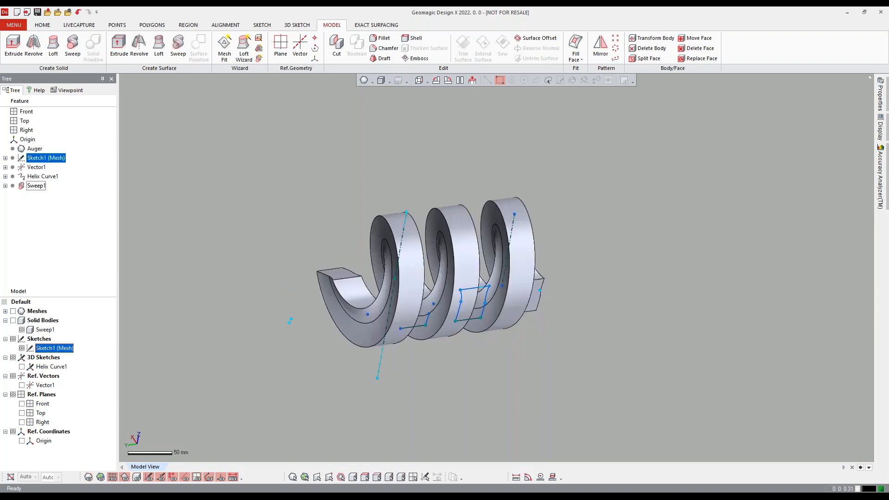
- Start a regular sketch on the Right plane
{"action": "left_click", "coordinate": [42, 422]}
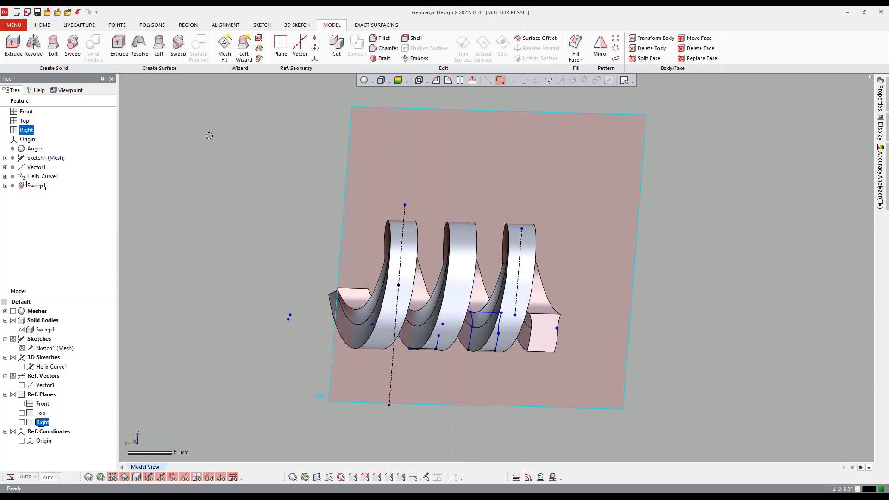
{"action": "right_click_drag", "start_coordinate": [280, 144], "coordinate": [391, 187]}
{"action": "right_click_drag", "start_coordinate": [349, 216], "coordinate": [349, 142]}
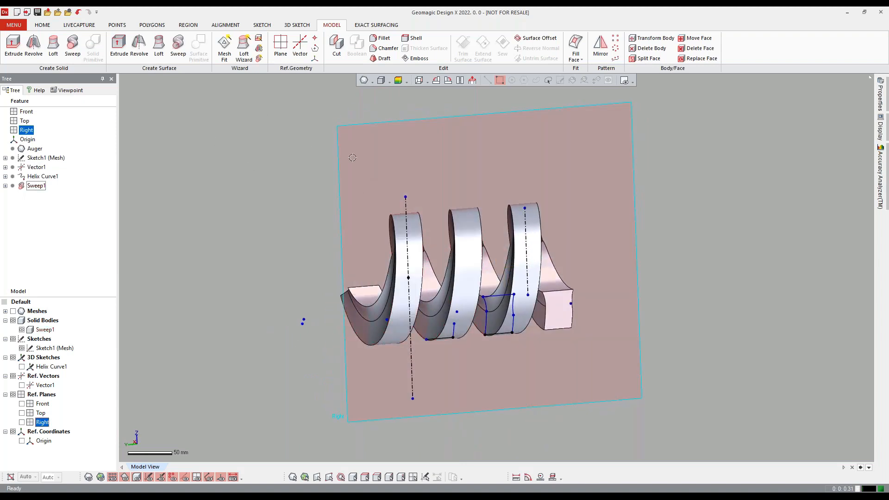
{"action": "left_click", "coordinate": [262, 25]}
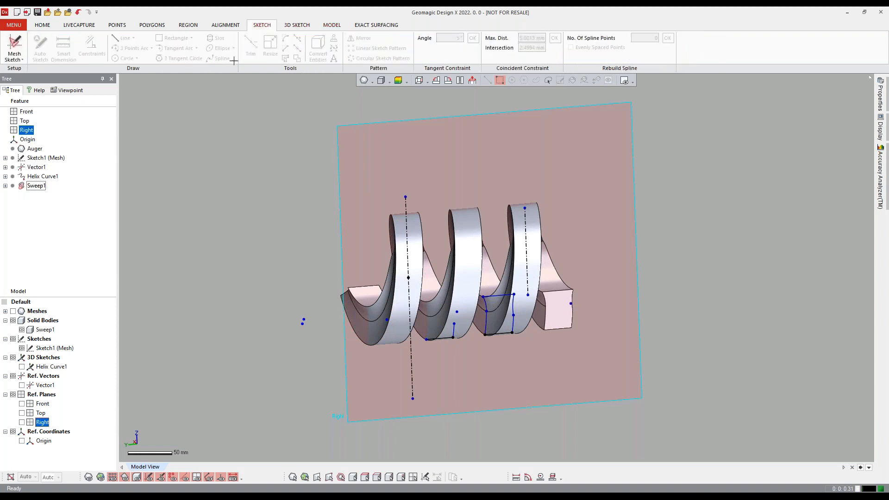
{"action": "left_click", "coordinate": [17, 59]}
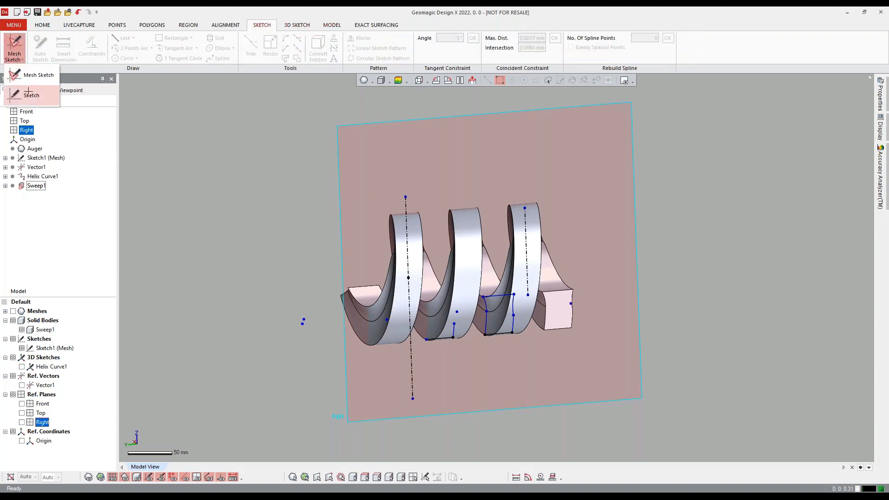
{"action": "left_click", "coordinate": [29, 94]}
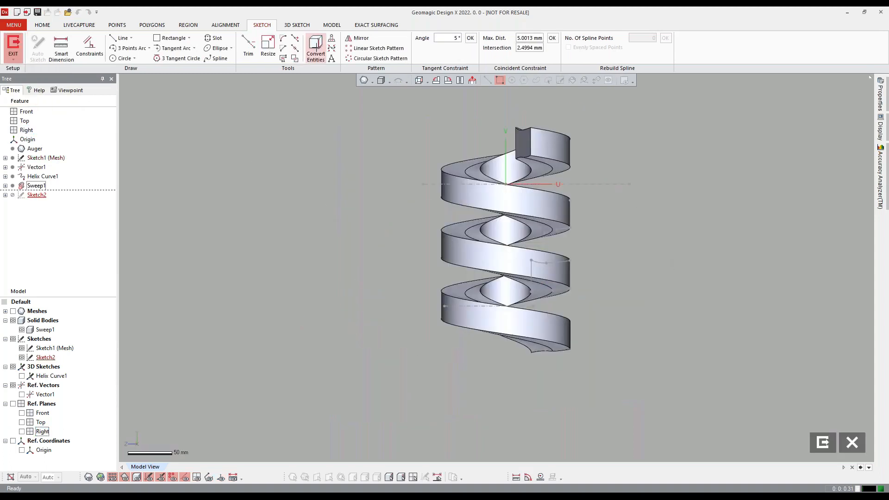
- Convert the two dash-dotted end lines of the mesh sketch into entities of the new sketch
{"action": "left_click", "coordinate": [316, 49]}
{"action": "left_click", "coordinate": [611, 185]}
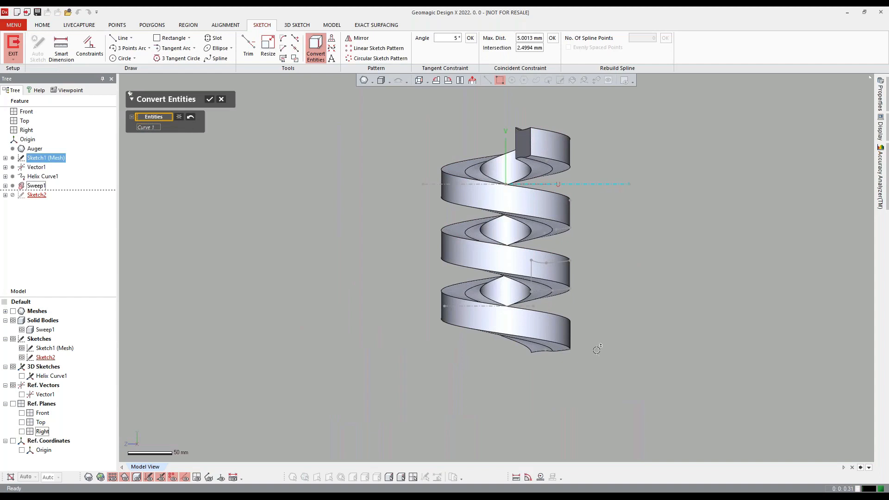
{"action": "left_click", "coordinate": [470, 306]}
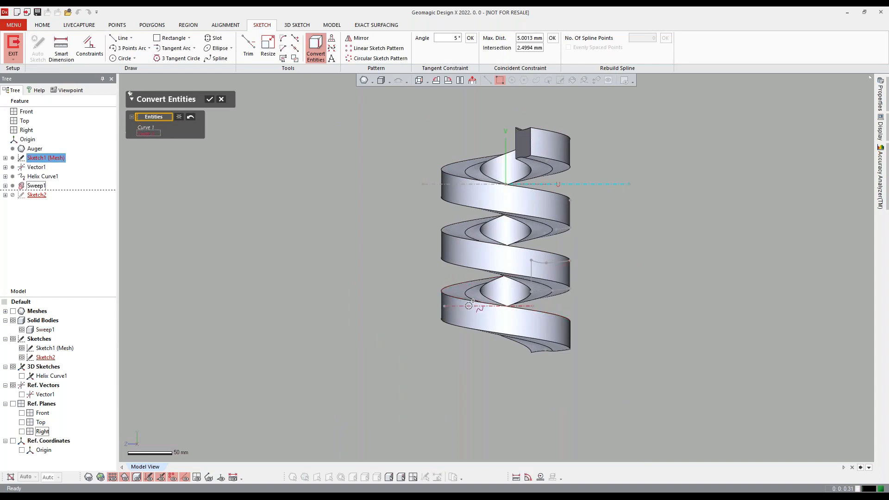
{"action": "left_click", "coordinate": [208, 101]}
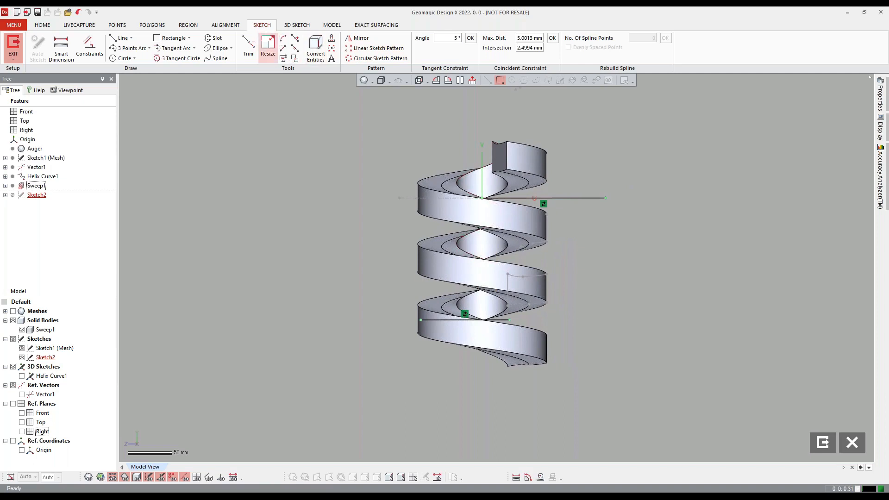
- Extend both converted end lines beyond the flight's outer diameter on each side, and finish the sketch
{"action": "left_click", "coordinate": [268, 44]}
{"action": "left_click_drag", "start_coordinate": [482, 198], "coordinate": [366, 199]}
{"action": "left_click_drag", "start_coordinate": [421, 320], "coordinate": [388, 320]}
{"action": "left_click_drag", "start_coordinate": [513, 320], "coordinate": [615, 320]}
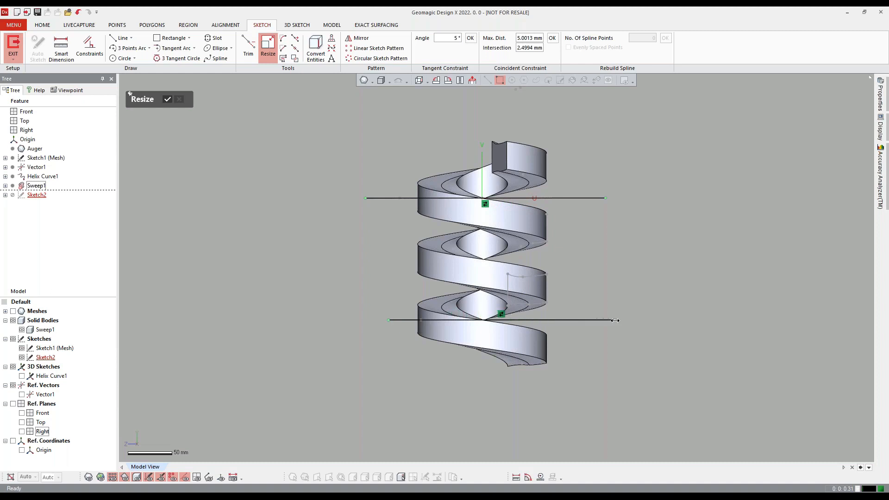
{"action": "left_click", "coordinate": [169, 103]}
{"action": "left_click", "coordinate": [14, 45]}
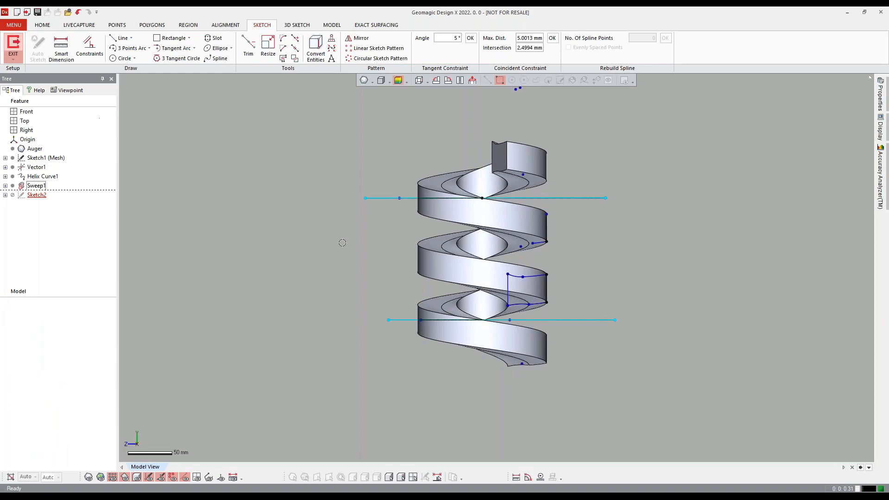
- Extrude the two end lines as surfaces with the Mid Plane method and a length of 177 mm
{"action": "right_click_drag", "start_coordinate": [345, 100], "coordinate": [363, 194]}
{"action": "left_click", "coordinate": [325, 24]}
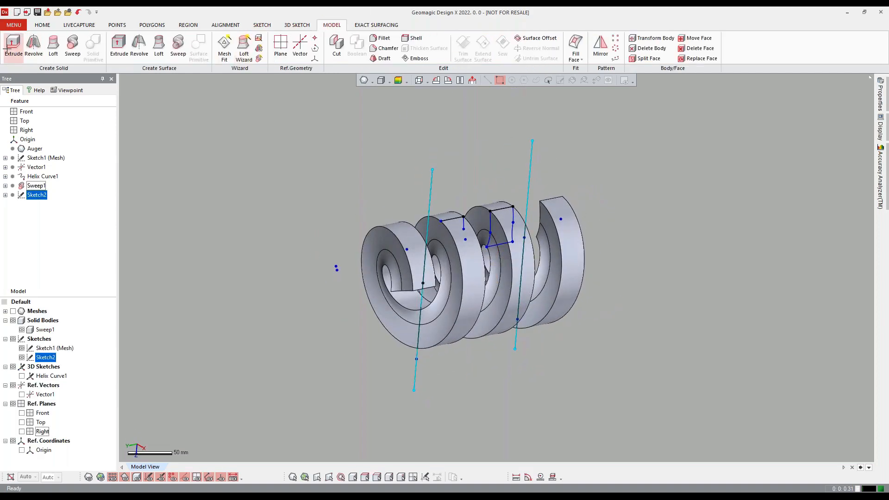
{"action": "left_click", "coordinate": [117, 46]}
{"action": "left_click", "coordinate": [187, 181]}
{"action": "left_click", "coordinate": [184, 213]}
{"action": "right_click_drag", "start_coordinate": [579, 342], "coordinate": [245, 127]}
{"action": "left_click", "coordinate": [192, 99]}
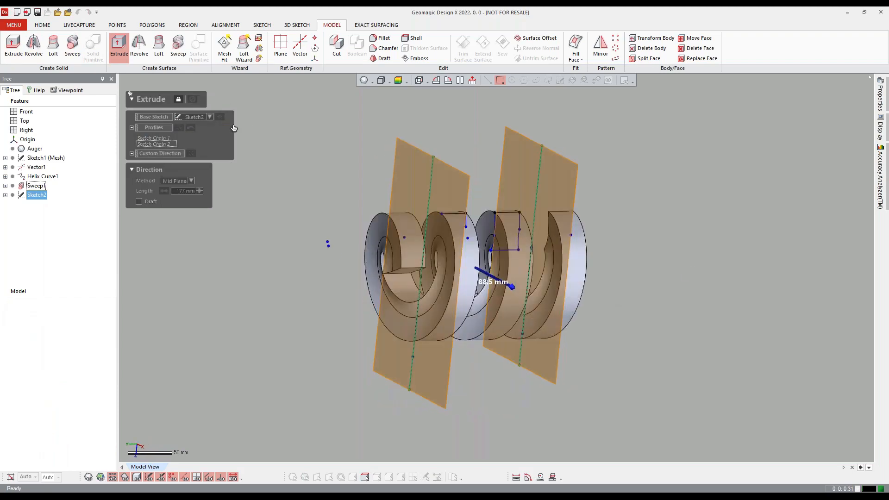
- Cut the swept solid with the two extruded surfaces, keeping only the middle body between them
{"action": "right_click_drag", "start_coordinate": [306, 111], "coordinate": [332, 75]}
{"action": "left_click", "coordinate": [336, 44]}
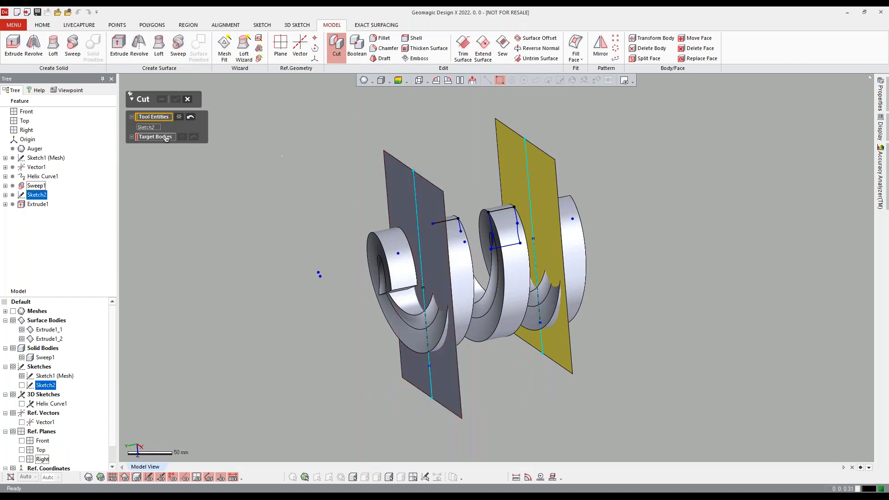
{"action": "left_click", "coordinate": [178, 116]}
{"action": "left_click", "coordinate": [398, 183]}
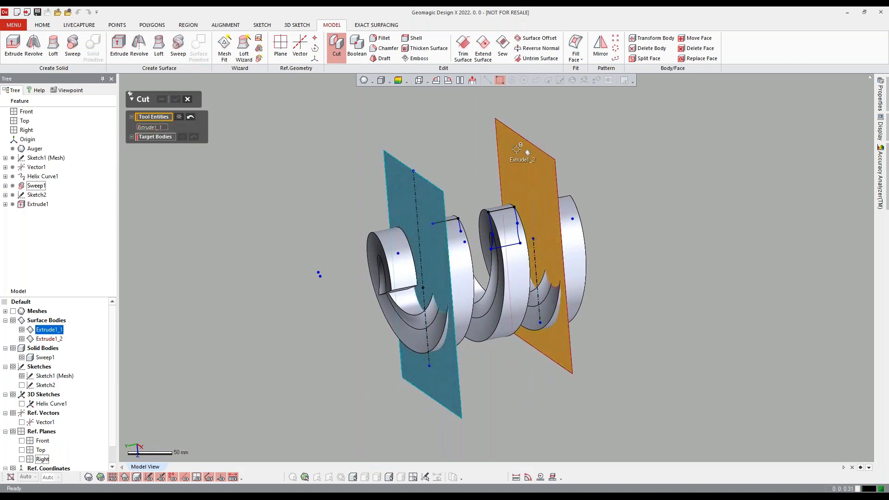
{"action": "left_click", "coordinate": [522, 149]}
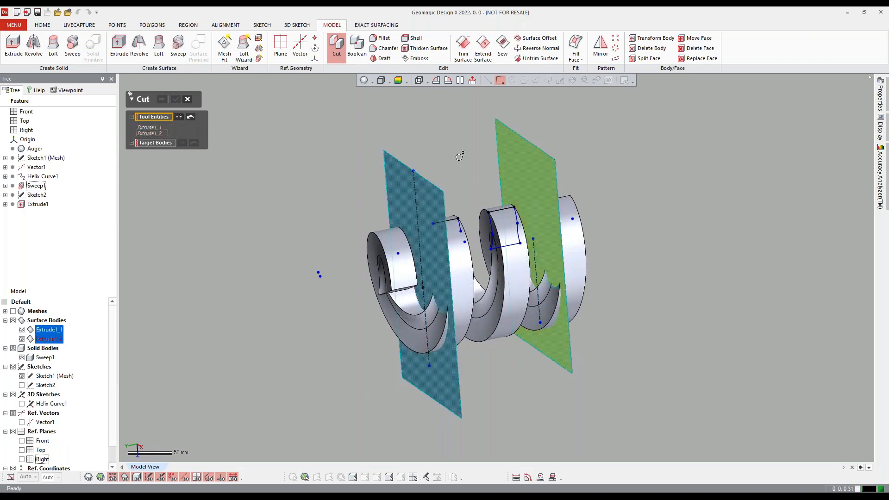
{"action": "left_click", "coordinate": [155, 143]}
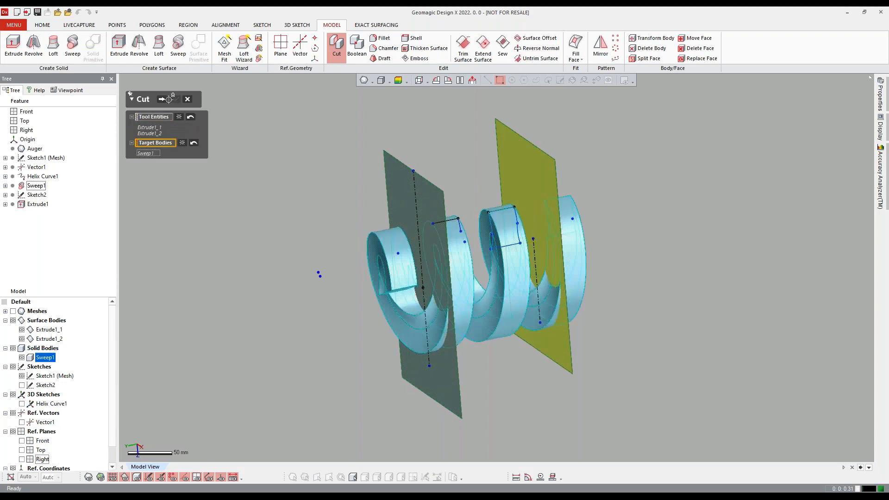
{"action": "left_click", "coordinate": [506, 219]}
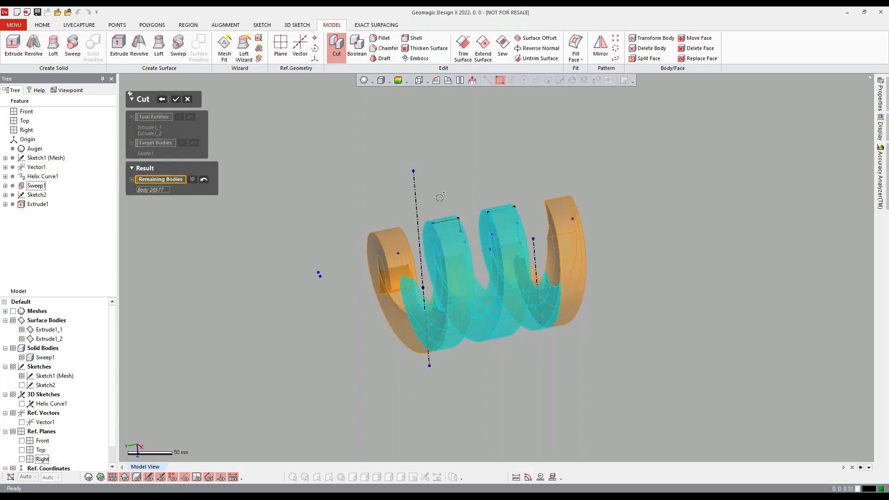
{"action": "left_click", "coordinate": [177, 100]}
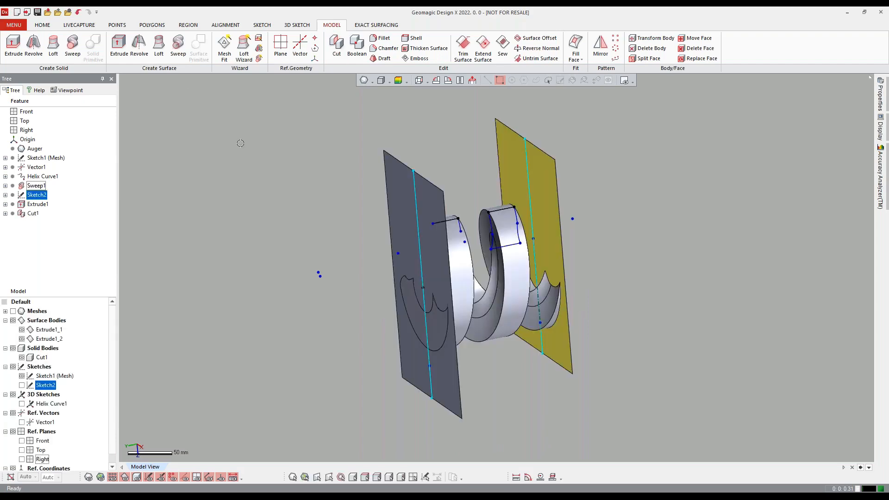
- Hide the two extruded end surfaces and the mesh sketch, leaving only the trimmed auger flight visible
{"action": "left_click", "coordinate": [22, 330]}
{"action": "right_click_drag", "start_coordinate": [482, 283], "coordinate": [525, 274]}
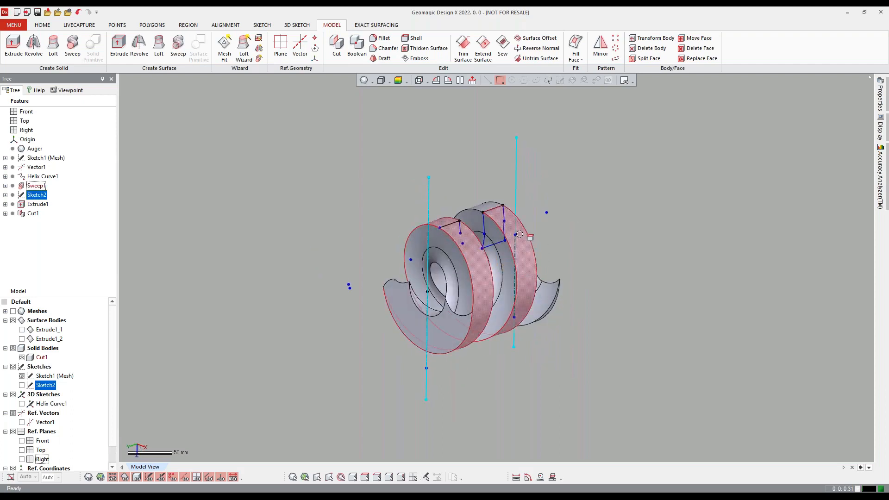
{"action": "left_click", "coordinate": [22, 376]}
{"action": "left_click", "coordinate": [325, 270]}
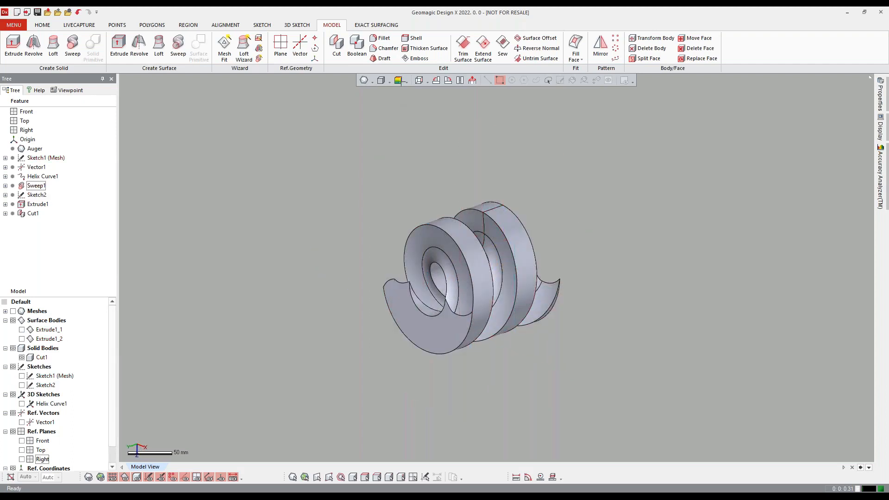
- Compare the trimmed flight with the auger scan using the mesh deviation color map and examine the flight faces and cut ends
{"action": "left_click", "coordinate": [13, 310]}
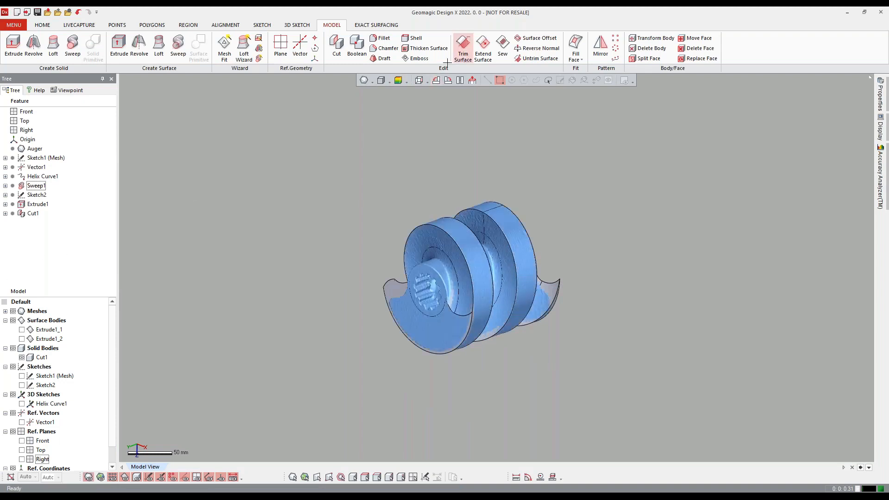
{"action": "left_click", "coordinate": [398, 82]}
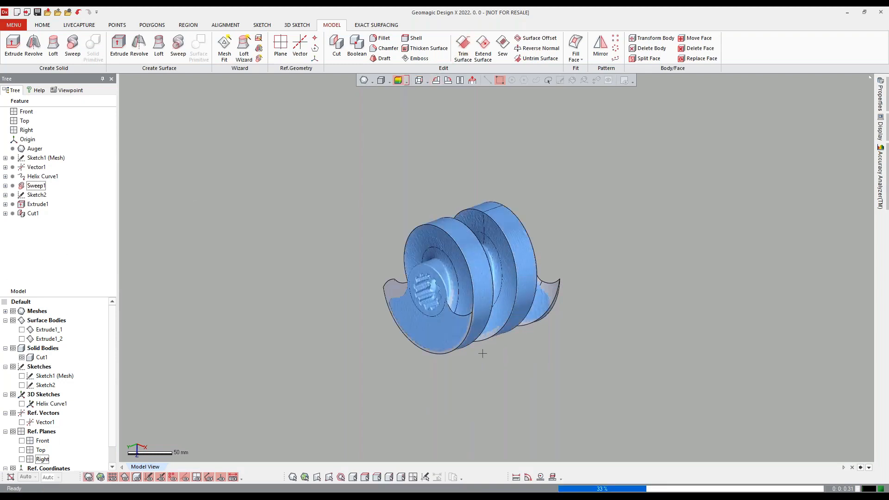
{"action": "scroll", "coordinate": [499, 312], "scroll_direction": "up", "scroll_amount": 3}
{"action": "right_click_drag", "start_coordinate": [619, 313], "coordinate": [426, 275]}
{"action": "right_click_drag", "start_coordinate": [495, 289], "coordinate": [590, 233]}
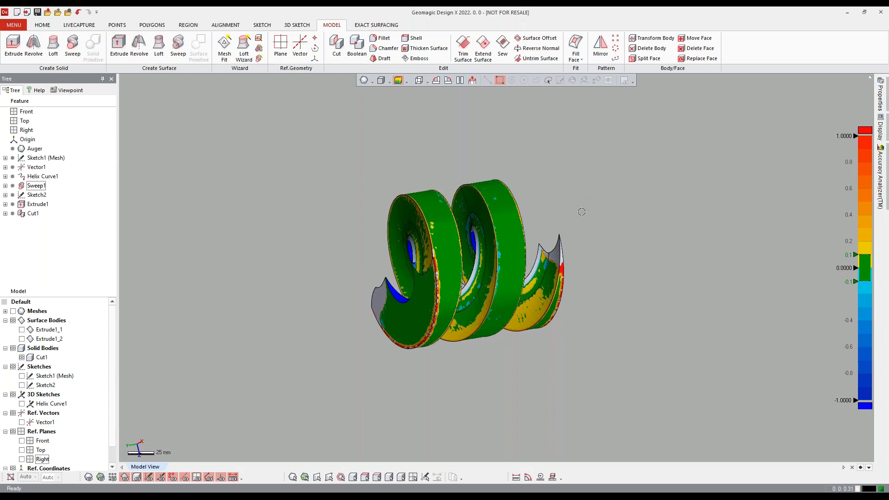
{"action": "right_click_drag", "start_coordinate": [581, 212], "coordinate": [548, 189]}
{"action": "right_click_drag", "start_coordinate": [341, 145], "coordinate": [483, 213]}
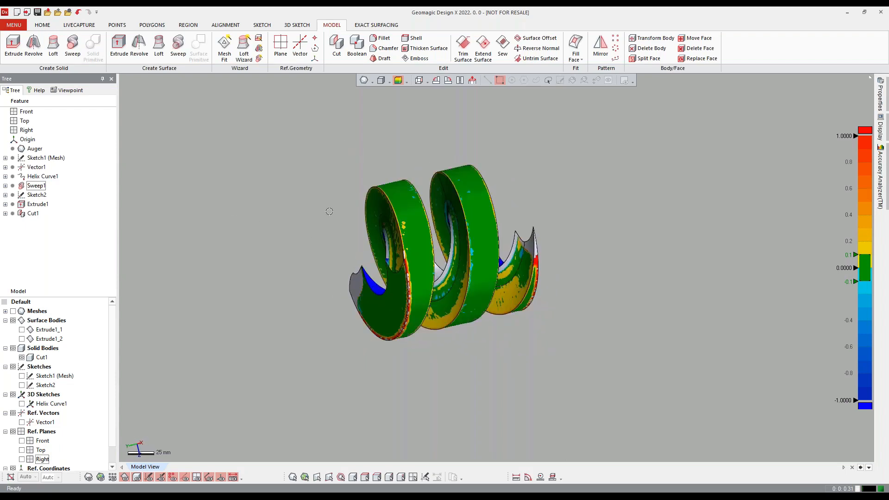
{"action": "right_click_drag", "start_coordinate": [289, 215], "coordinate": [253, 214]}
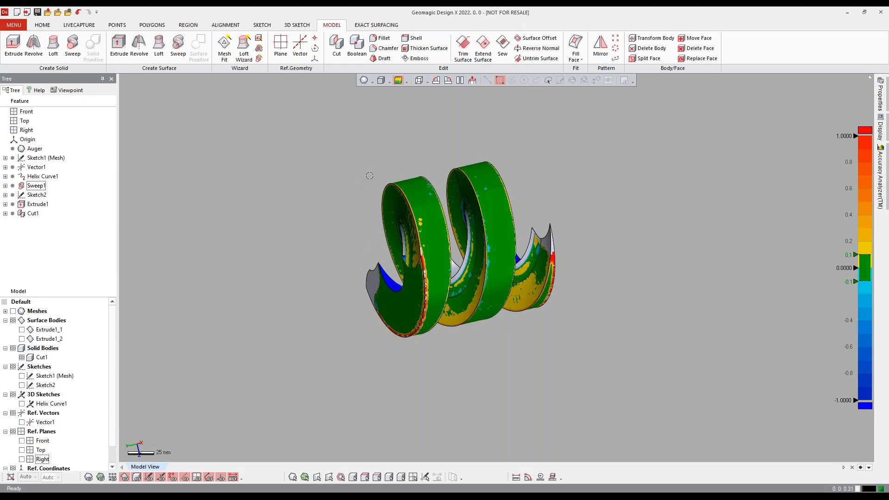
{"action": "right_click_drag", "start_coordinate": [338, 178], "coordinate": [317, 205]}
{"action": "right_click_drag", "start_coordinate": [340, 279], "coordinate": [305, 254]}
{"action": "right_click_drag", "start_coordinate": [410, 265], "coordinate": [449, 268]}
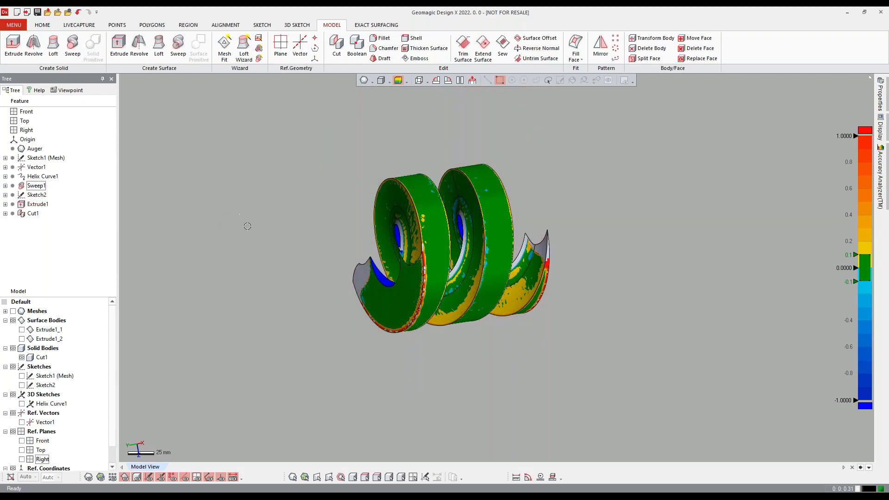
{"action": "right_click_drag", "start_coordinate": [300, 213], "coordinate": [254, 198]}
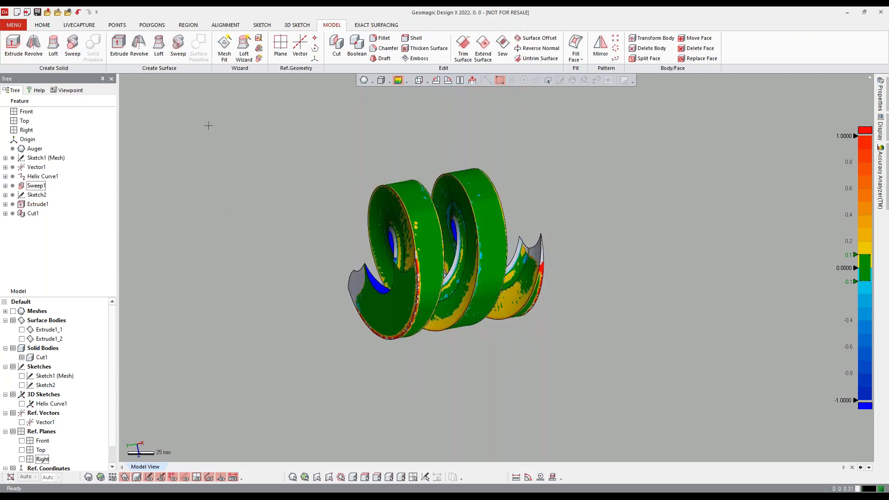
- Open infeedworm_AW_test.xrl from the webinar folder without saving the current auger model
{"action": "left_click", "coordinate": [625, 352]}
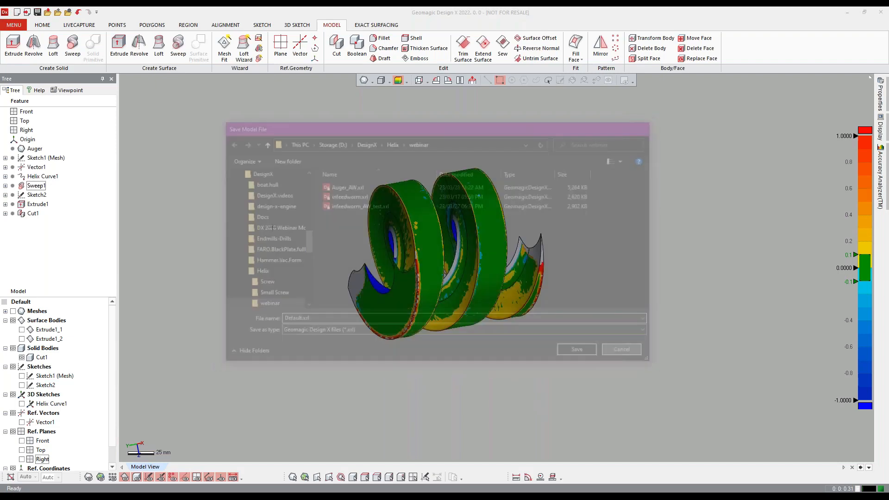
{"action": "left_click", "coordinate": [17, 26]}
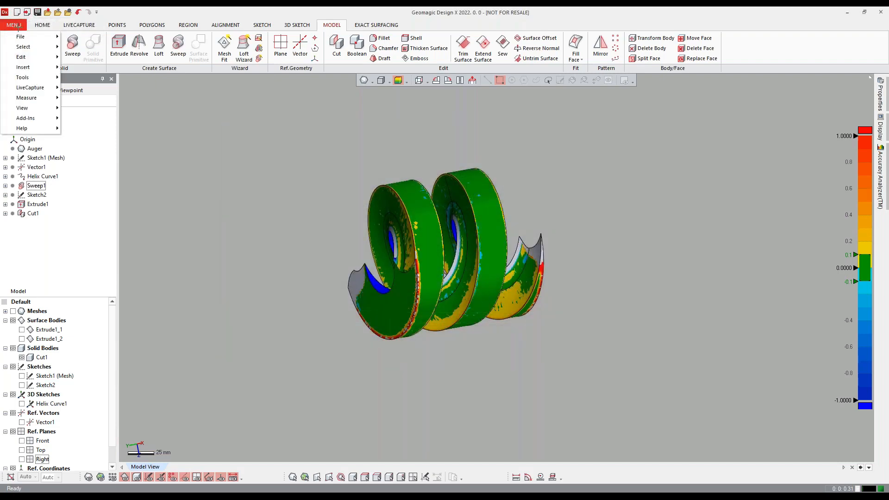
{"action": "left_click", "coordinate": [26, 12]}
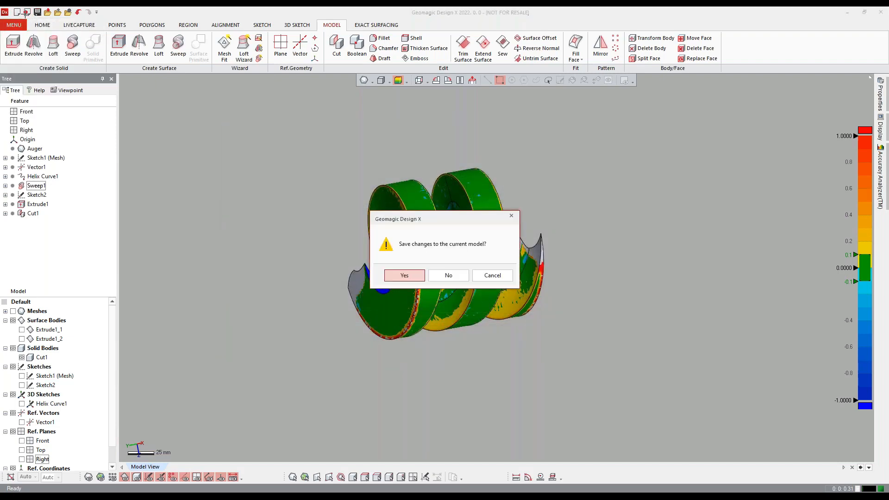
{"action": "left_click", "coordinate": [449, 276]}
{"action": "left_click", "coordinate": [384, 145]}
{"action": "left_click", "coordinate": [384, 145]}
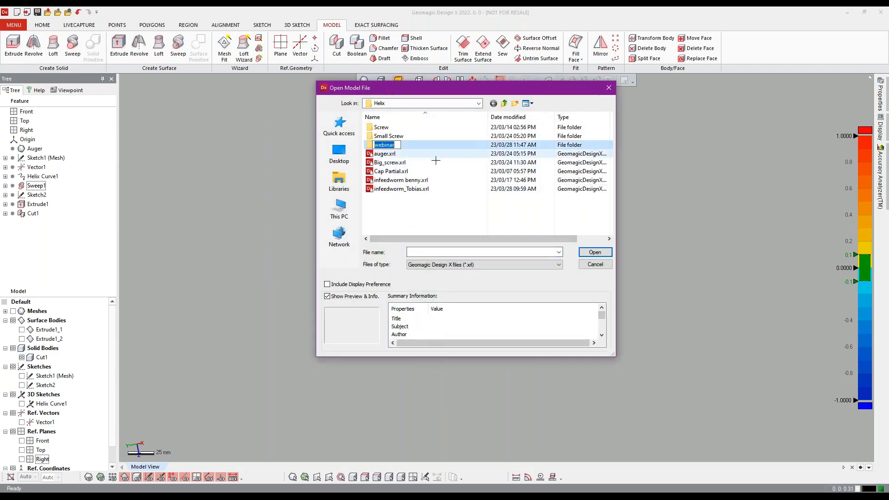
{"action": "double_click", "coordinate": [394, 145]}
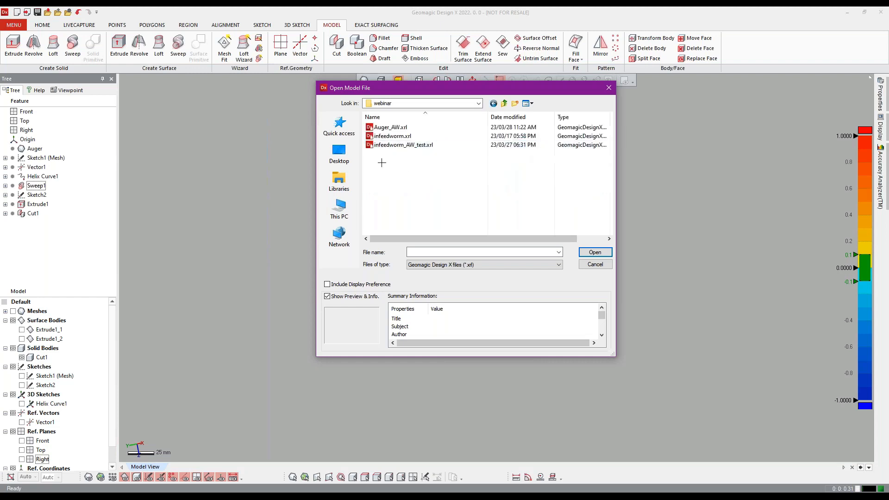
{"action": "left_click", "coordinate": [389, 136]}
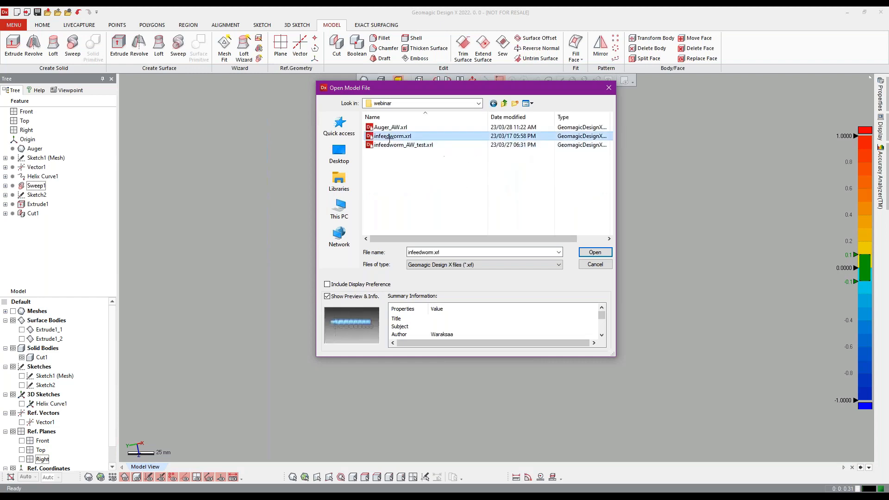
{"action": "left_click", "coordinate": [391, 145]}
{"action": "left_click", "coordinate": [596, 253]}
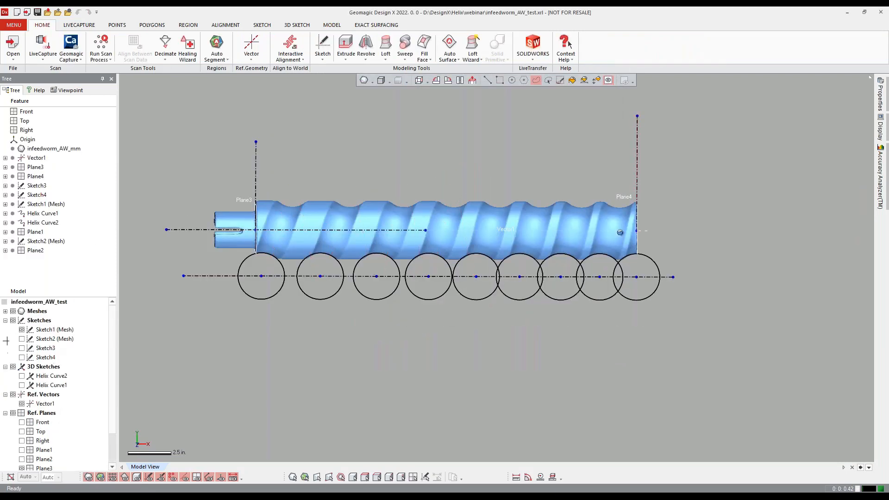
- Examine the infeed worm scan with its reference planes and open Sketch1 (Mesh) for editing
{"action": "right_click_drag", "start_coordinate": [212, 273], "coordinate": [239, 288], "text": "ctrl"}
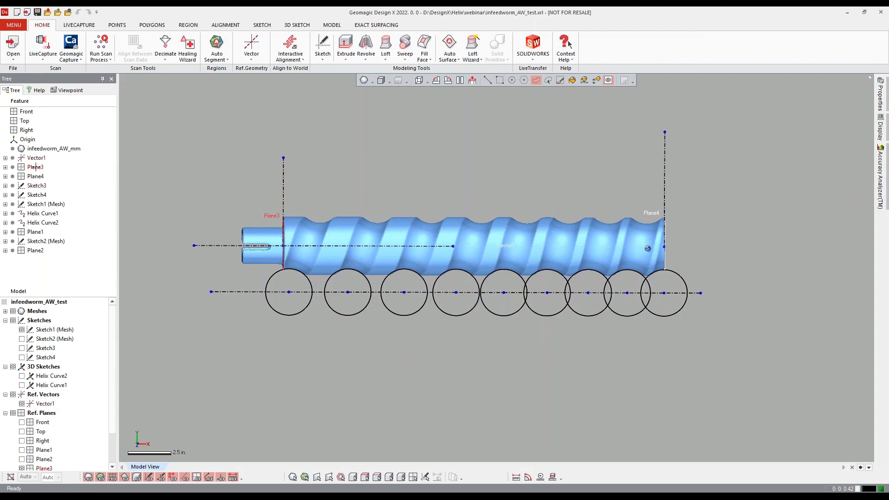
{"action": "right_click_drag", "start_coordinate": [246, 223], "coordinate": [276, 232], "text": "ctrl"}
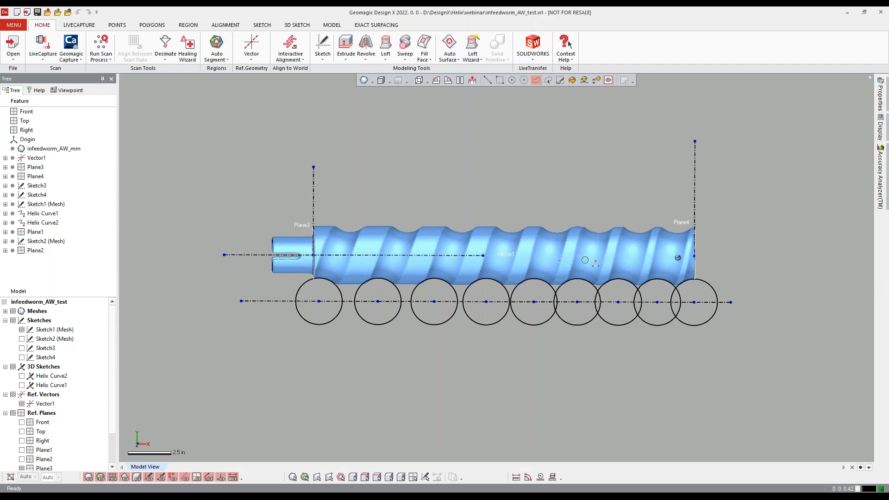
{"action": "right_click_drag", "start_coordinate": [539, 206], "coordinate": [516, 195]}
{"action": "right_click_drag", "start_coordinate": [464, 237], "coordinate": [466, 214]}
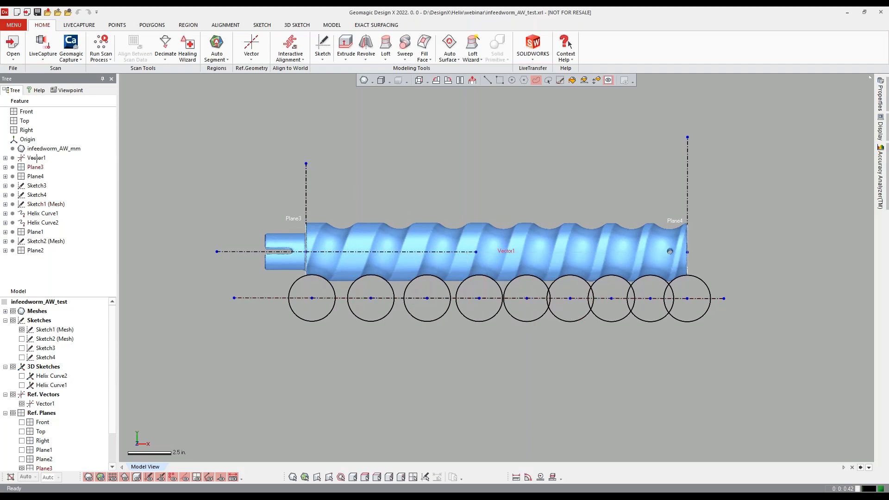
{"action": "left_click", "coordinate": [38, 203]}
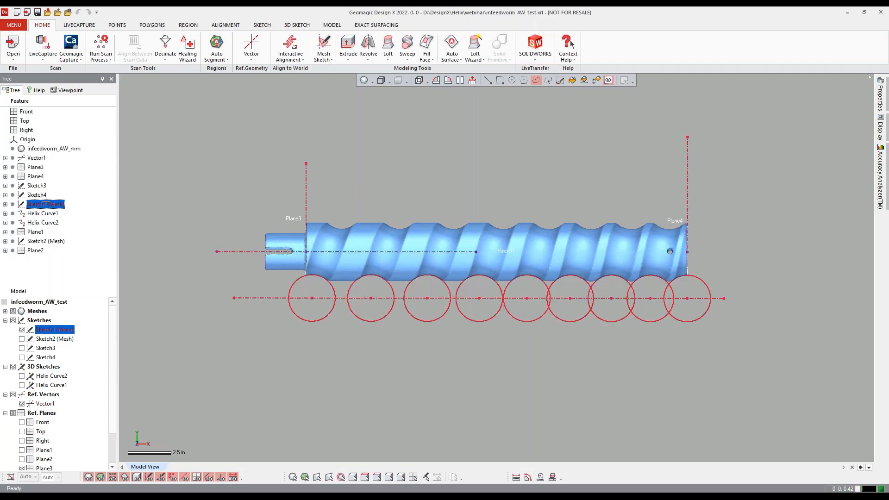
{"action": "double_click", "coordinate": [41, 203]}
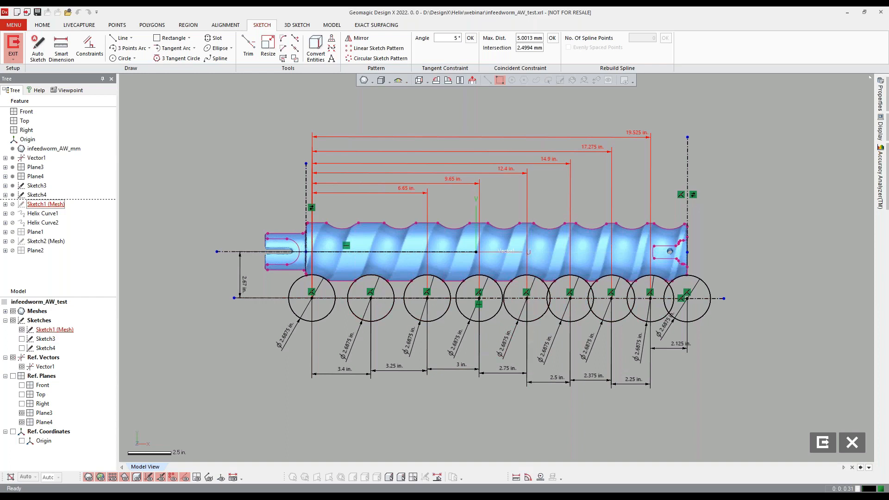
- Examine the circles along the worm and the spacing dimensions that describe its variable pitch
{"action": "right_click_drag", "start_coordinate": [418, 216], "coordinate": [405, 223]}
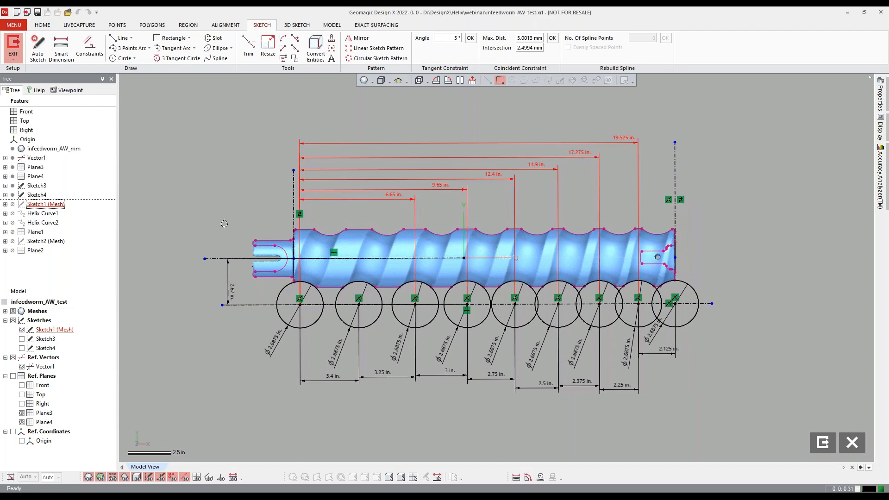
{"action": "right_click_drag", "start_coordinate": [221, 221], "coordinate": [378, 253]}
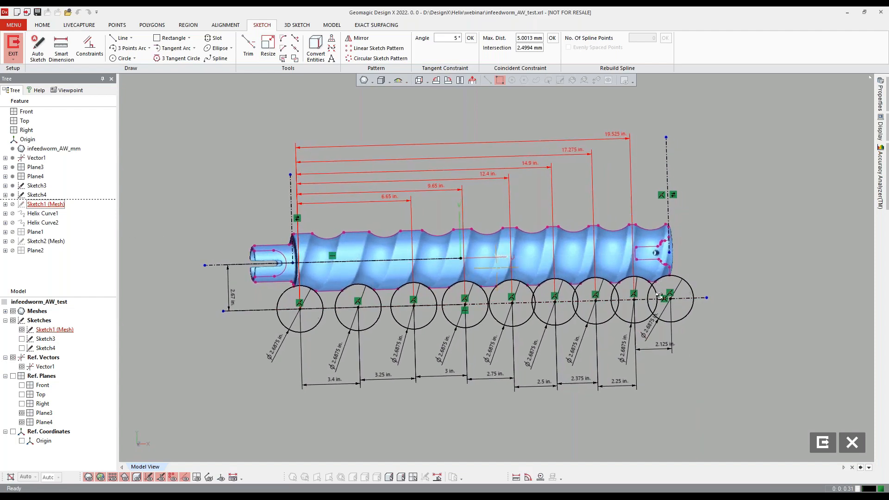
{"action": "right_click_drag", "start_coordinate": [688, 294], "coordinate": [657, 260]}
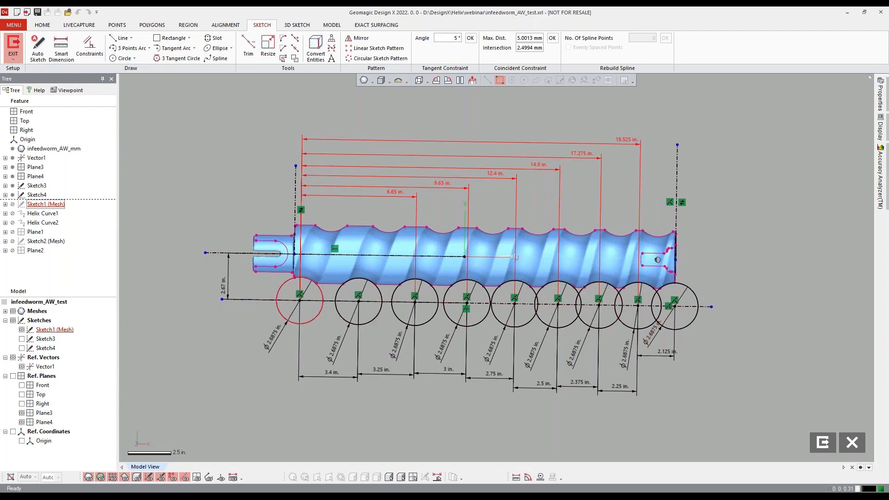
{"action": "right_click_drag", "start_coordinate": [160, 190], "coordinate": [270, 258]}
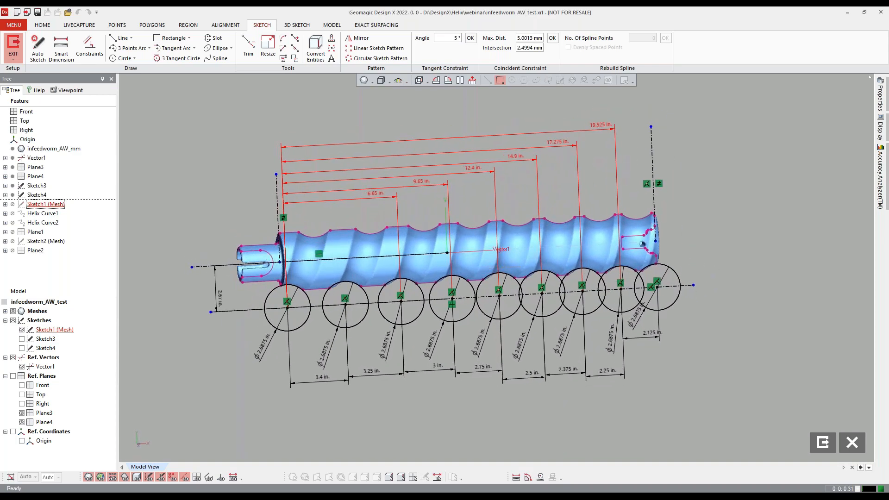
{"action": "right_click_drag", "start_coordinate": [222, 235], "coordinate": [242, 235], "text": "ctrl"}
{"action": "right_click_drag", "start_coordinate": [662, 245], "coordinate": [382, 243]}
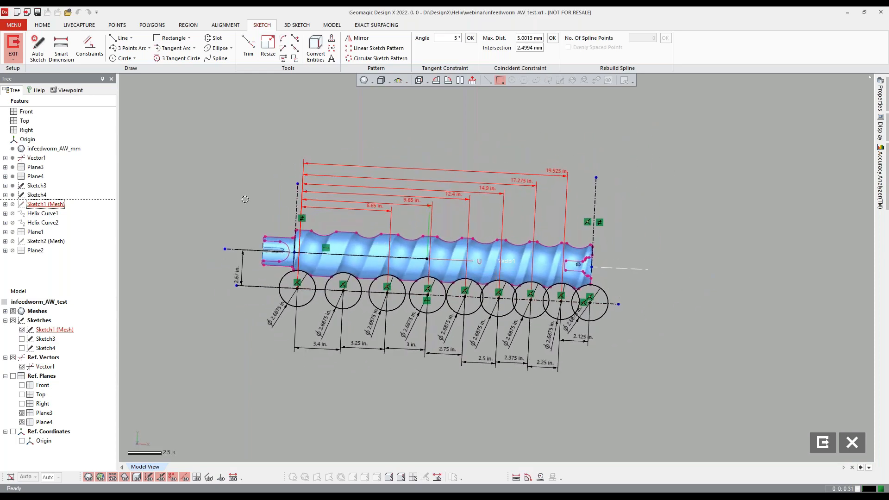
{"action": "right_click_drag", "start_coordinate": [245, 199], "coordinate": [251, 174]}
- Open the most recently modified infeedworm model from the Helix folder, discarding changes to the current model
{"action": "left_click", "coordinate": [27, 10]}
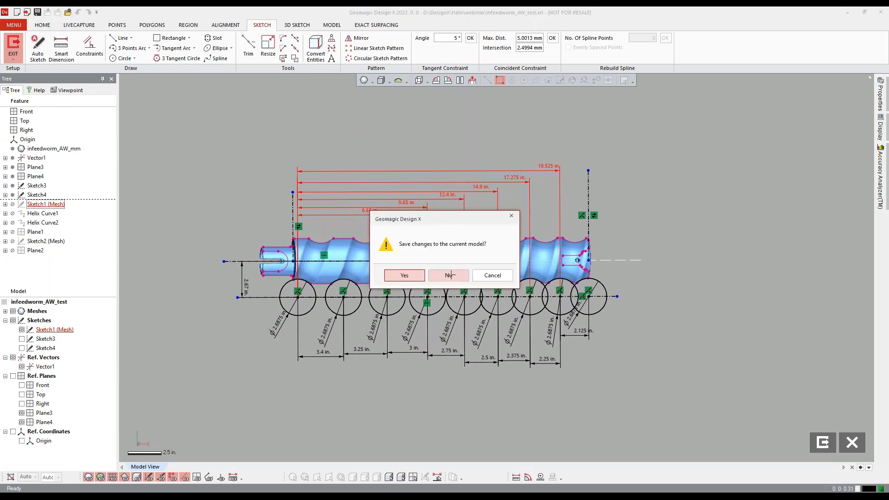
{"action": "left_click", "coordinate": [450, 275]}
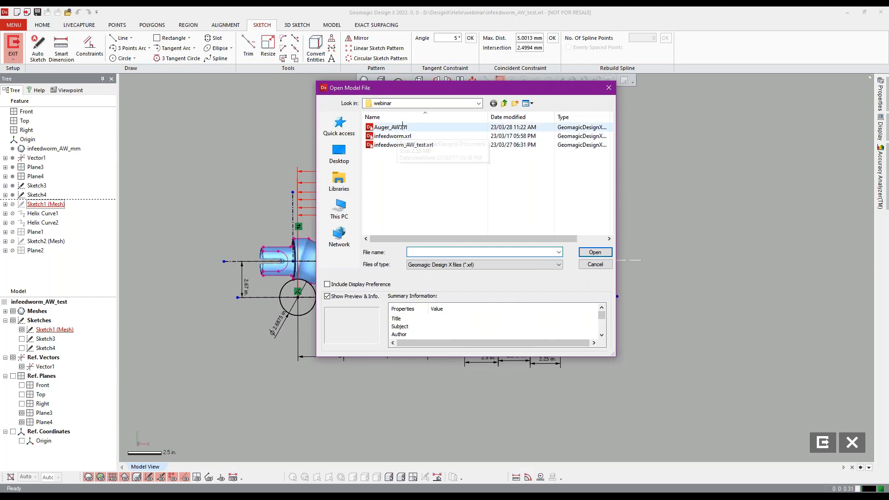
{"action": "left_click", "coordinate": [504, 103]}
{"action": "left_click", "coordinate": [401, 188]}
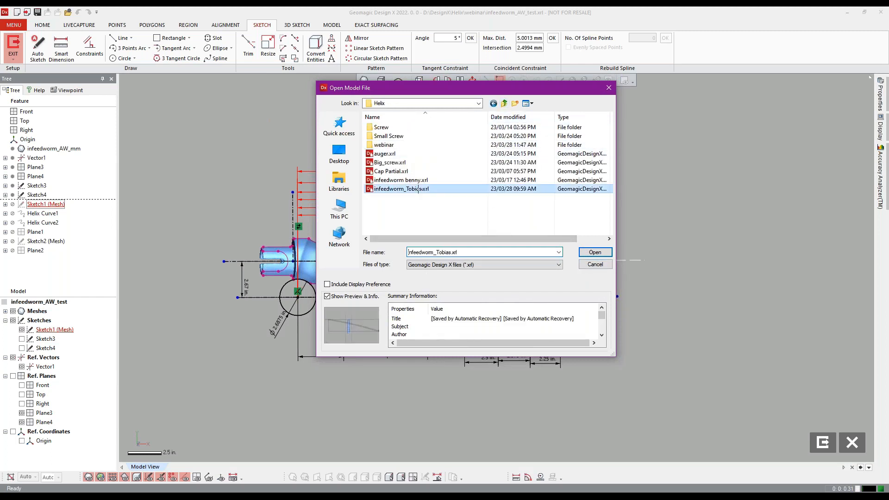
{"action": "left_click", "coordinate": [595, 252]}
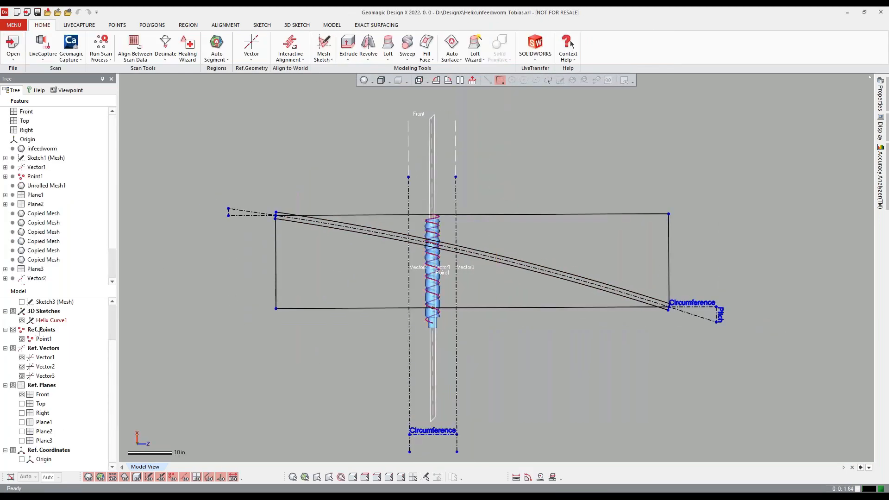
- Hide the mesh sketches and the infeedworm scan, and show Unrolled Mesh1 instead
{"action": "left_click", "coordinate": [21, 339]}
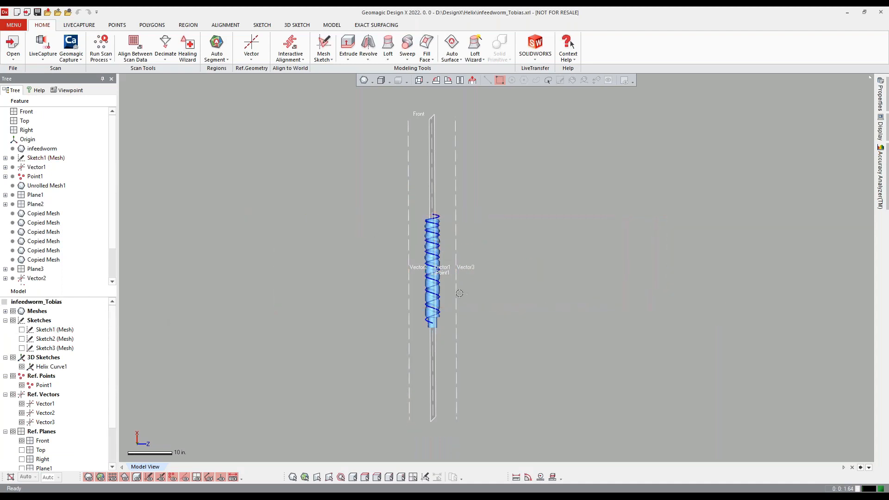
{"action": "mouse_move", "coordinate": [506, 273]}
{"action": "right_mouse_down"}
{"action": "mouse_move", "coordinate": [369, 290]}
{"action": "mouse_move", "coordinate": [508, 290]}
{"action": "mouse_move", "coordinate": [496, 285]}
{"action": "right_mouse_up"}
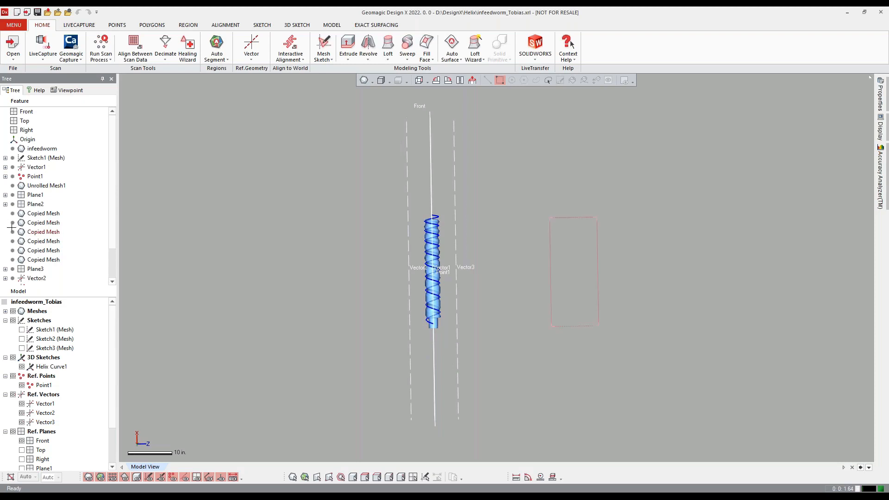
{"action": "scroll", "coordinate": [29, 221], "scroll_direction": "down", "scroll_amount": 2}
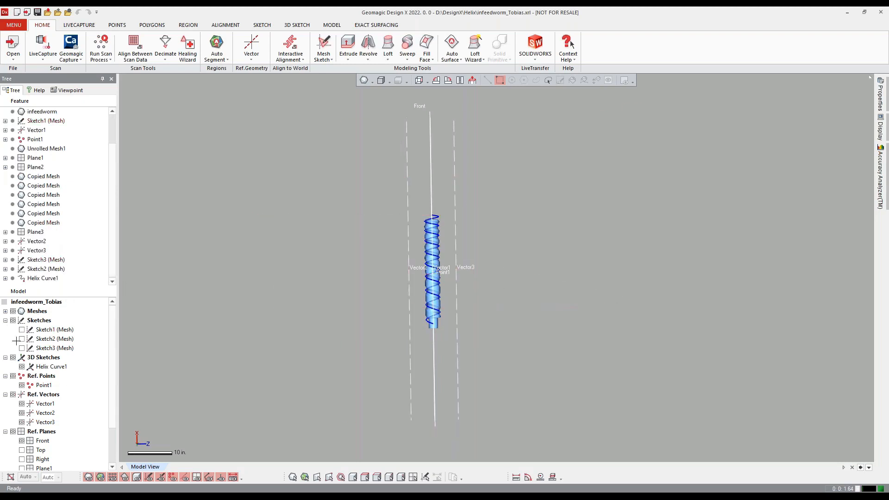
{"action": "left_click", "coordinate": [5, 311]}
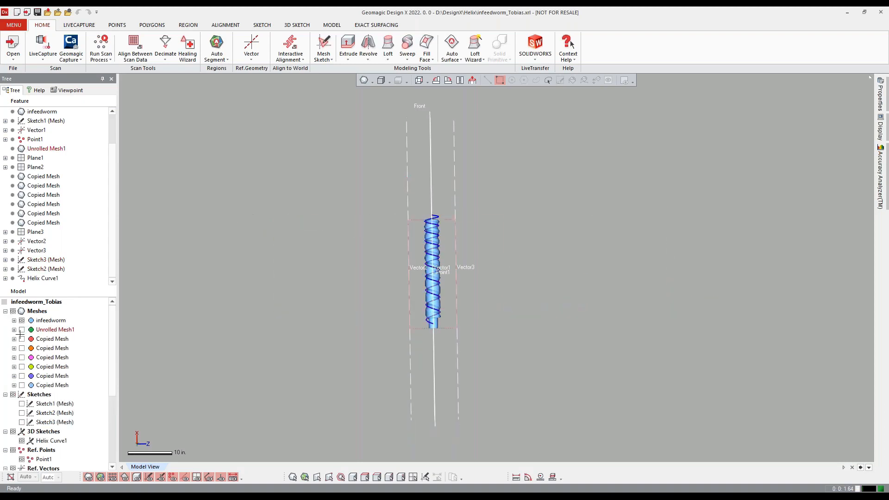
{"action": "left_click", "coordinate": [22, 329]}
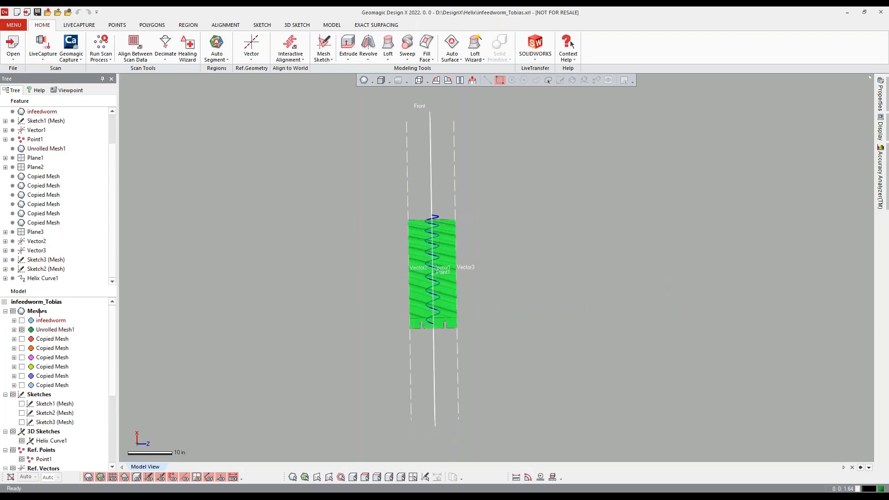
- Hide Helix Curve1 so only the unrolled mesh and reference geometry remain shown
{"action": "right_click_drag", "start_coordinate": [423, 355], "coordinate": [363, 297]}
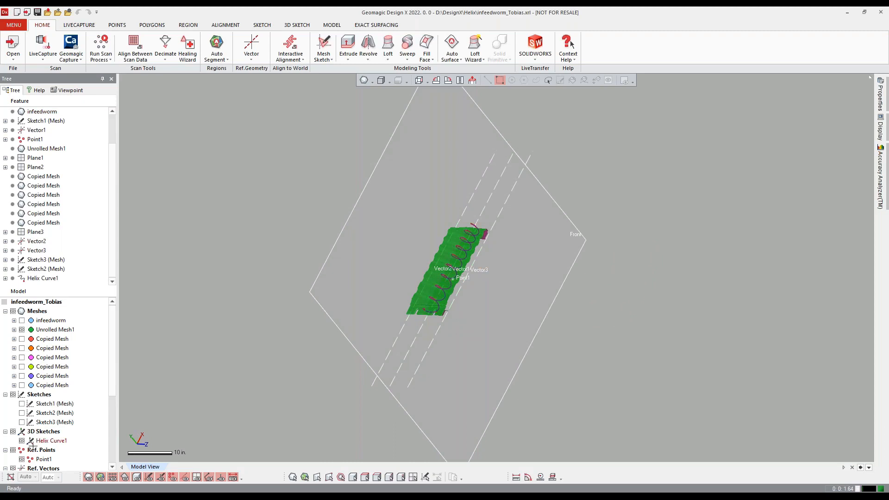
{"action": "scroll", "coordinate": [34, 437], "scroll_direction": "down", "scroll_amount": 1}
{"action": "left_click", "coordinate": [22, 404]}
{"action": "right_click_drag", "start_coordinate": [531, 305], "coordinate": [340, 252]}
{"action": "scroll", "coordinate": [320, 257], "scroll_direction": "down", "scroll_amount": 2}
{"action": "scroll", "coordinate": [69, 328], "scroll_direction": "up", "scroll_amount": 1}
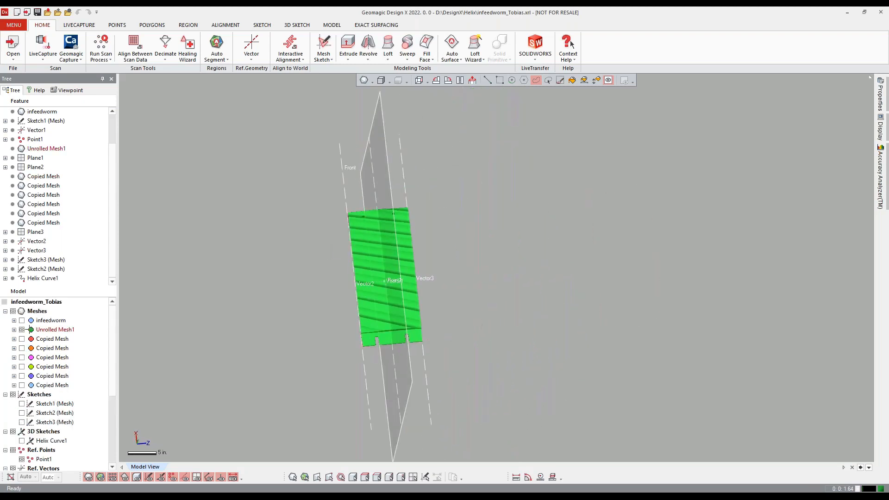
- Show the first five copied meshes beside Unrolled Mesh1 to extend the unrolled worm surface
{"action": "left_click", "coordinate": [21, 338]}
{"action": "left_click", "coordinate": [22, 348]}
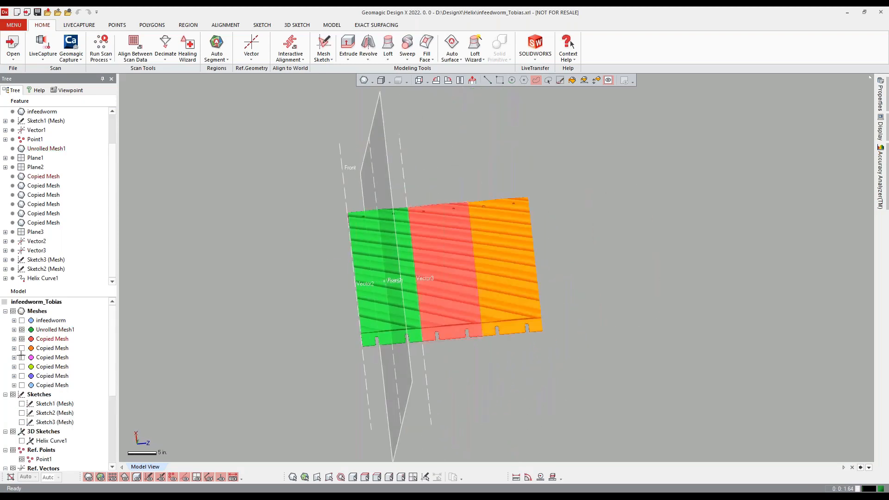
{"action": "left_click", "coordinate": [22, 357]}
{"action": "left_click", "coordinate": [22, 366]}
{"action": "left_click", "coordinate": [21, 376]}
{"action": "right_click_drag", "start_coordinate": [547, 337], "coordinate": [185, 353]}
- Show Sketch2 (Mesh) and examine its curved pitch lines and circumference dimensions against the unrolled meshes
{"action": "left_click", "coordinate": [22, 413]}
{"action": "mouse_move", "coordinate": [599, 300]}
{"action": "right_mouse_down"}
{"action": "mouse_move", "coordinate": [596, 312]}
{"action": "mouse_move", "coordinate": [617, 300]}
{"action": "mouse_move", "coordinate": [494, 297]}
{"action": "mouse_move", "coordinate": [464, 316]}
{"action": "mouse_move", "coordinate": [519, 324]}
{"action": "mouse_move", "coordinate": [453, 310]}
{"action": "mouse_move", "coordinate": [468, 301]}
{"action": "right_mouse_up"}
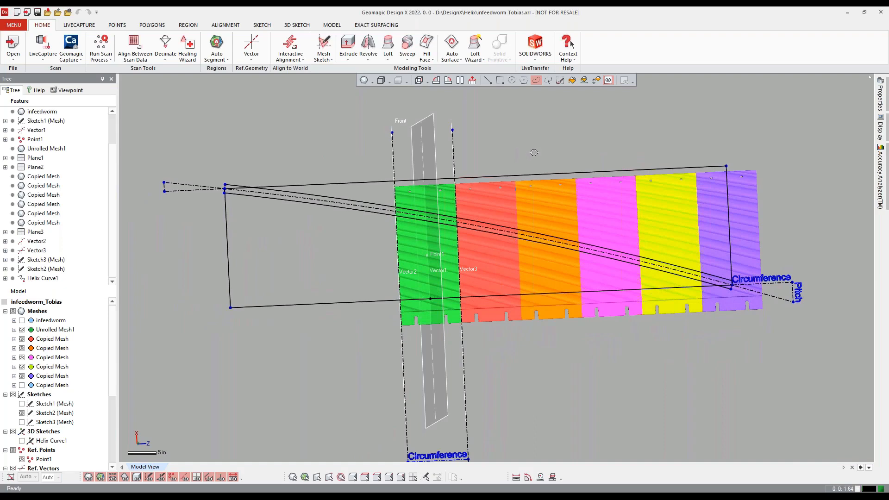
{"action": "right_click_drag", "start_coordinate": [568, 152], "coordinate": [550, 141], "text": "ctrl"}
{"action": "scroll", "coordinate": [550, 141], "scroll_direction": "down", "scroll_amount": 2}
{"action": "mouse_move", "coordinate": [567, 227]}
{"action": "right_mouse_down"}
{"action": "mouse_move", "coordinate": [612, 241]}
{"action": "mouse_move", "coordinate": [592, 250]}
{"action": "mouse_move", "coordinate": [345, 204]}
{"action": "right_mouse_up"}
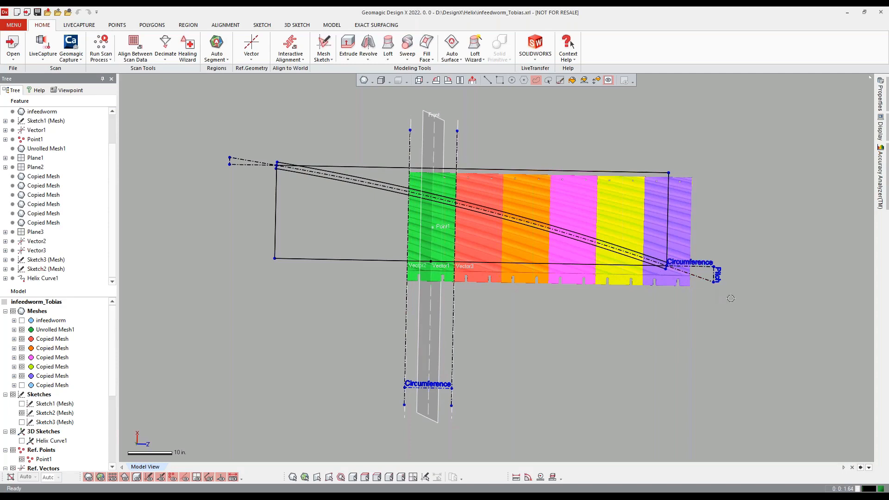
{"action": "mouse_move", "coordinate": [741, 240]}
{"action": "right_mouse_down"}
{"action": "mouse_move", "coordinate": [725, 232]}
{"action": "mouse_move", "coordinate": [582, 253]}
{"action": "right_mouse_up"}
{"action": "right_click_drag", "start_coordinate": [300, 200], "coordinate": [305, 204]}
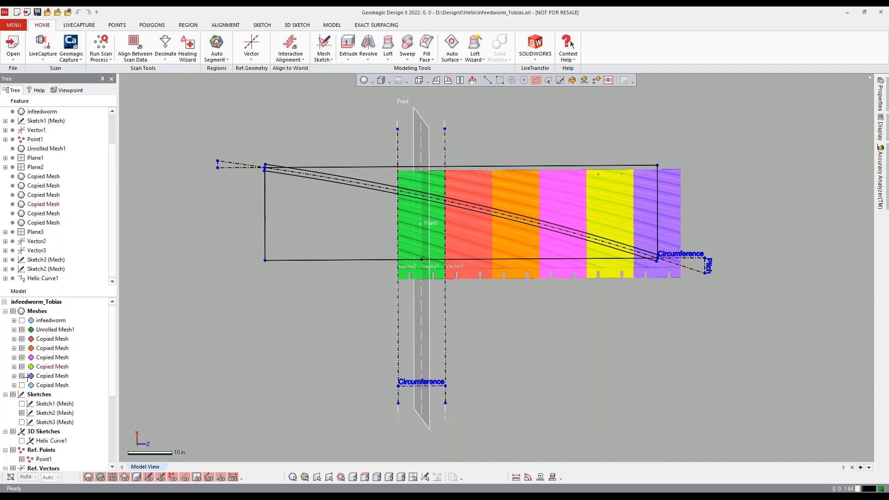
- Show the infeedworm scan in place of Unrolled Mesh1 and its copies, and open Helix Curve1 for editing
{"action": "left_click_drag", "start_coordinate": [22, 329], "coordinate": [21, 385]}
{"action": "left_click", "coordinate": [22, 320]}
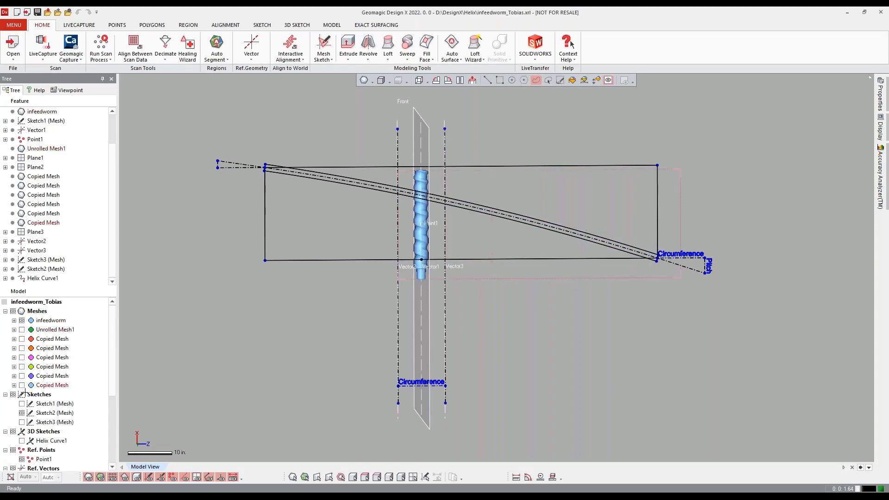
{"action": "left_click", "coordinate": [48, 278]}
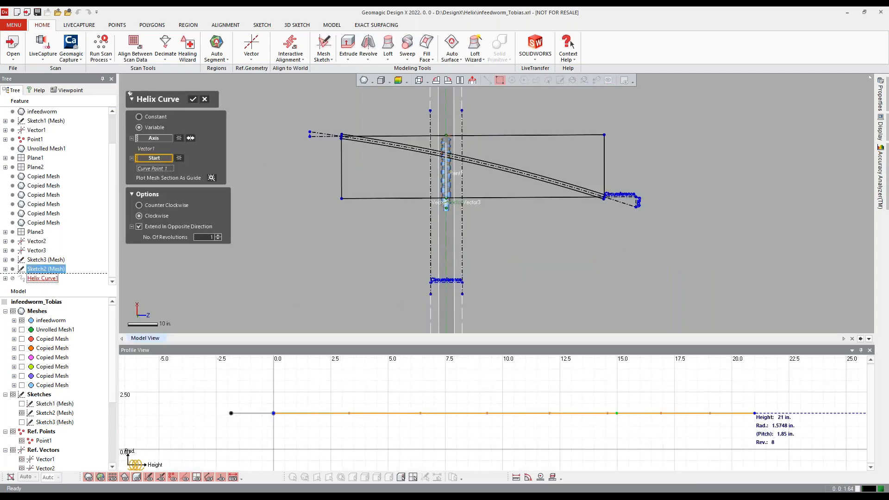
- Hide Sketch2 (Mesh) and examine how the variable helix follows the worm's grooves in a side view
{"action": "right_click_drag", "start_coordinate": [452, 239], "coordinate": [439, 195]}
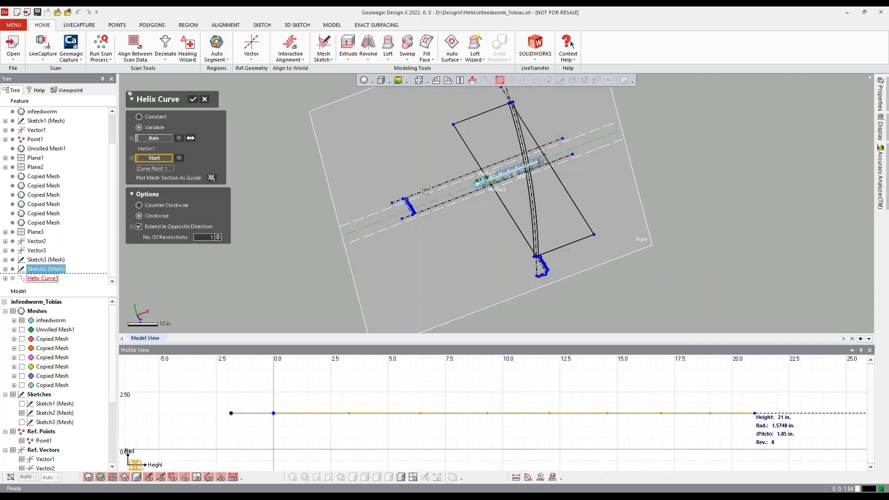
{"action": "scroll", "coordinate": [440, 194], "scroll_direction": "up", "scroll_amount": 3}
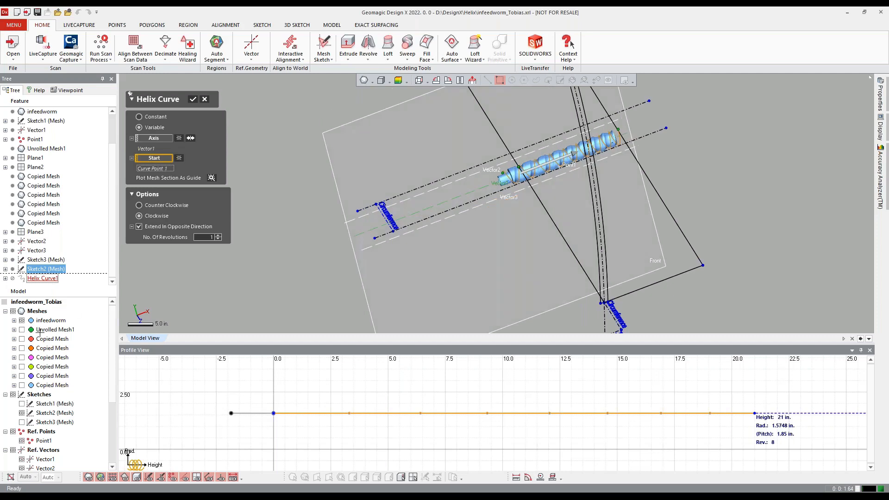
{"action": "left_click", "coordinate": [22, 412]}
{"action": "scroll", "coordinate": [549, 145], "scroll_direction": "up", "scroll_amount": 6}
{"action": "mouse_move", "coordinate": [410, 178]}
{"action": "right_mouse_down"}
{"action": "mouse_move", "coordinate": [383, 139]}
{"action": "mouse_move", "coordinate": [409, 165]}
{"action": "mouse_move", "coordinate": [594, 166]}
{"action": "right_mouse_up"}
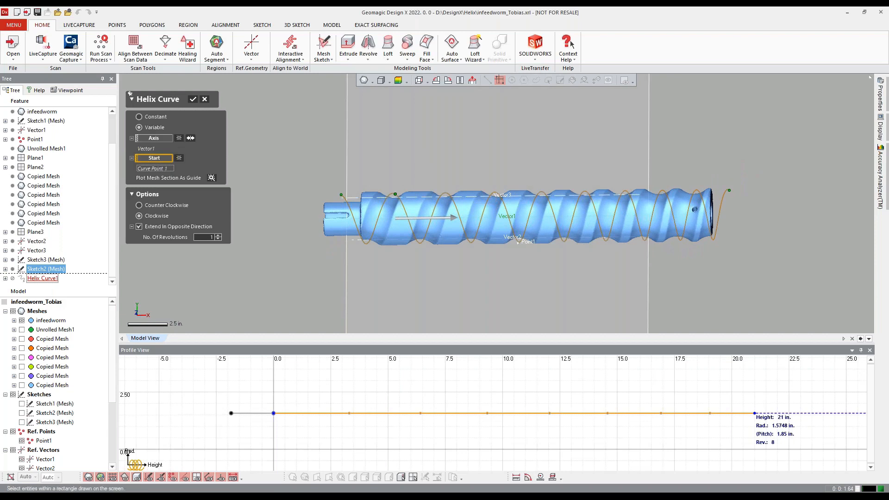
{"action": "left_click", "coordinate": [472, 80]}
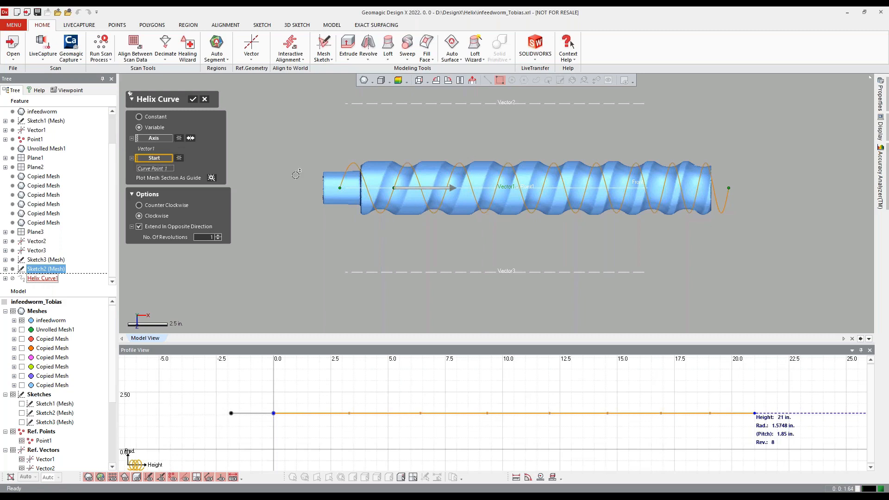
{"action": "middle_click_drag", "start_coordinate": [447, 139], "coordinate": [428, 141]}
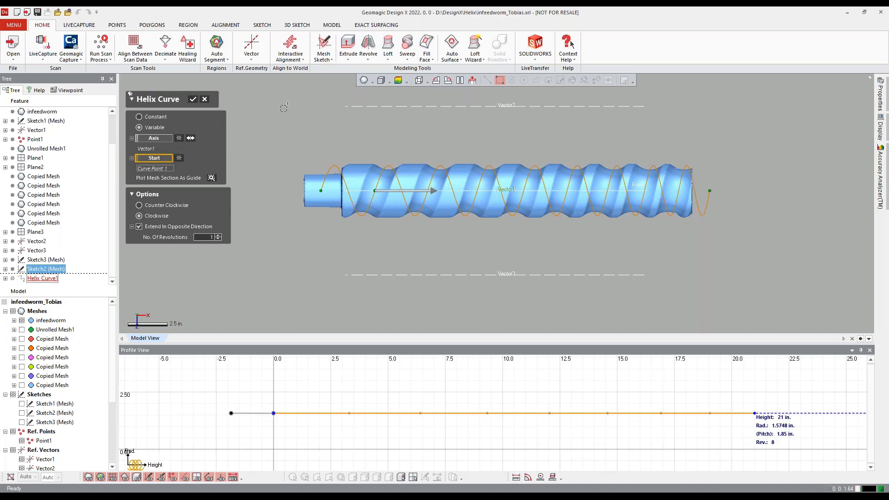
- Accept the variable Helix Curve and view the full length of the infeedworm scan
{"action": "left_click", "coordinate": [189, 100]}
{"action": "left_click", "coordinate": [252, 177]}
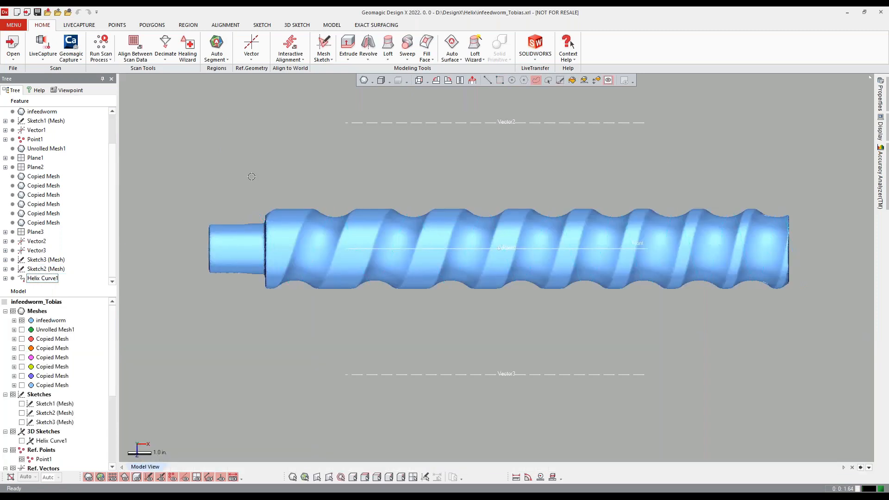
{"action": "scroll", "coordinate": [252, 177], "scroll_direction": "down", "scroll_amount": 3}
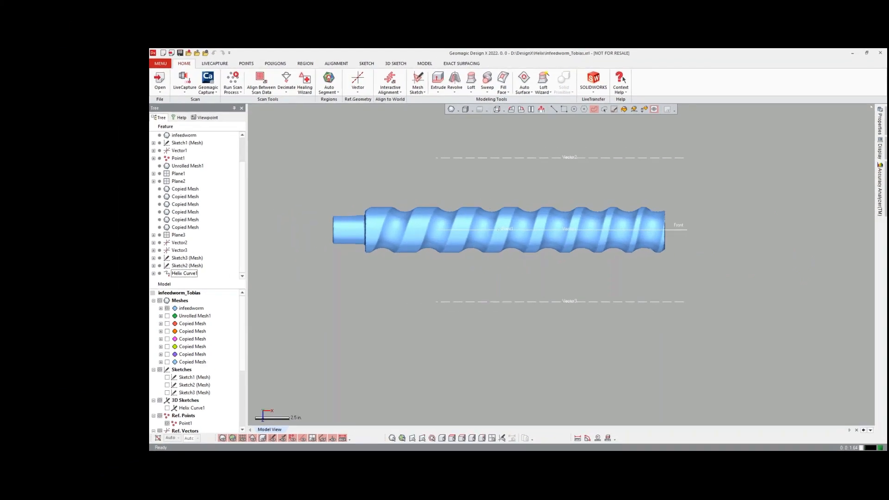
- Switch to the Tech-Tips-March2023.pptx presentation in PowerPoint and show the Questions? slide
{"action": "mouse_move", "coordinate": [586, 458]}
{"action": "left_click", "coordinate": [543, 425]}
{"action": "scroll", "coordinate": [483, 317], "scroll_direction": "down", "scroll_amount": 1}
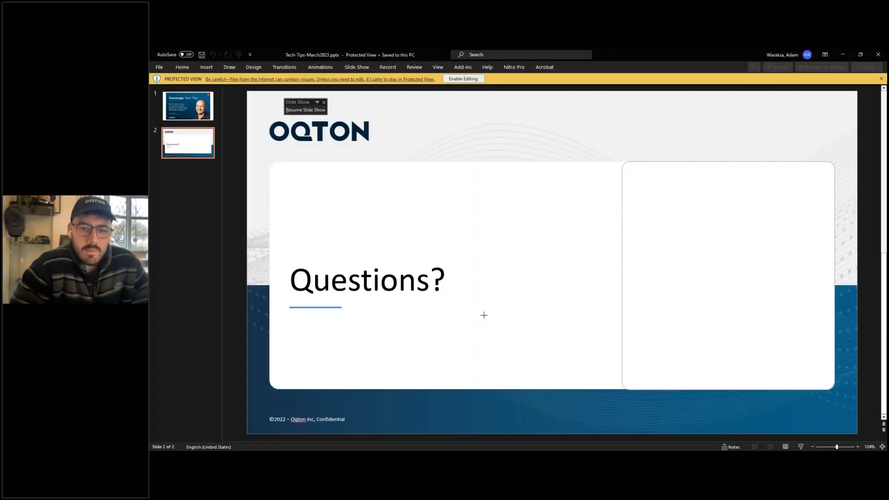